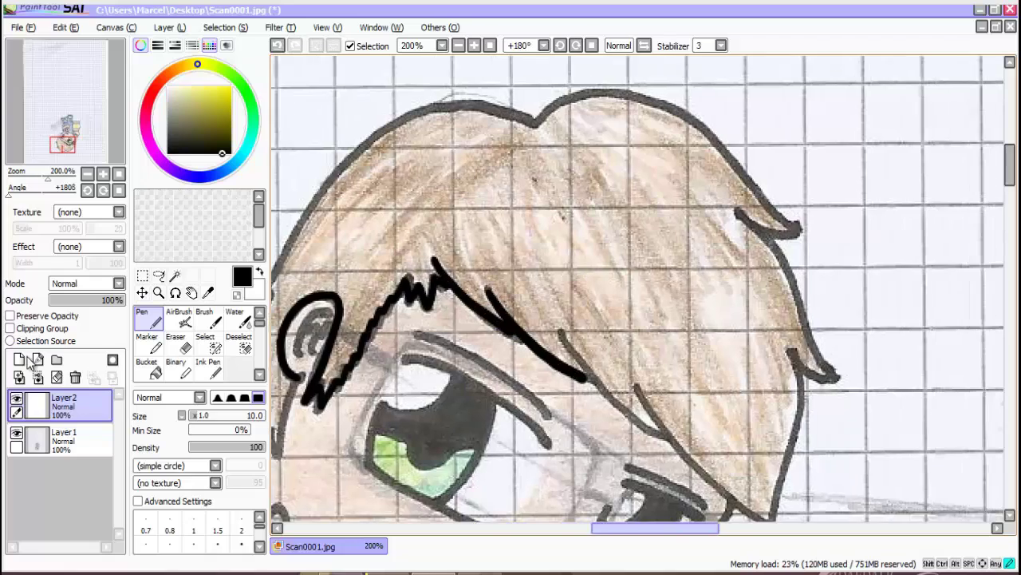
Trace the middle hair strands of the fringe above the eyes with a black size 10 pen on Layer2.
left_click_drag(482, 335, 579, 432)
key("ctrl+z")
left_click_drag(512, 379, 520, 383)
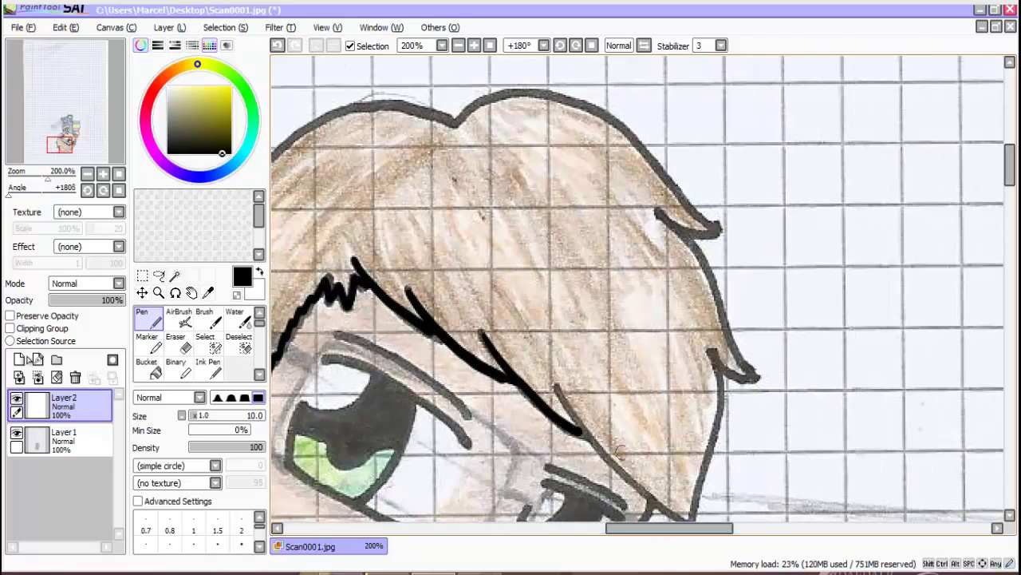
scroll(785, 278, "down", 2)
left_click_drag(574, 320, 599, 359)
key("ctrl+z")
mouse_move(557, 296)
left_mouse_down()
mouse_move(645, 402)
mouse_move(599, 359)
mouse_move(651, 405)
mouse_move(597, 358)
mouse_move(577, 326)
mouse_move(656, 405)
left_mouse_up()
key("ctrl+z")
key("ctrl+z")
key("ctrl+z")
key("ctrl+z")
key("ctrl+z")
key("ctrl+z")
Trace the last fringe strand down to its pointed tip and the outer hair edge running from that tip to the lower side tuft.
key("End")
key("End")
left_click_drag(558, 266, 588, 358)
key("ctrl+t")
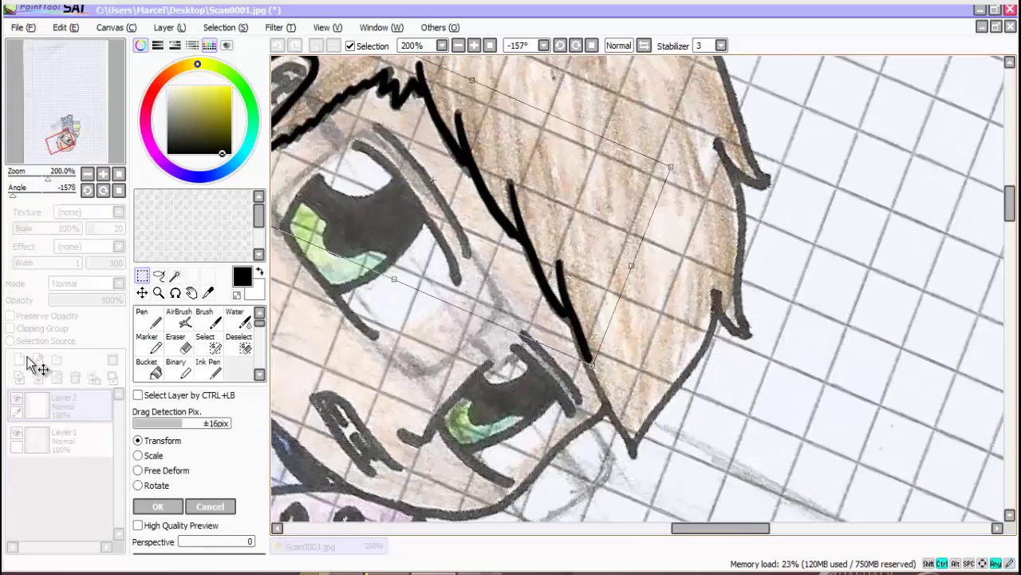
key("Escape")
key("ctrl+z")
left_click_drag(558, 264, 630, 453)
mouse_move(715, 293)
left_mouse_down()
mouse_move(700, 351)
mouse_move(635, 453)
left_mouse_up()
Trace the outer hair edge between the upper and lower pointed tufts on the side of the head.
key("Delete")
key("Delete")
key("Delete")
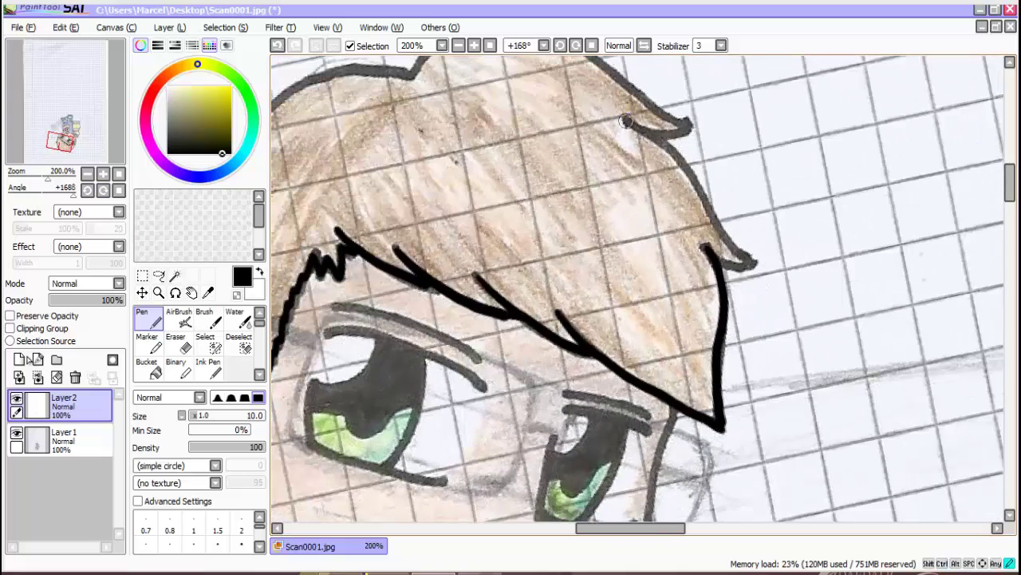
mouse_move(628, 122)
left_mouse_down()
mouse_move(680, 164)
mouse_move(727, 239)
mouse_move(712, 256)
mouse_move(760, 260)
left_mouse_up()
left_click_drag(711, 255, 756, 262)
key("ctrl+z")
Trace the underside of the upper hair tuft and the crown outline from the parting to that tuft's tip.
key("Up")
key("Up")
key("Up")
key("Up")
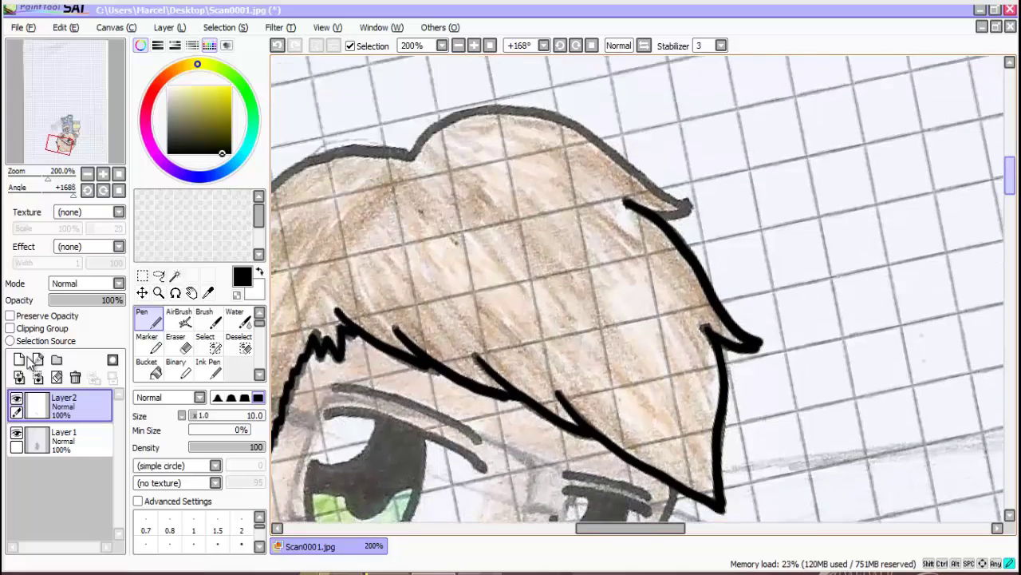
left_click_drag(631, 231, 693, 240)
mouse_move(412, 183)
left_mouse_down()
mouse_move(483, 146)
mouse_move(551, 144)
mouse_move(692, 229)
left_mouse_up()
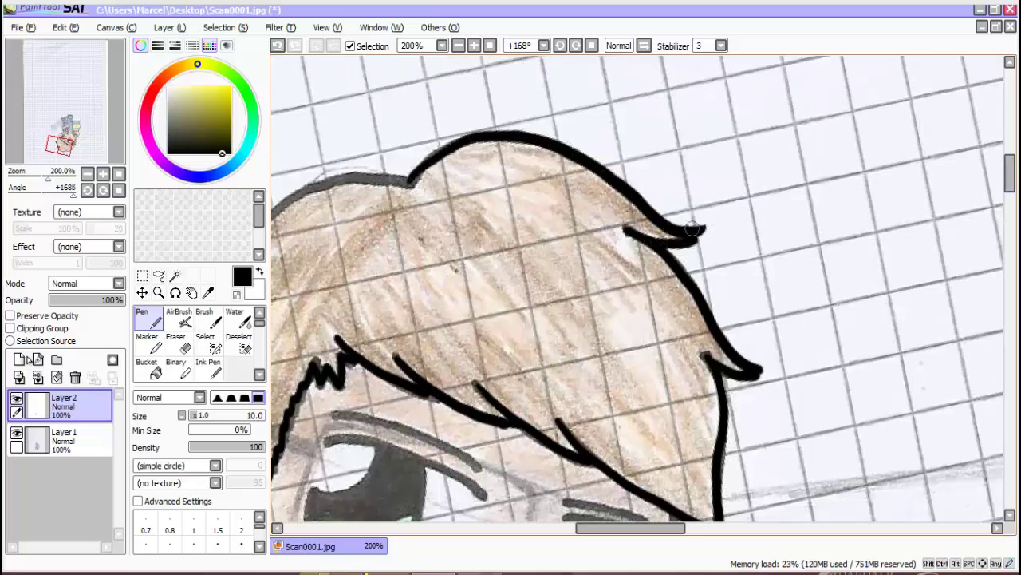
key("ctrl+z")
key("ctrl+z")
mouse_move(408, 184)
left_mouse_down()
mouse_move(548, 142)
mouse_move(695, 235)
left_mouse_up()
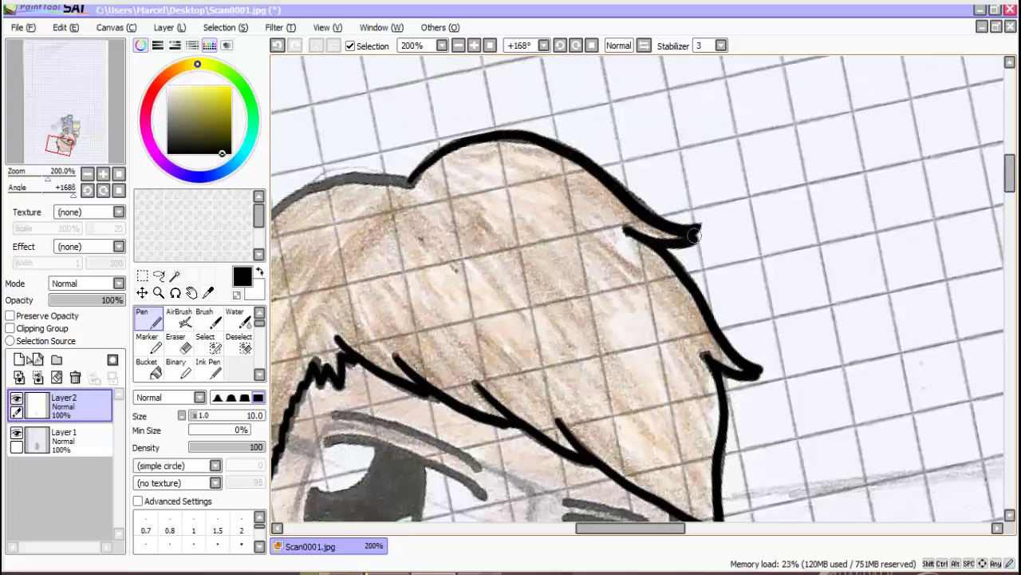
Trace the hair outline from the parting down past the ear to the lowest tufts, and add the inner-ear lines.
scroll(699, 221, "left", 5)
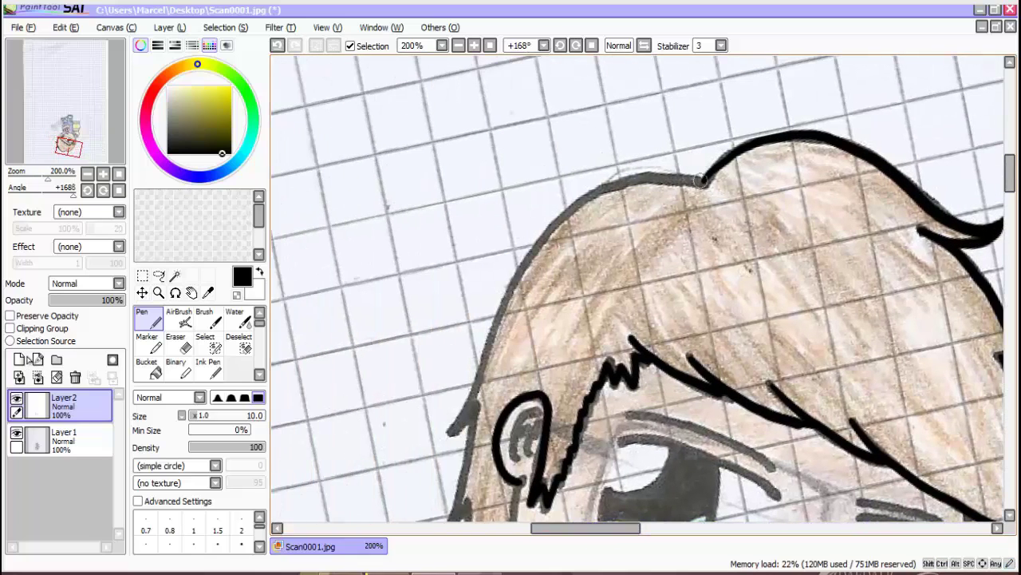
mouse_move(707, 178)
left_mouse_down()
mouse_move(518, 281)
mouse_move(449, 433)
left_mouse_up()
scroll(473, 186, "down", 5)
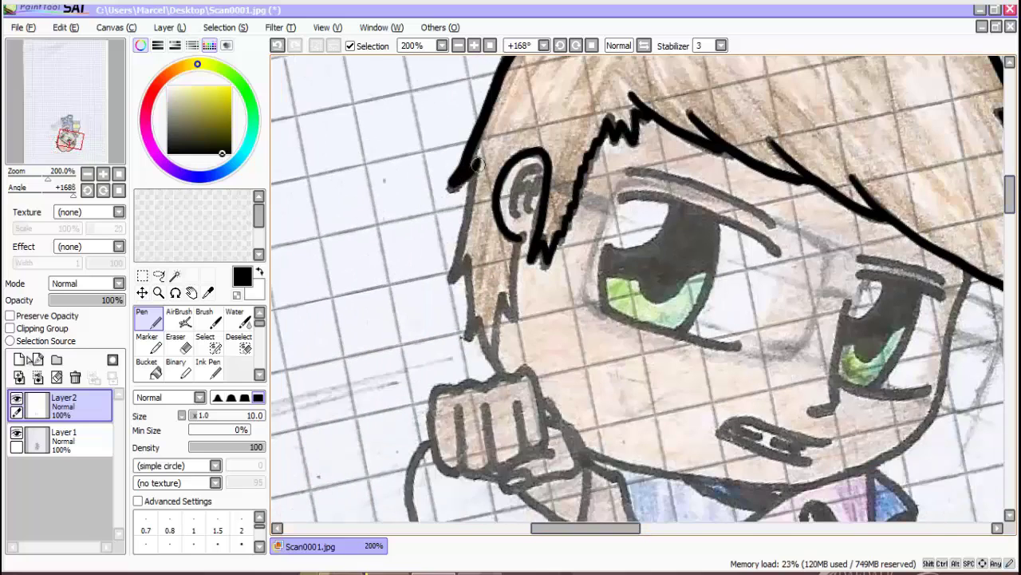
mouse_move(476, 164)
left_mouse_down()
mouse_move(471, 275)
mouse_move(499, 351)
mouse_move(539, 180)
mouse_move(527, 211)
left_mouse_up()
key("ctrl+z")
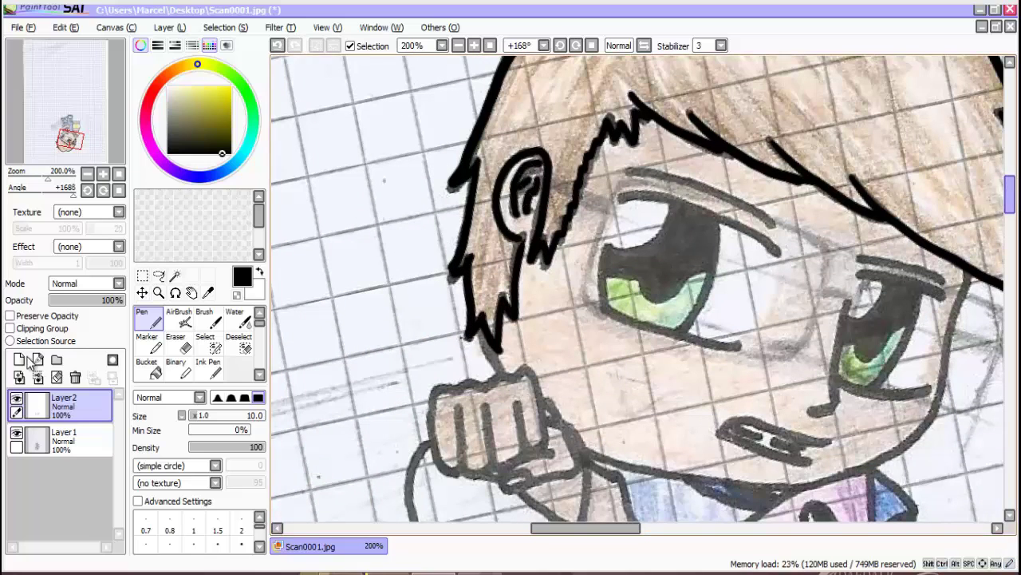
Trace the upper lash line of the larger eye in one smooth black curve.
left_click_drag(1010, 194, 1010, 203)
left_click_drag(586, 528, 609, 528)
left_click_drag(470, 88, 548, 99)
key("ctrl+z")
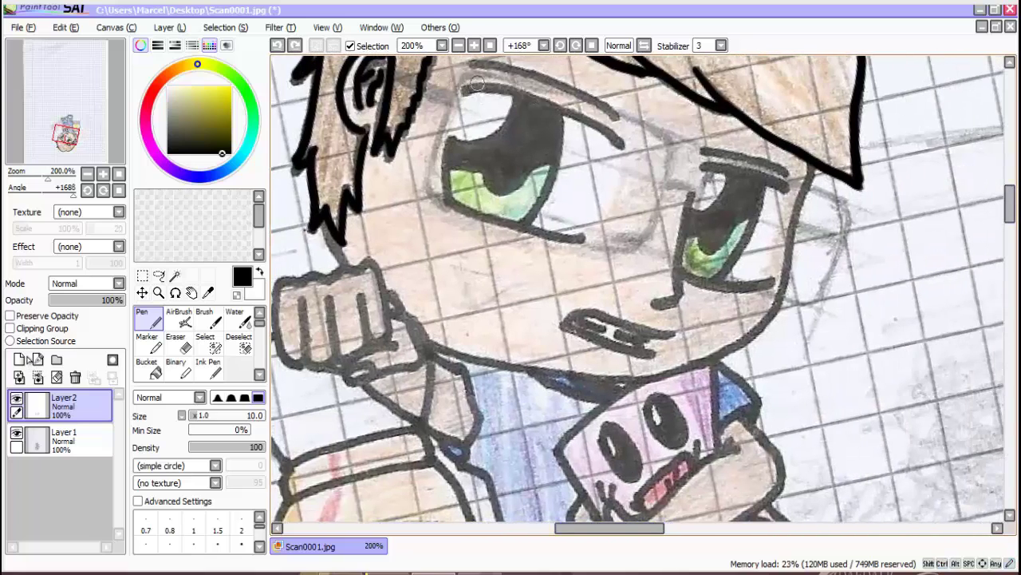
mouse_move(467, 91)
left_mouse_down()
mouse_move(580, 113)
mouse_move(621, 143)
left_mouse_up()
key("ctrl+z")
key("ctrl+z")
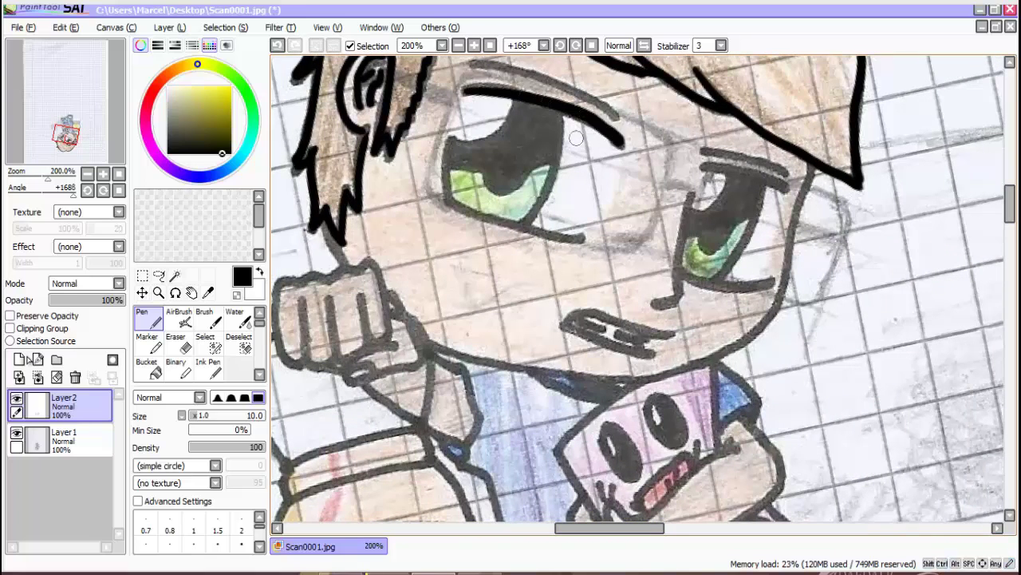
Trace the larger eye's iris outline and lower lid, and fill its pupil area solid black.
left_click_drag(449, 199, 559, 231)
mouse_move(451, 199)
left_mouse_down()
mouse_move(448, 134)
mouse_move(523, 102)
mouse_move(542, 219)
left_mouse_up()
left_click_drag(478, 165, 520, 163)
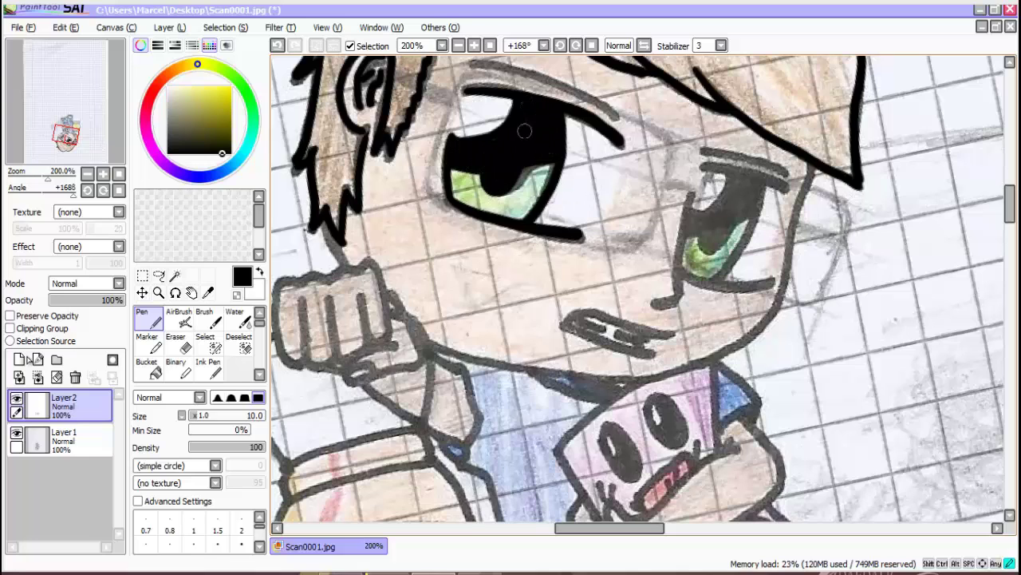
Trace the nose together with the smaller eye's inner edge, upper lash line and lower lid.
left_click_drag(610, 528, 636, 528)
left_click_drag(498, 281, 514, 195)
key("ctrl+z")
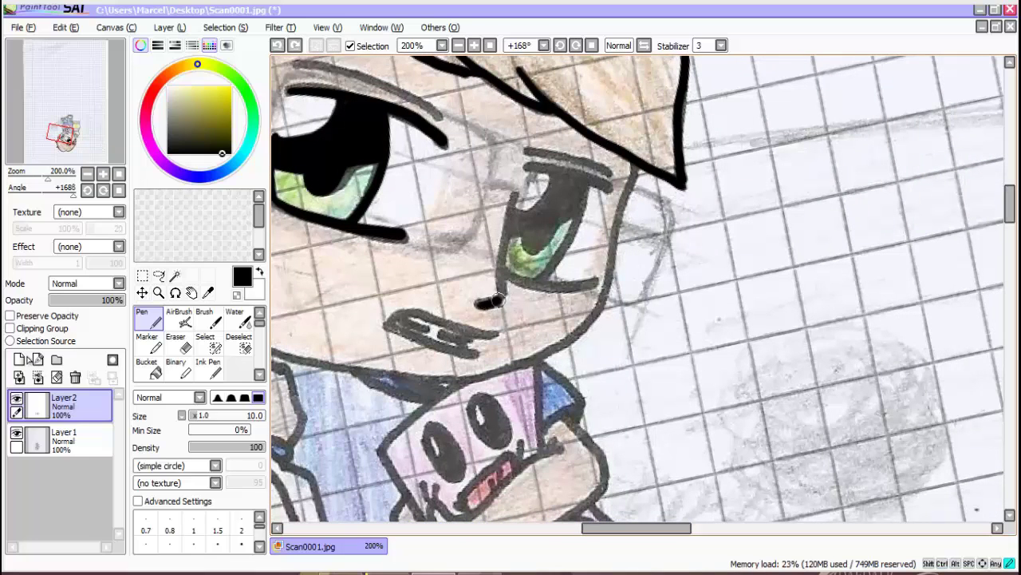
key("ctrl+z")
mouse_move(480, 304)
left_mouse_down()
mouse_move(508, 299)
mouse_move(515, 195)
mouse_move(610, 188)
left_mouse_up()
left_click_drag(504, 272, 569, 288)
key("ctrl+z")
left_click_drag(506, 274, 594, 282)
Trace the smaller eye's iris outline and fill its dark pupil area with black.
left_click_drag(517, 207, 518, 210)
left_click_drag(547, 283, 570, 249)
key("ctrl+z")
left_click_drag(549, 277, 573, 245)
key("ctrl+z")
left_click_drag(587, 181, 581, 228)
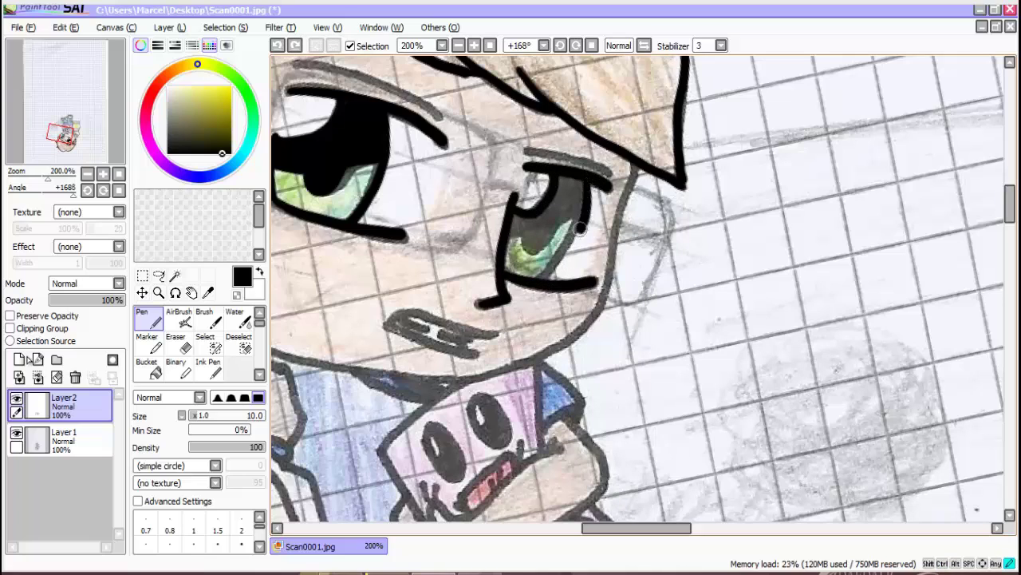
left_click_drag(550, 280, 585, 186)
key("ctrl+z")
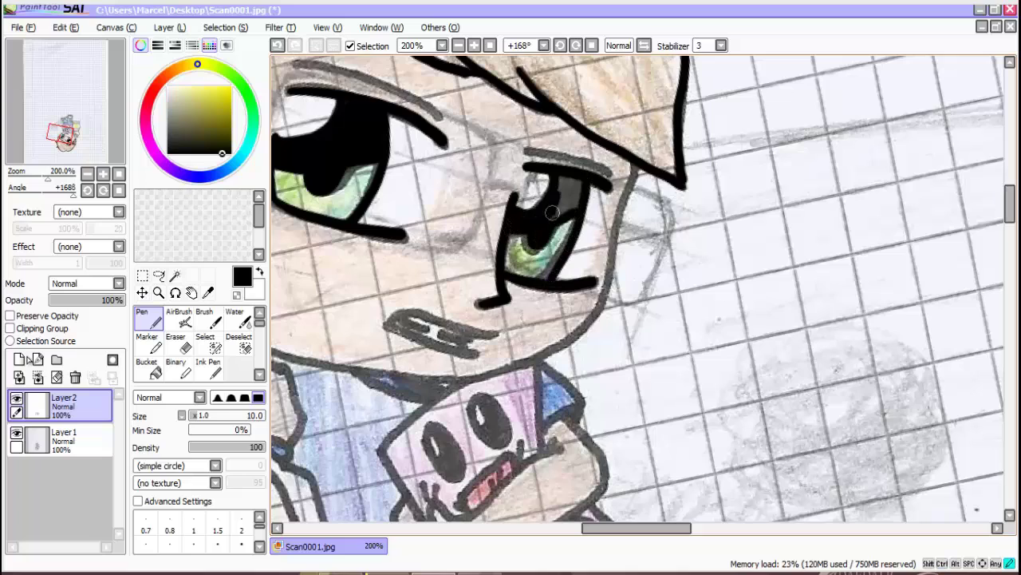
Trace the eyelid crease lines above both eyes.
mouse_move(295, 64)
left_mouse_down()
mouse_move(404, 88)
mouse_move(440, 110)
left_mouse_up()
left_click_drag(529, 150, 608, 165)
Trace the face outline from the fringe tip around the cheek and chin to the raised forearm.
left_click(103, 190)
key("Delete")
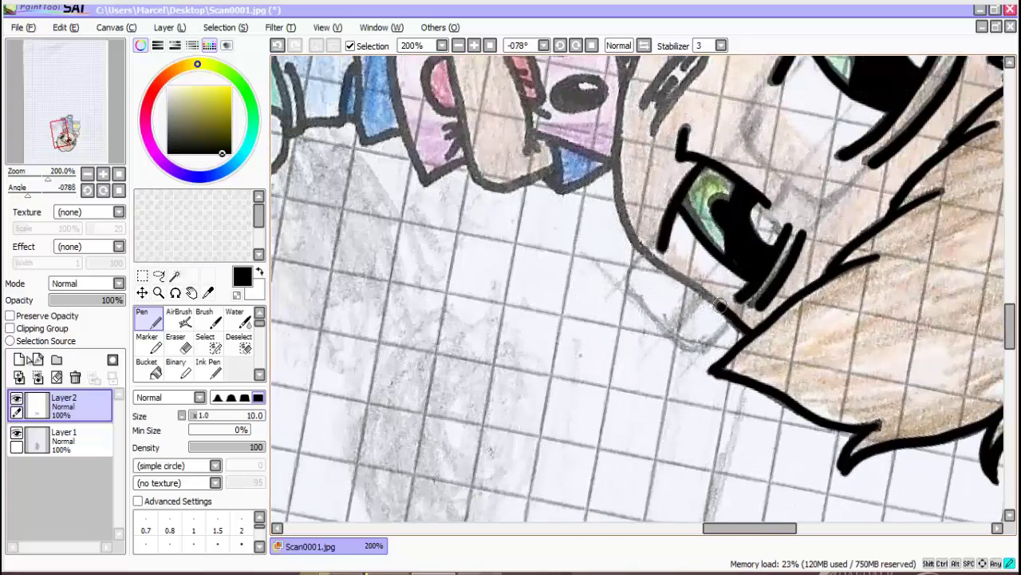
mouse_move(742, 329)
left_mouse_down()
mouse_move(654, 257)
mouse_move(616, 196)
mouse_move(621, 119)
left_mouse_up()
key("Delete")
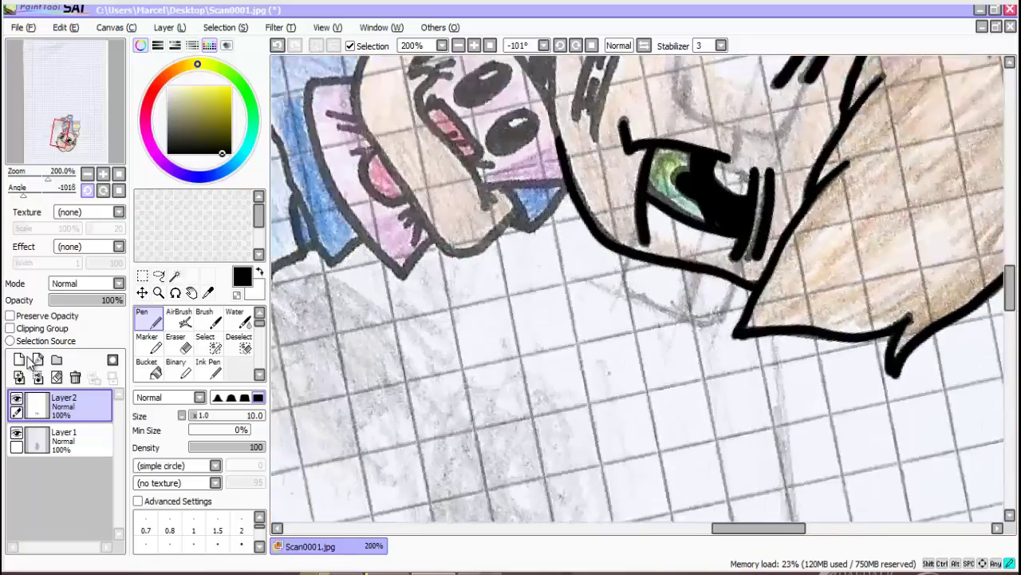
key("Delete")
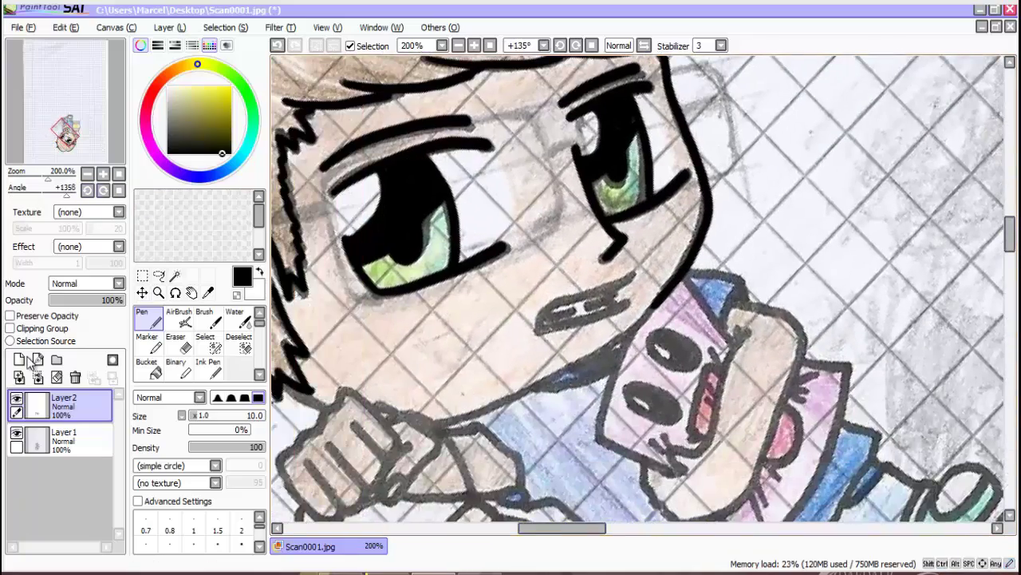
key("Delete")
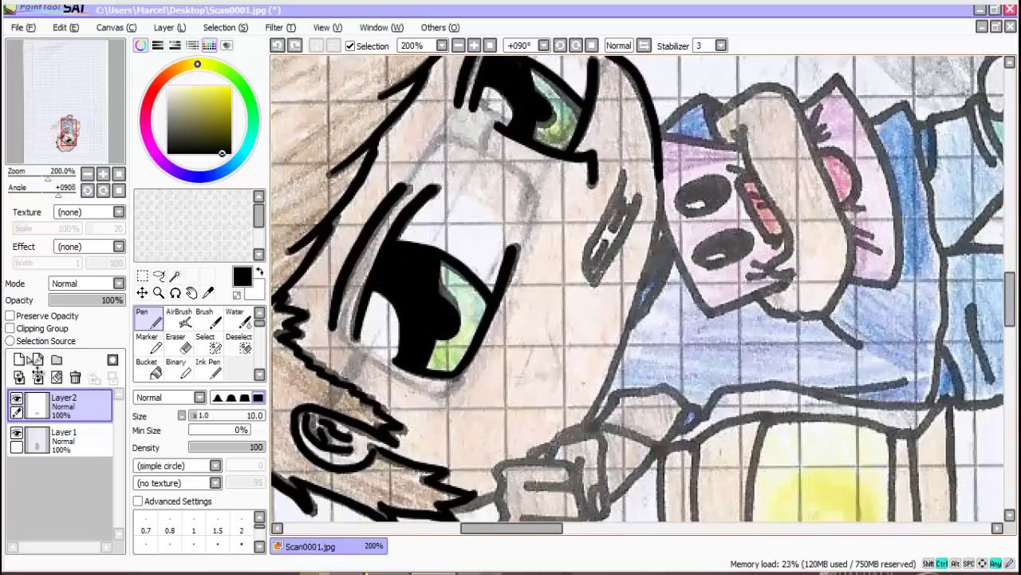
scroll(657, 211, "down", 3)
mouse_move(658, 105)
left_mouse_down()
mouse_move(633, 249)
mouse_move(597, 336)
left_mouse_up()
Trace the raised fist with its finger and thumb lines, and the forearm down to its pointed end.
key("End")
key("End")
key("End")
key("End")
key("End")
key("End")
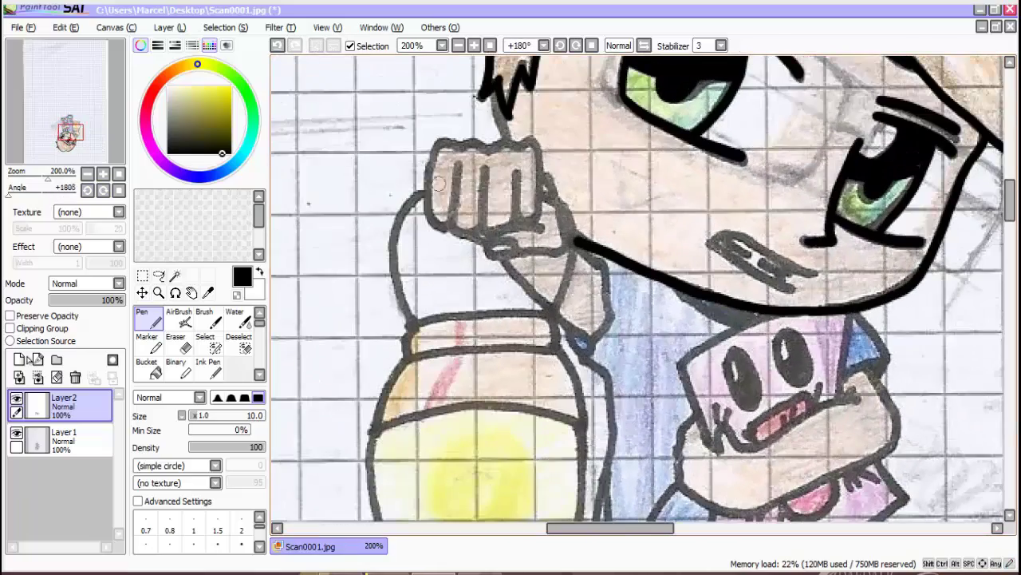
mouse_move(438, 183)
left_mouse_down()
mouse_move(448, 224)
mouse_move(426, 187)
mouse_move(459, 144)
mouse_move(509, 142)
mouse_move(541, 169)
mouse_move(530, 221)
mouse_move(541, 229)
mouse_move(499, 230)
mouse_move(514, 248)
mouse_move(488, 254)
mouse_move(530, 251)
mouse_move(565, 228)
mouse_move(555, 193)
mouse_move(528, 289)
mouse_move(591, 344)
left_mouse_up()
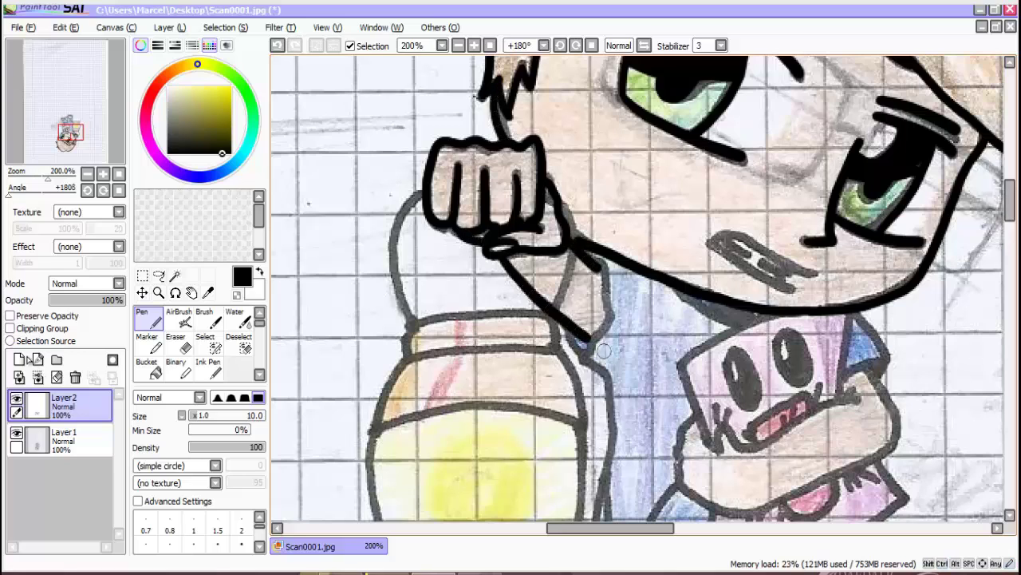
left_click_drag(588, 353, 605, 290)
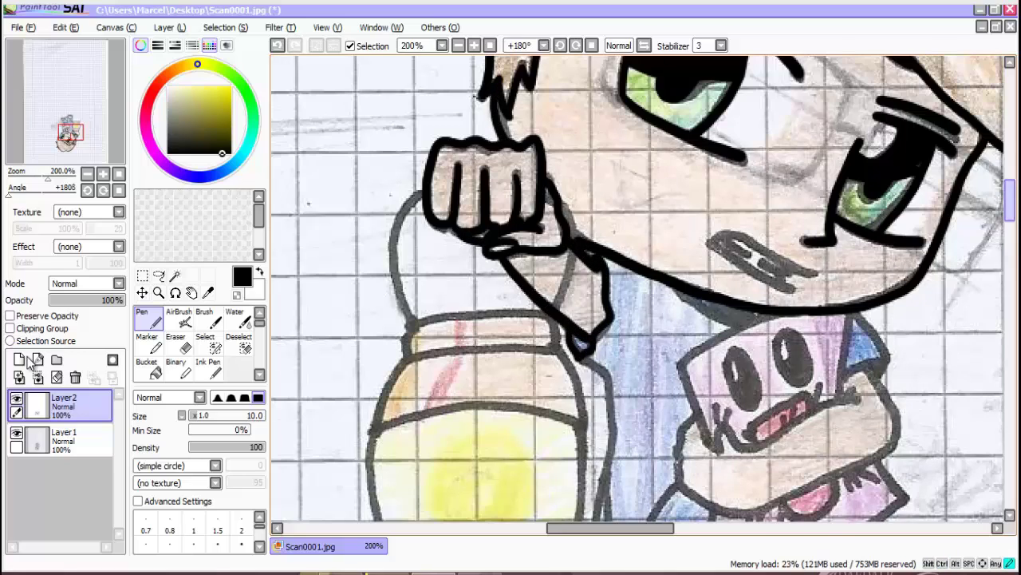
Trace the character's mouth outline and inner teeth lines.
key("End")
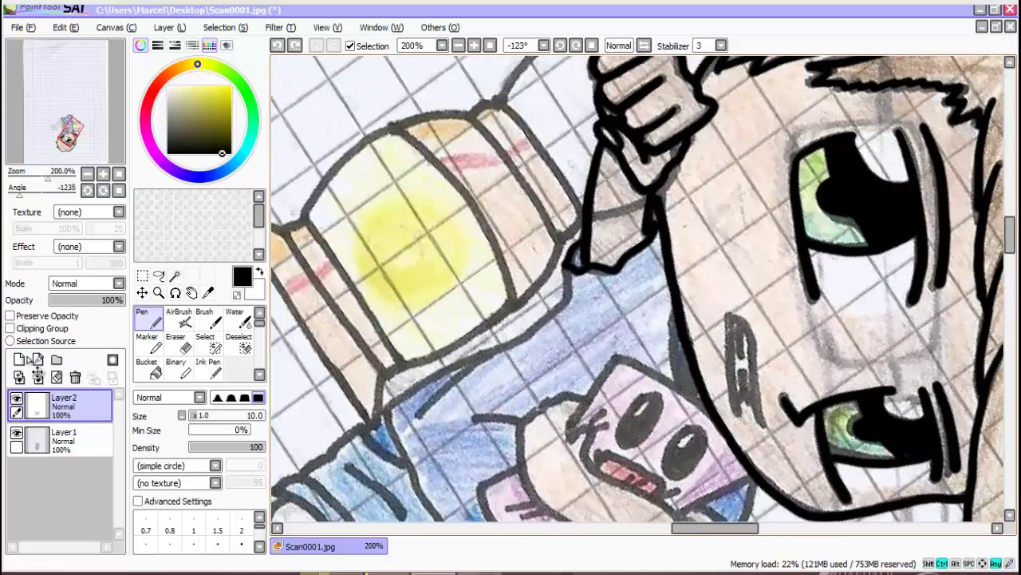
mouse_move(737, 414)
left_mouse_down()
mouse_move(730, 315)
mouse_move(768, 427)
left_mouse_up()
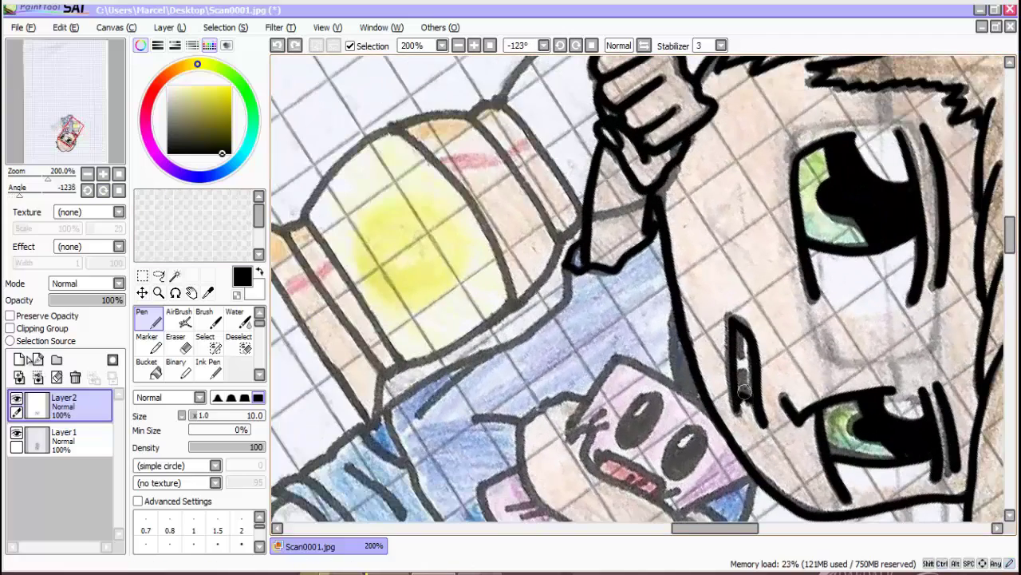
Trace the shirt's side edge beside the lantern down to the hem corner, plus the short fold line next to it.
left_click(87, 190)
mouse_move(594, 344)
left_mouse_down()
mouse_move(594, 221)
mouse_move(613, 310)
mouse_move(595, 451)
left_mouse_up()
key("ctrl+z")
key("End")
left_click(102, 190)
mouse_move(629, 193)
left_mouse_down()
mouse_move(639, 229)
mouse_move(518, 402)
left_mouse_up()
left_click_drag(547, 396, 562, 352)
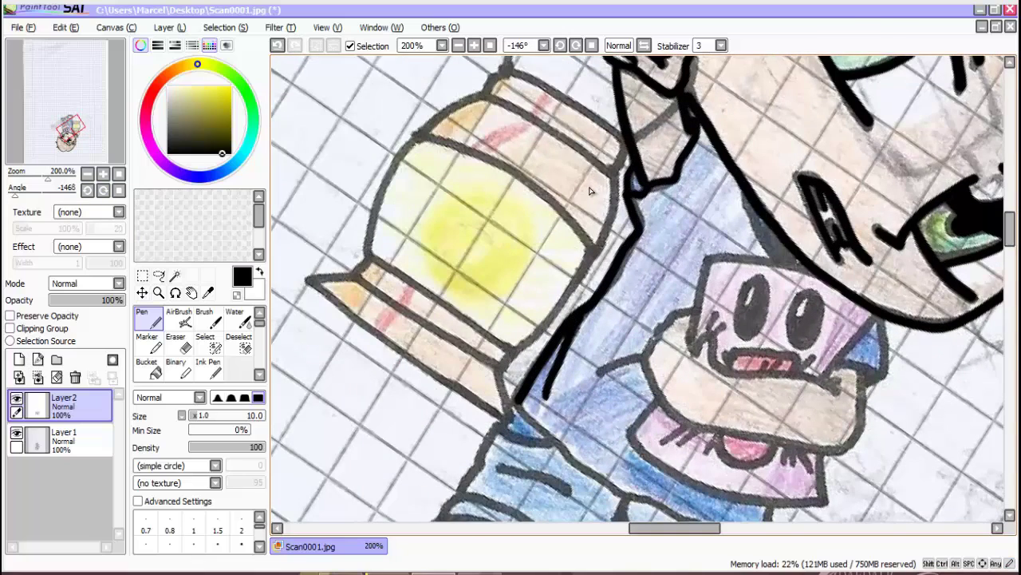
Trace the wavy bottom hem of the blue shirt and its far corner.
scroll(590, 191, "down", 3)
left_click(103, 190)
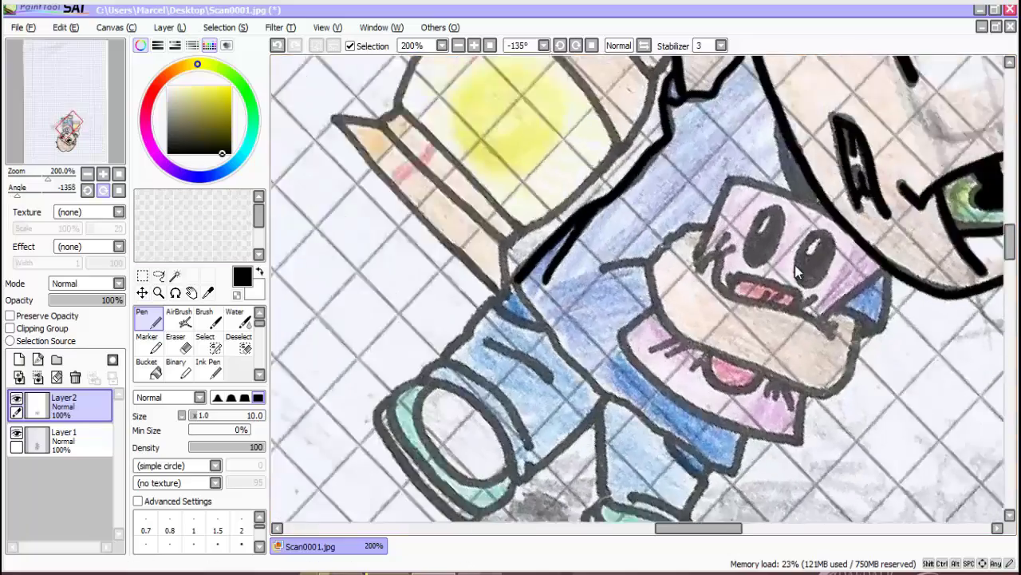
mouse_move(555, 192)
left_mouse_down()
mouse_move(544, 322)
mouse_move(559, 409)
mouse_move(579, 486)
mouse_move(613, 470)
left_mouse_up()
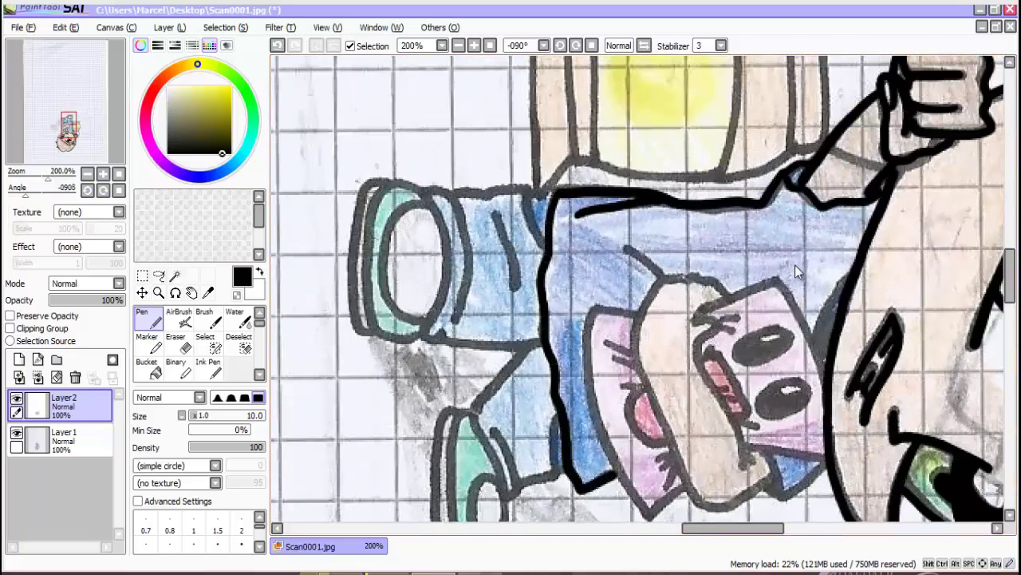
Trace the side and top edges of the pink toy's square head.
left_click(87, 190)
left_click_drag(789, 175, 793, 140)
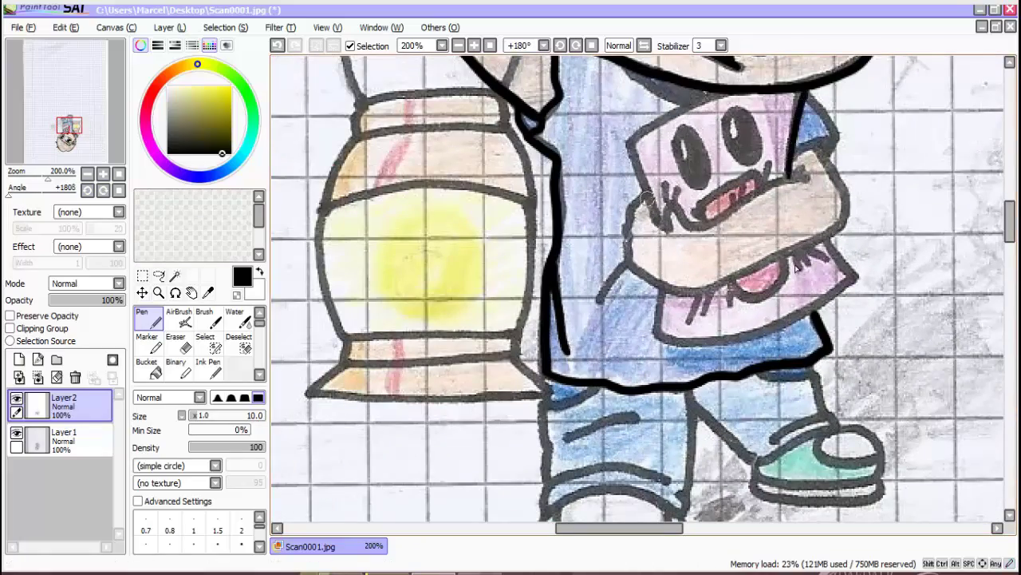
key("ctrl+z")
mouse_move(789, 176)
left_mouse_down()
mouse_move(802, 95)
mouse_move(796, 109)
left_mouse_up()
key("ctrl+z")
key("ctrl+z")
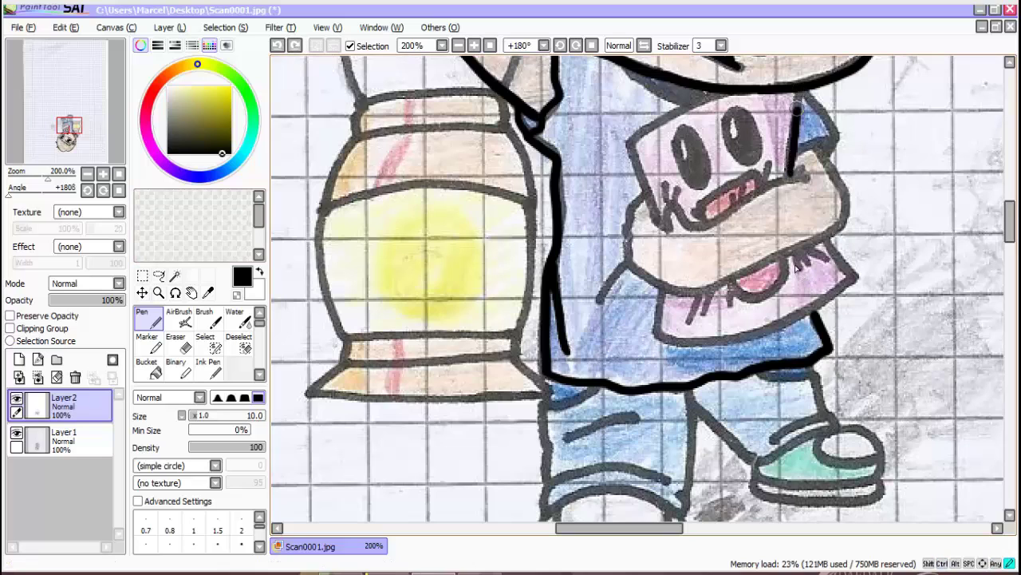
mouse_move(653, 214)
left_mouse_down()
mouse_move(678, 107)
mouse_move(730, 93)
left_mouse_up()
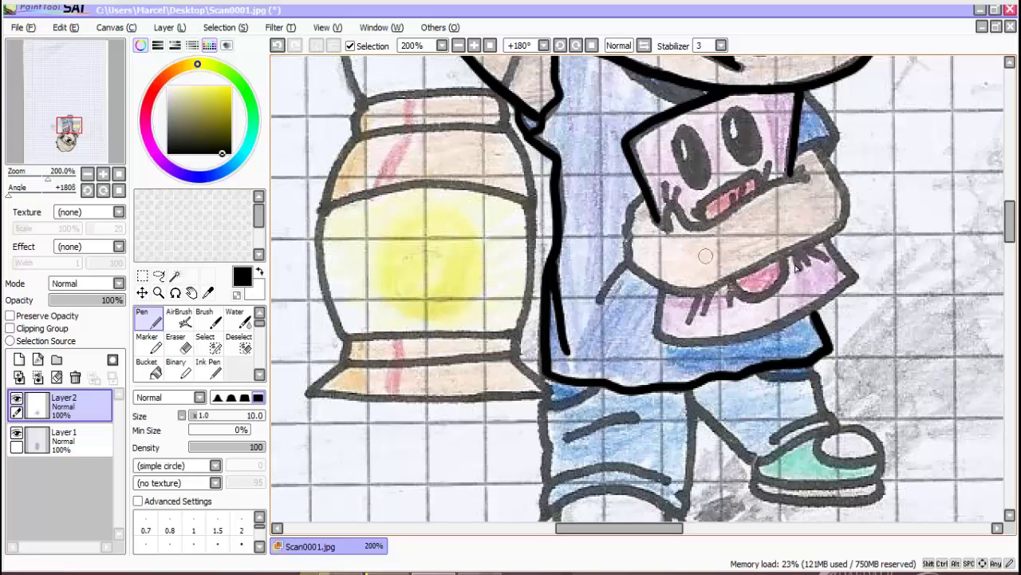
Trace the upper and lower contours of the arm hugging the pink toy, including the blue sleeve corner.
left_click_drag(807, 178, 723, 214)
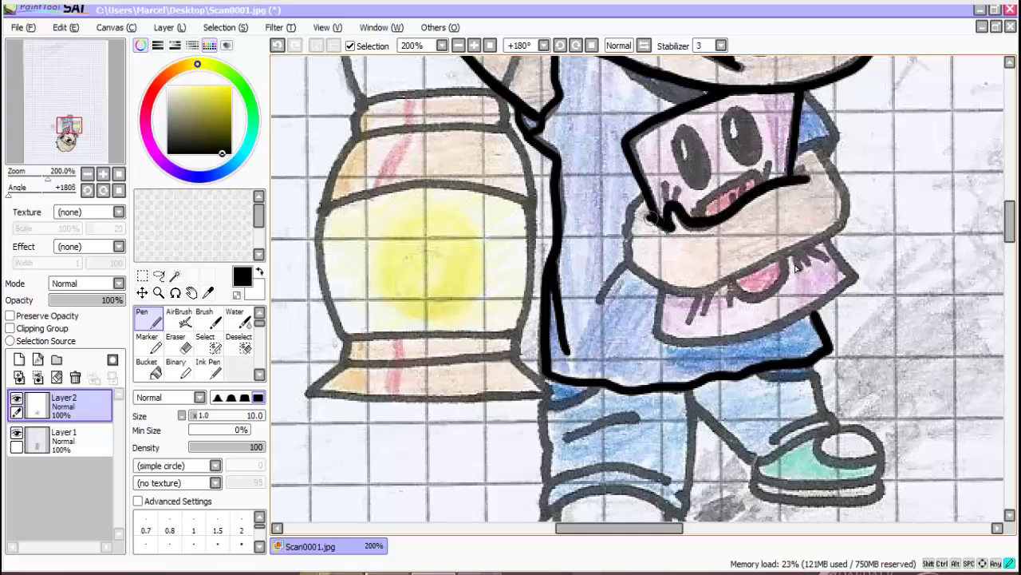
mouse_move(660, 284)
left_mouse_down()
mouse_move(781, 253)
mouse_move(839, 180)
left_mouse_up()
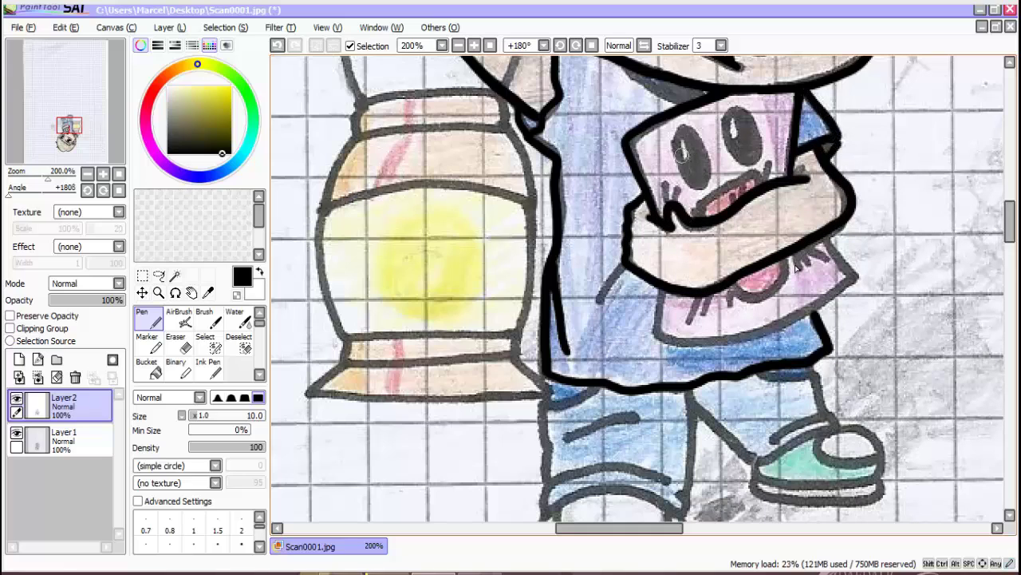
Fill the pink toy's two oval eyes with black, add white highlights, and trace the small marks on its body.
left_click_drag(676, 137, 706, 178)
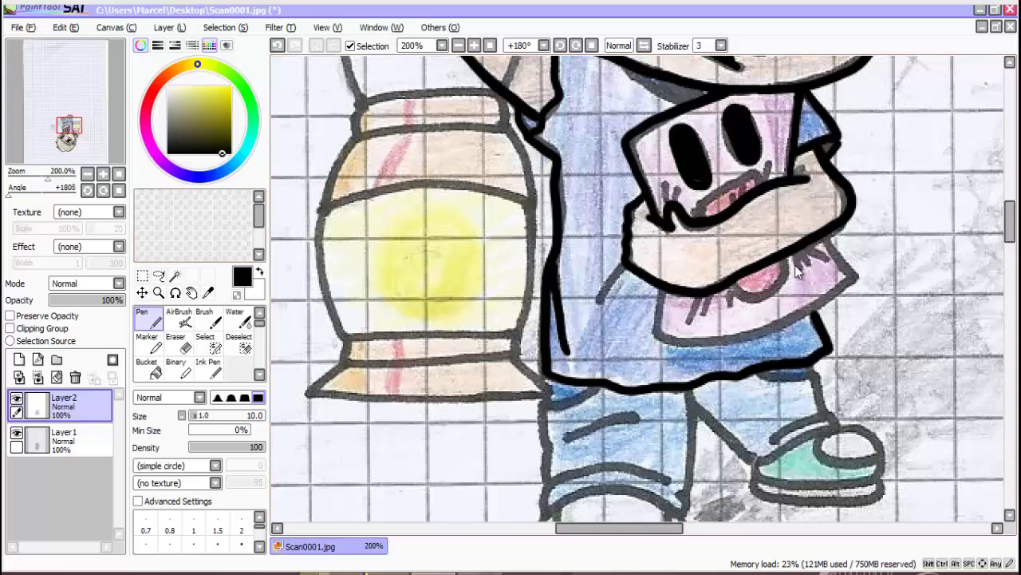
key("x")
key("x")
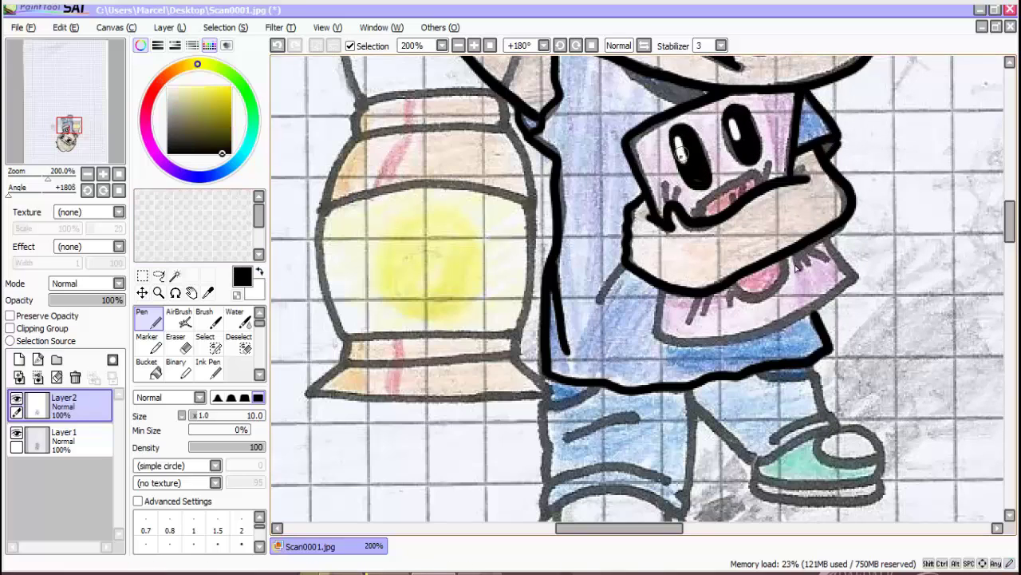
scroll(972, 190, "down", 2)
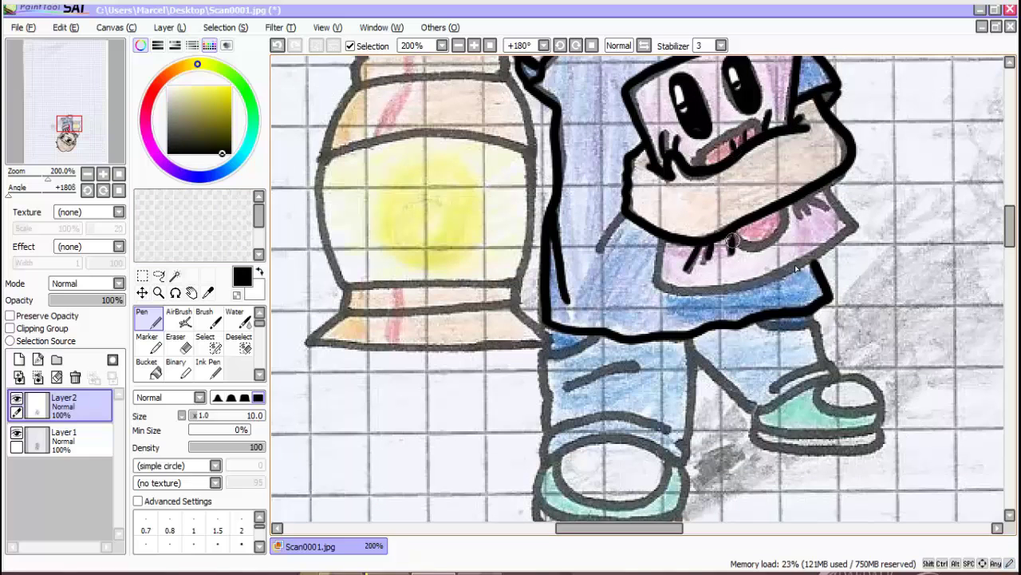
Trace the side and bottom edges of the pink toy's body below the arm, and outline its mouth.
left_click_drag(826, 188, 850, 224)
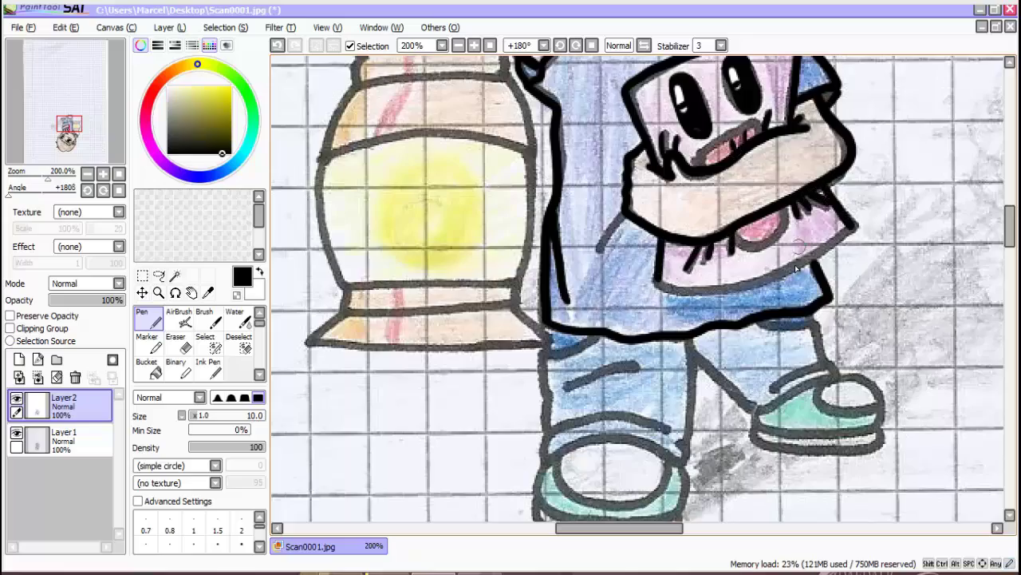
left_click(103, 190)
left_click_drag(1011, 306, 1010, 311)
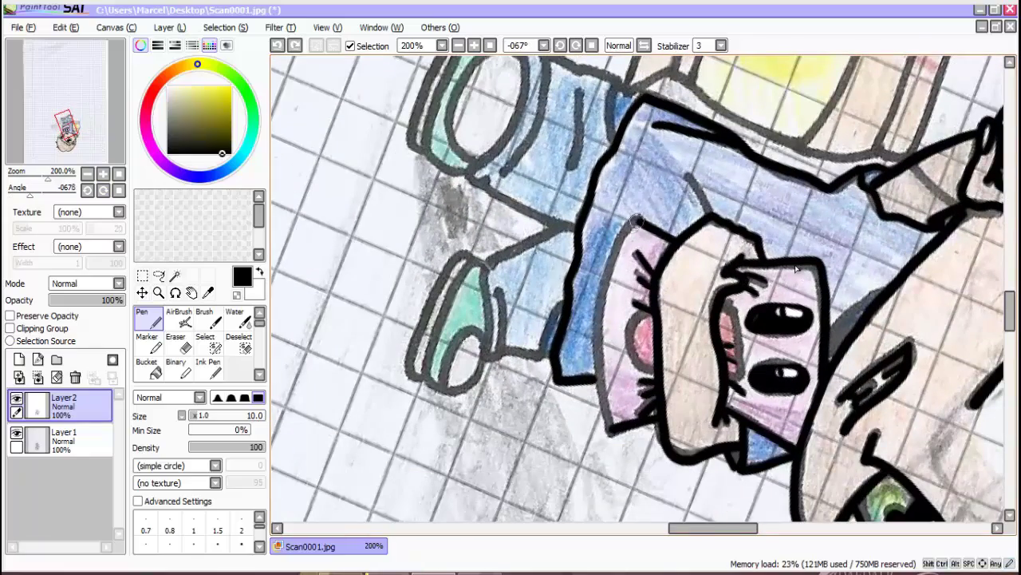
mouse_move(637, 221)
left_mouse_down()
mouse_move(602, 292)
mouse_move(613, 430)
left_mouse_up()
left_click_drag(30, 193, 88, 192)
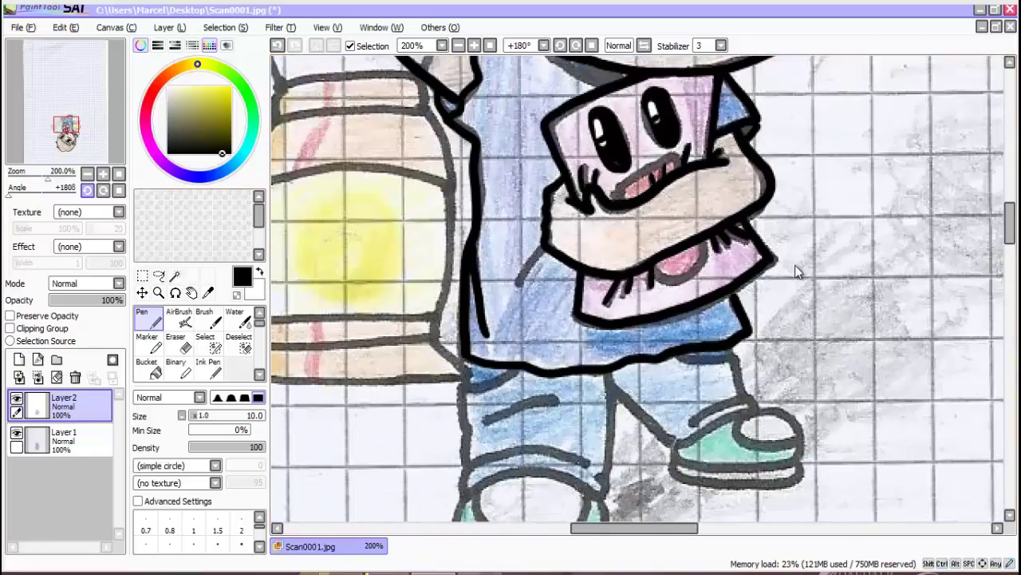
mouse_move(1010, 223)
left_mouse_down()
mouse_move(1010, 195)
mouse_move(1010, 220)
left_mouse_up()
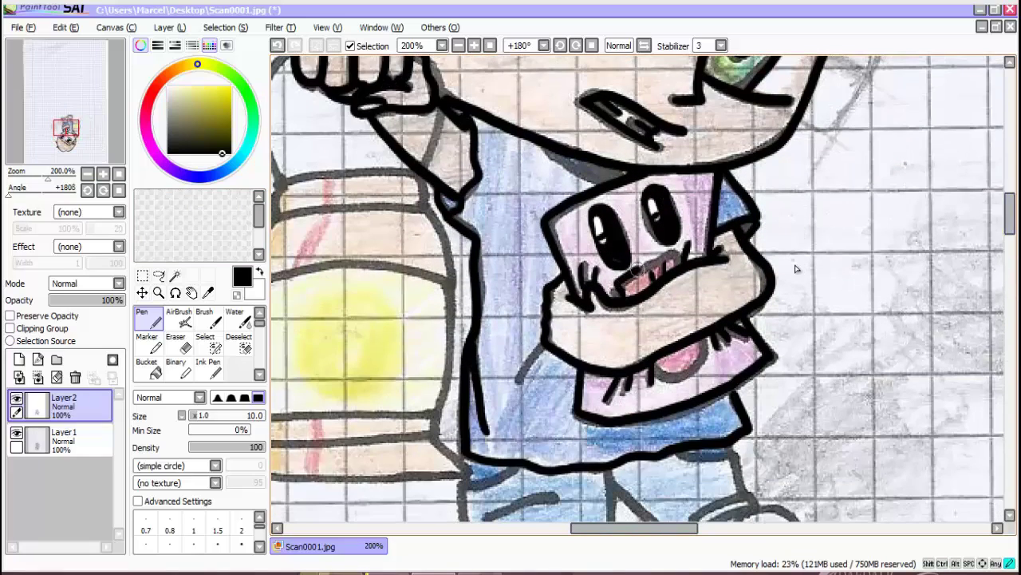
scroll(795, 265, "left", 3)
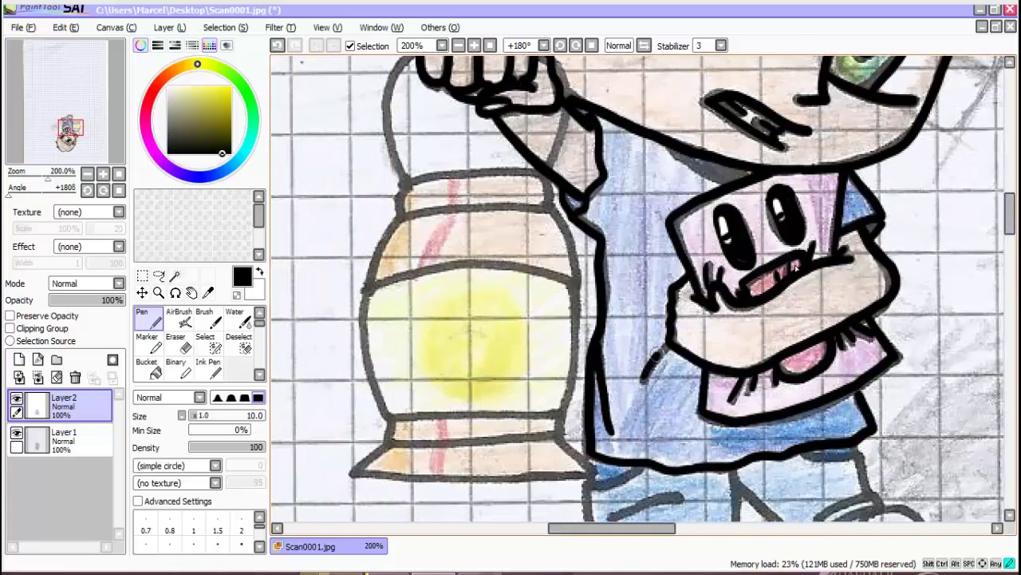
Trace the lantern's curved handle on both sides of the fist and the narrow band at its top.
scroll(795, 268, "up", 3)
left_click_drag(390, 248, 416, 147)
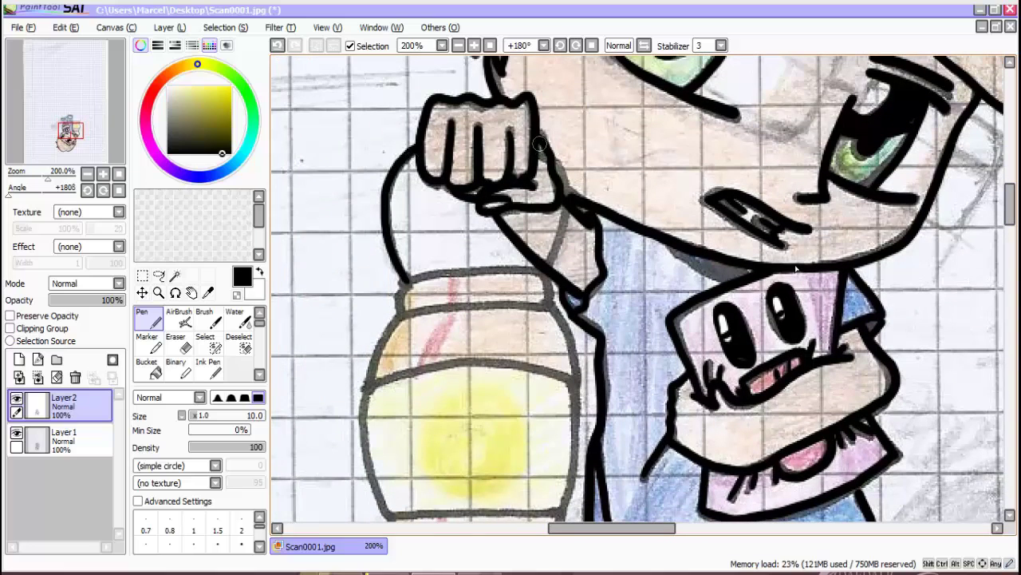
mouse_move(537, 140)
left_mouse_down()
mouse_move(574, 177)
mouse_move(550, 264)
left_mouse_up()
key("ctrl+z")
left_click_drag(403, 283, 489, 271)
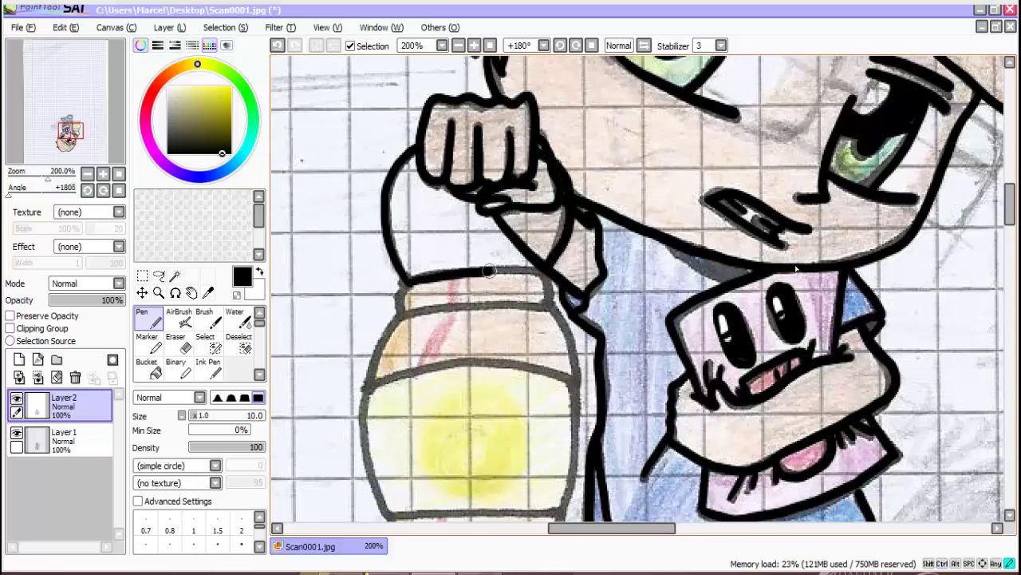
left_click_drag(405, 309, 537, 305)
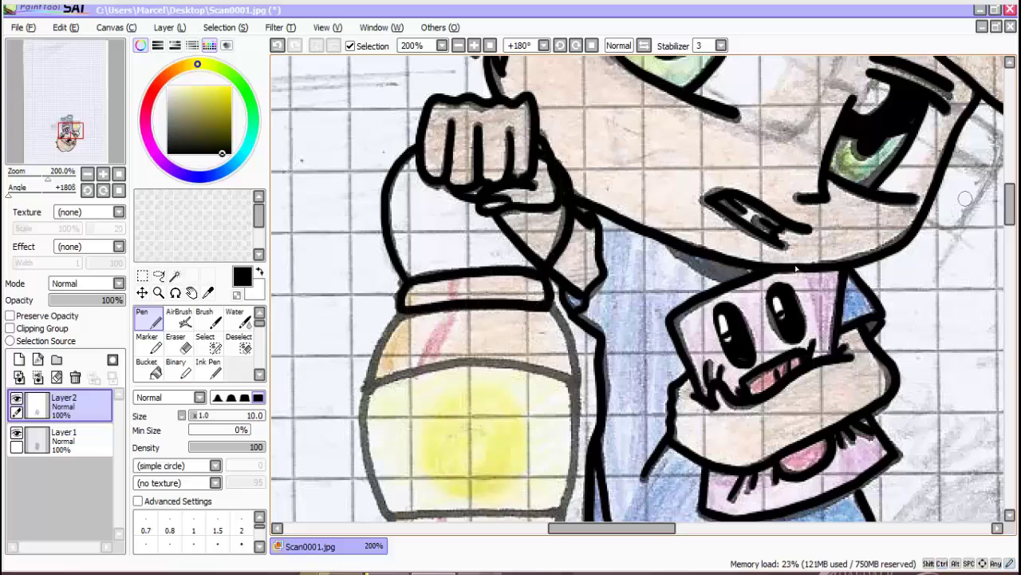
Trace the two bulging sides of the lantern's body from the top band down to its base.
scroll(965, 198, "down", 3)
mouse_move(395, 373)
left_mouse_down()
mouse_move(363, 214)
mouse_move(405, 154)
left_mouse_up()
mouse_move(551, 150)
left_mouse_down()
mouse_move(576, 316)
mouse_move(556, 355)
mouse_move(562, 366)
mouse_move(588, 249)
left_mouse_up()
key("ctrl+z")
key("ctrl+z")
key("ctrl+z")
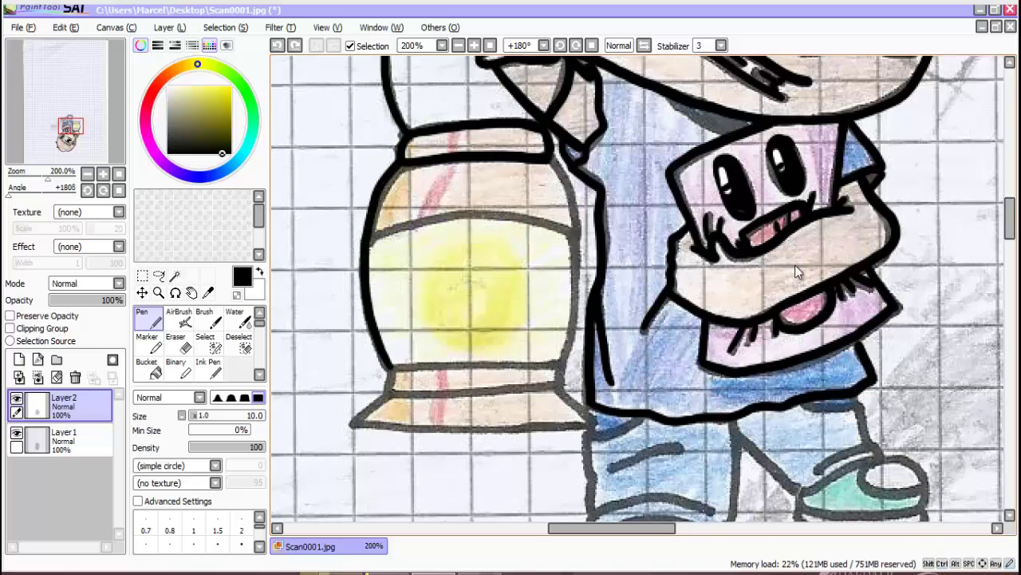
key("Delete")
key("Delete")
key("Delete")
mouse_move(490, 259)
left_mouse_down()
mouse_move(591, 325)
mouse_move(558, 306)
mouse_move(637, 397)
left_mouse_up()
key("ctrl+z")
key("ctrl+z")
Trace the curved line above the lantern's glowing glass, the lower band and the flared base.
left_click_drag(67, 194, 22, 194)
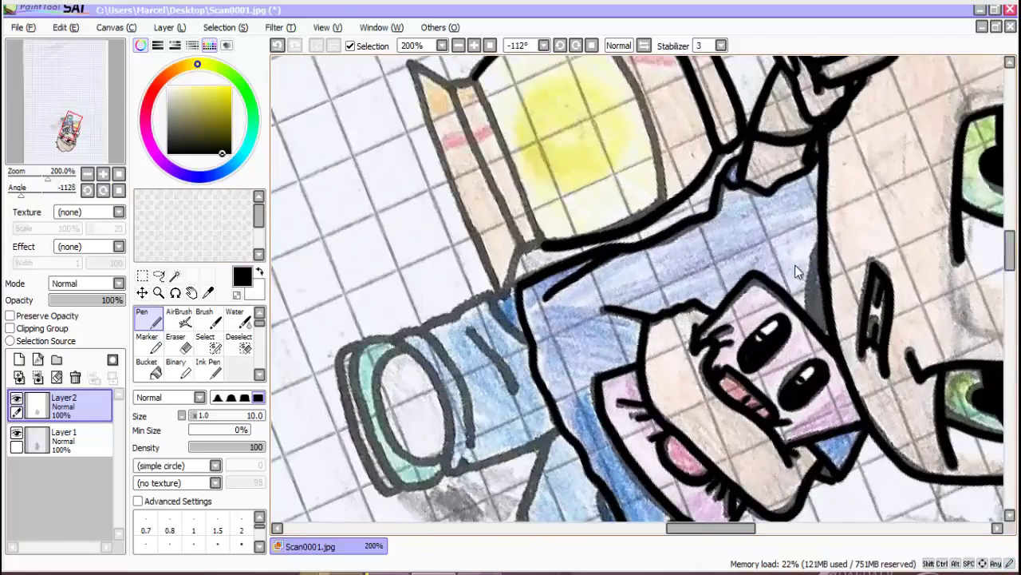
left_click_drag(1010, 254, 1010, 245)
mouse_move(575, 102)
left_mouse_down()
mouse_move(659, 258)
mouse_move(645, 194)
mouse_move(661, 295)
left_mouse_up()
key("ctrl+z")
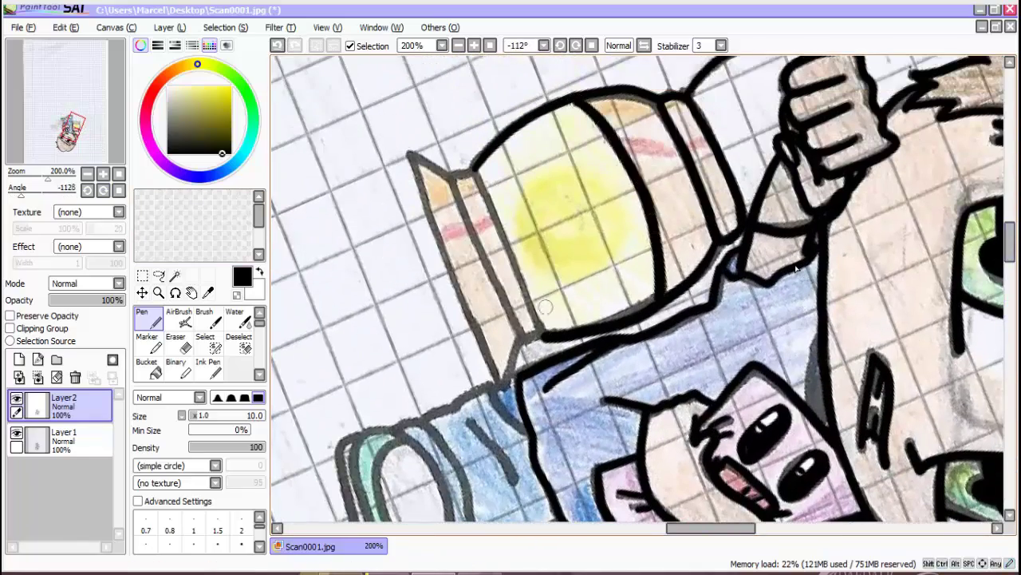
left_click_drag(472, 168, 539, 339)
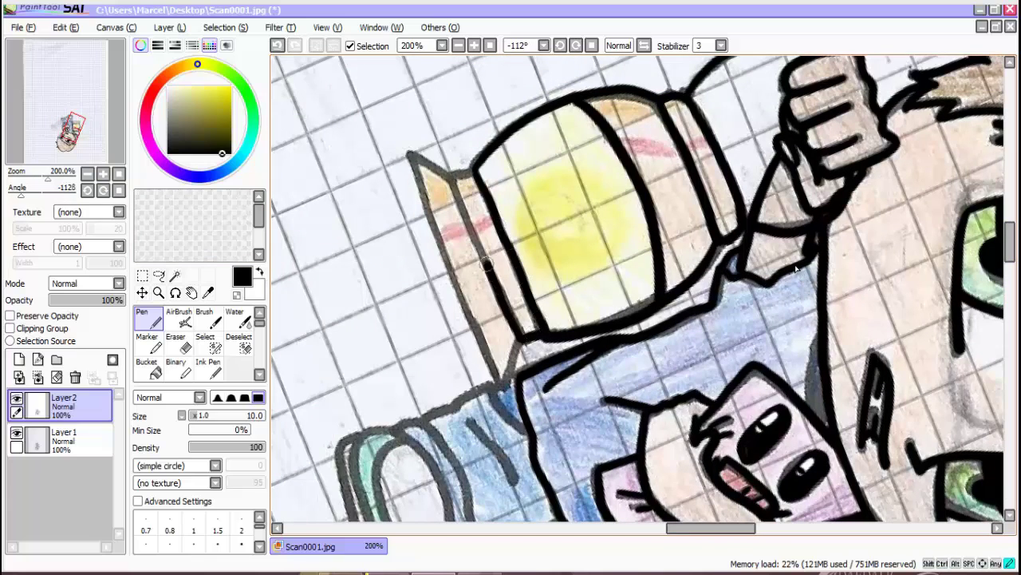
left_click_drag(487, 265, 416, 153)
left_click_drag(496, 384, 425, 201)
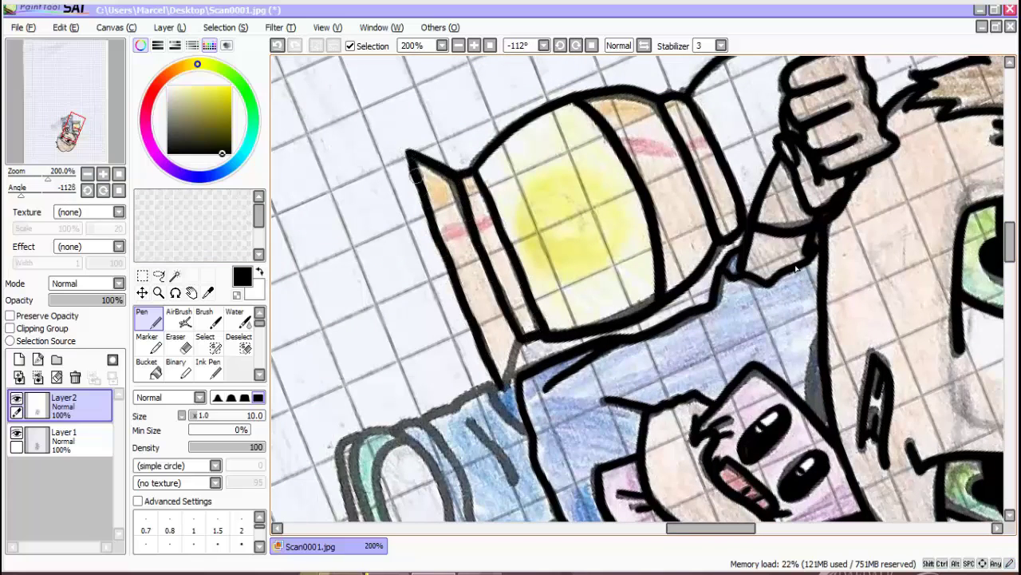
Trace the outer edge and cuff of the front trouser leg and the upper outline of its shoe.
left_click_drag(21, 194, 8, 195)
left_click_drag(1011, 216, 1011, 230)
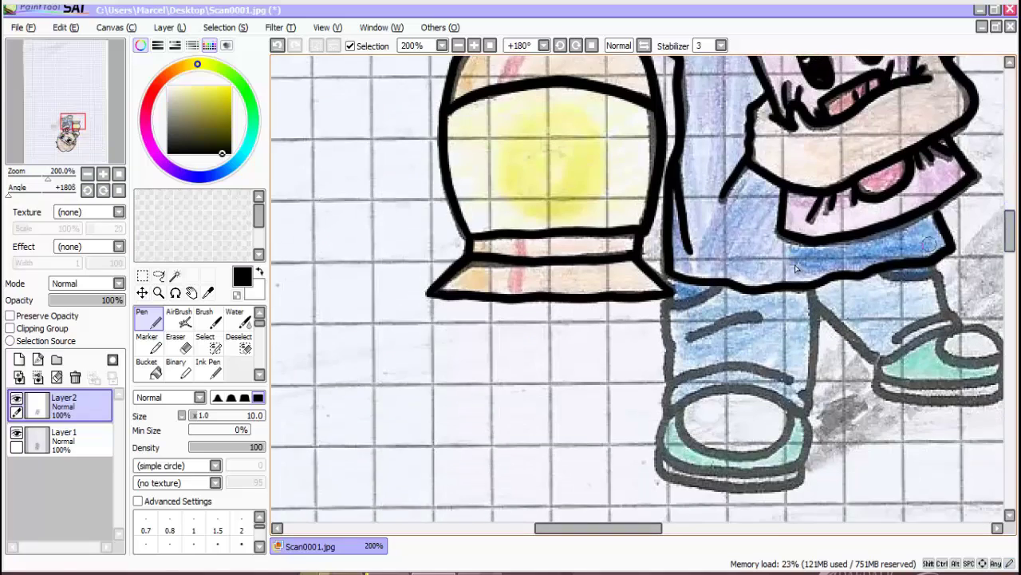
left_click_drag(610, 528, 638, 529)
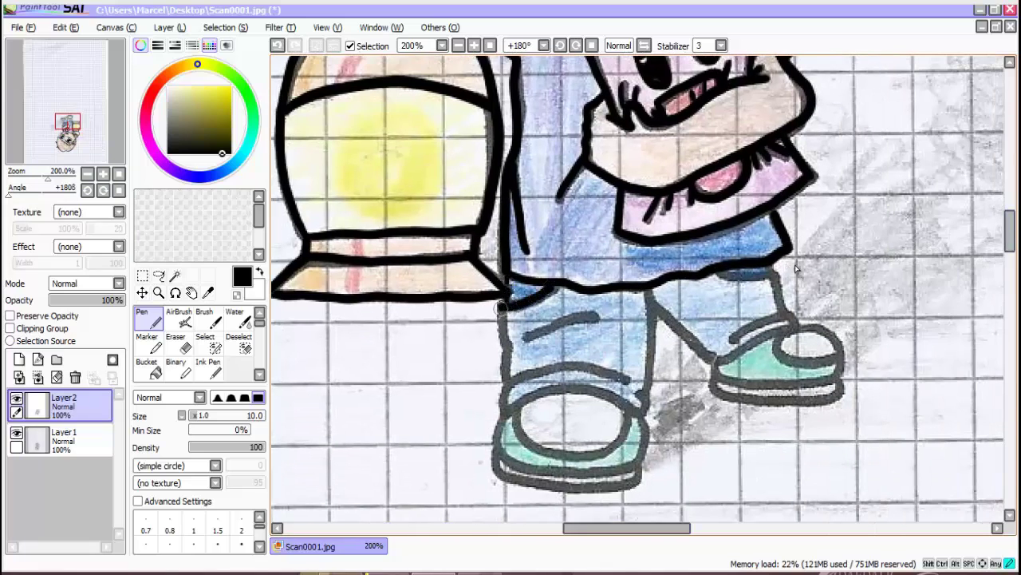
key("ctrl+z")
mouse_move(628, 380)
left_mouse_down()
mouse_move(563, 367)
mouse_move(530, 396)
mouse_move(612, 399)
mouse_move(526, 373)
mouse_move(495, 427)
mouse_move(627, 397)
mouse_move(573, 469)
mouse_move(497, 444)
left_mouse_up()
key("ctrl+z")
key("ctrl+z")
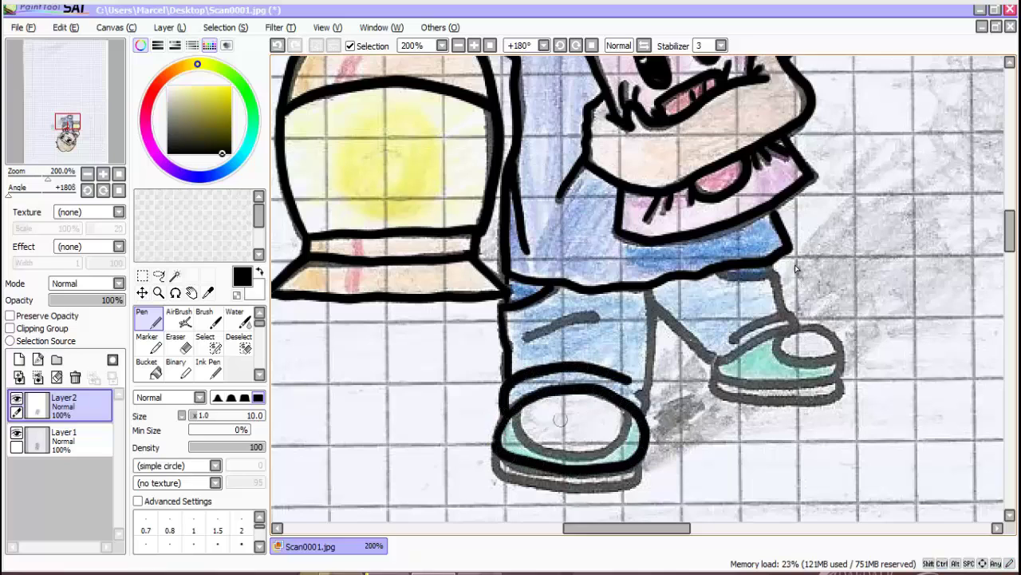
Trace the inner edge of the front trouser leg, the outline of the rear leg, and the fabric creases.
mouse_move(647, 391)
left_mouse_down()
mouse_move(651, 289)
mouse_move(713, 356)
mouse_move(795, 316)
mouse_move(750, 330)
left_mouse_up()
key("ctrl+z")
key("ctrl+z")
mouse_move(651, 294)
left_mouse_down()
mouse_move(781, 328)
mouse_move(784, 311)
left_mouse_up()
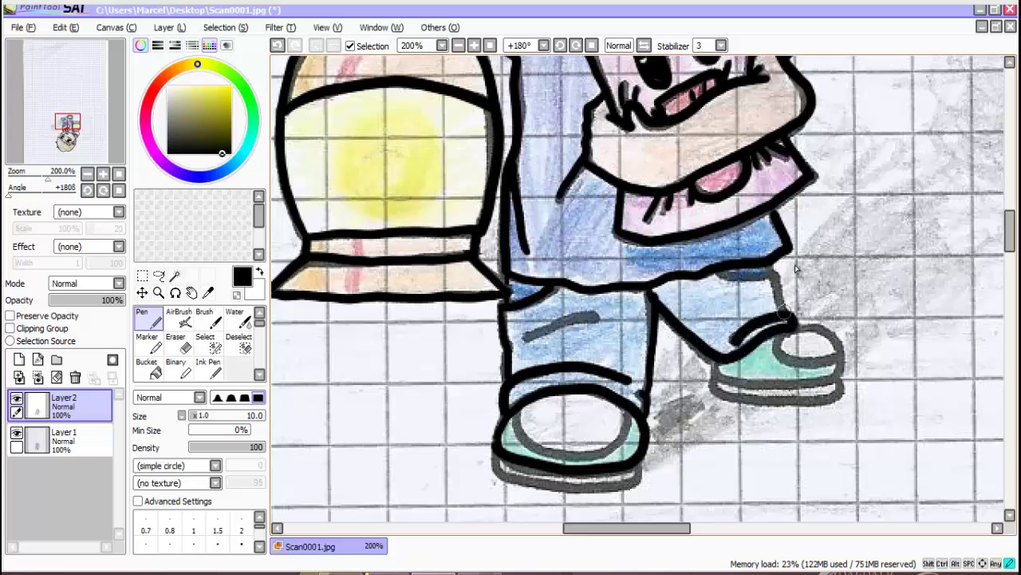
left_click_drag(527, 338, 596, 317)
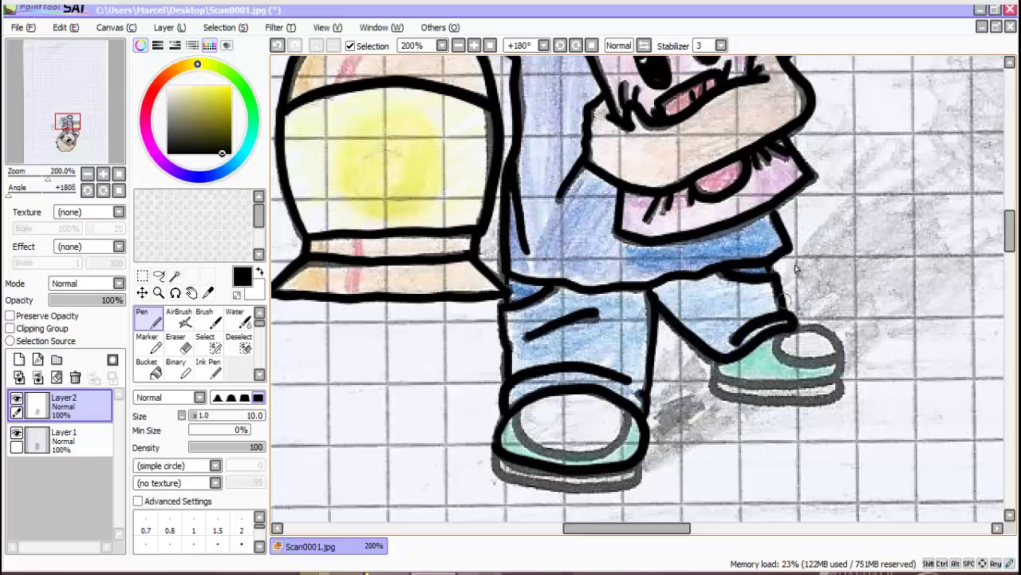
Trace the front shoe's sole and toe cap, and outline the rear shoe with its toe cap and sole.
left_click_drag(1010, 230, 1010, 244)
mouse_move(497, 316)
left_mouse_down()
mouse_move(517, 349)
mouse_move(560, 354)
mouse_move(643, 329)
left_mouse_up()
key("ctrl+z")
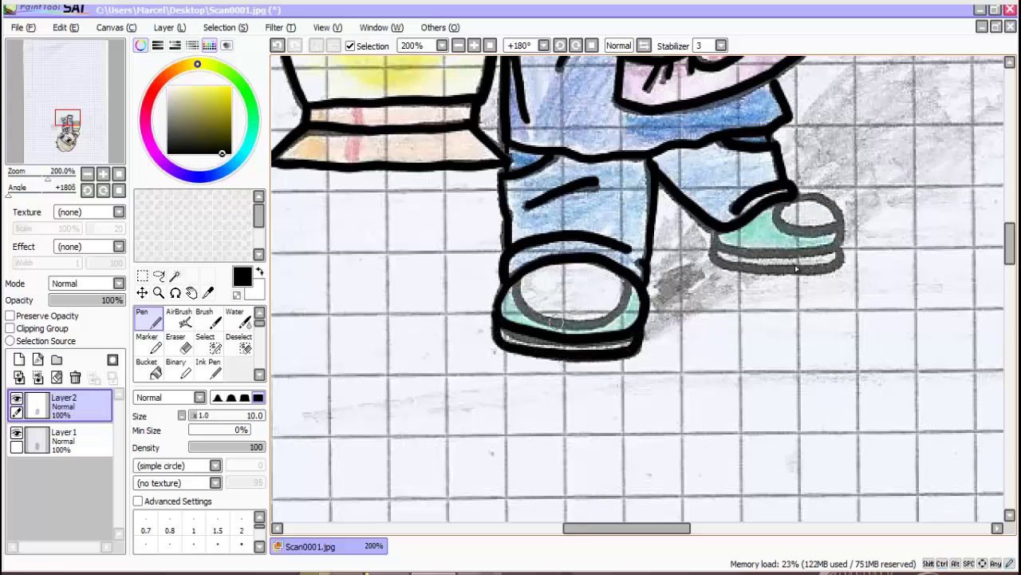
mouse_move(517, 281)
left_mouse_down()
mouse_move(571, 328)
mouse_move(631, 278)
left_mouse_up()
mouse_move(717, 233)
left_mouse_down()
mouse_move(776, 250)
mouse_move(788, 196)
mouse_move(833, 231)
mouse_move(808, 270)
left_mouse_up()
key("ctrl+z")
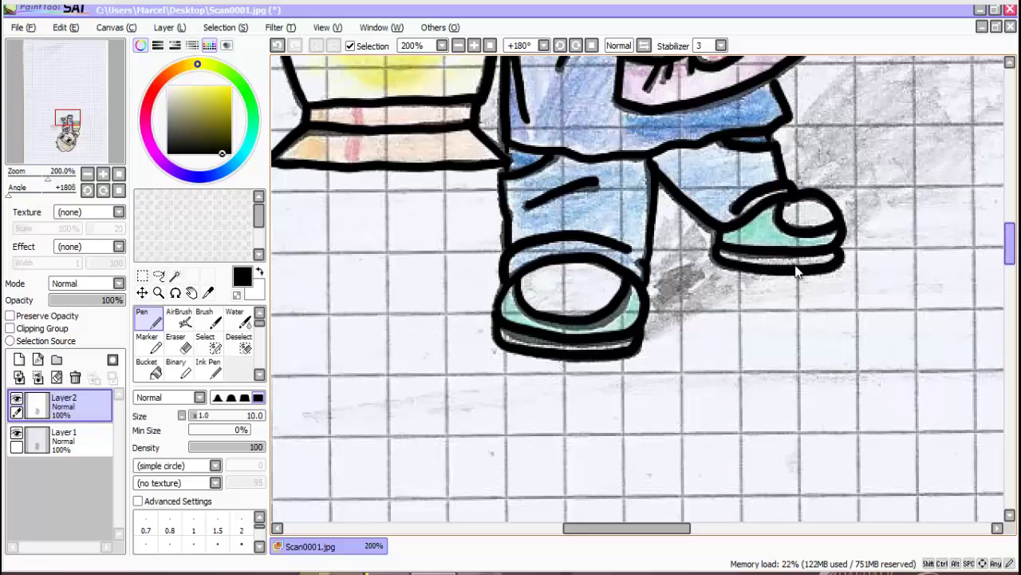
Hide the scanned sketch layer and add a new layer directly beneath the line art layer.
scroll(796, 270, "up", 10)
scroll(796, 270, "down", 3)
scroll(795, 265, "down", 3)
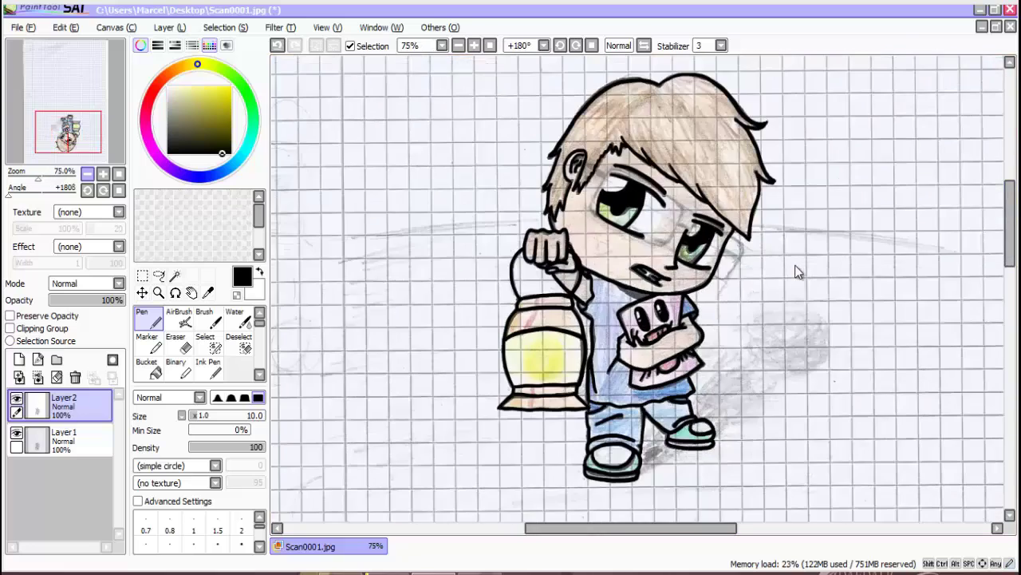
left_click(16, 432)
left_click(19, 359)
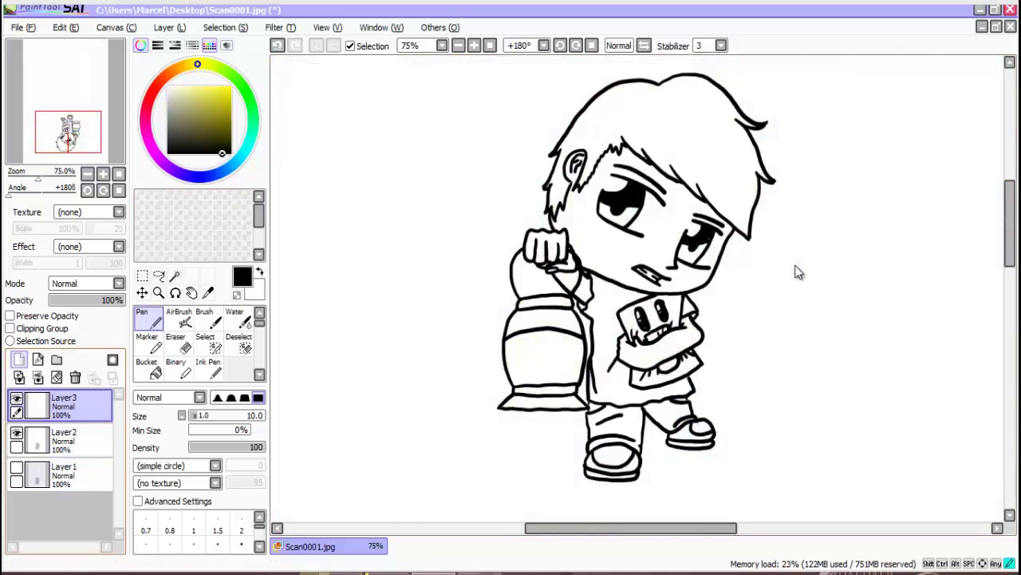
left_click_drag(64, 406, 64, 441)
Choose an orange-brown colour and paint the hair around the ear and along the crown on the new layer.
key("x")
right_click(796, 265)
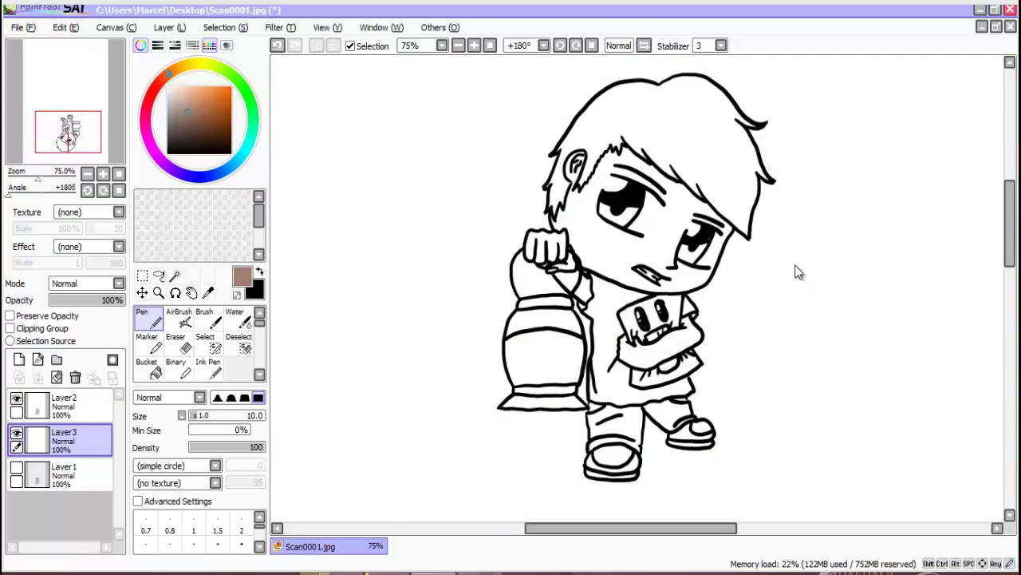
left_click_drag(216, 114, 212, 113)
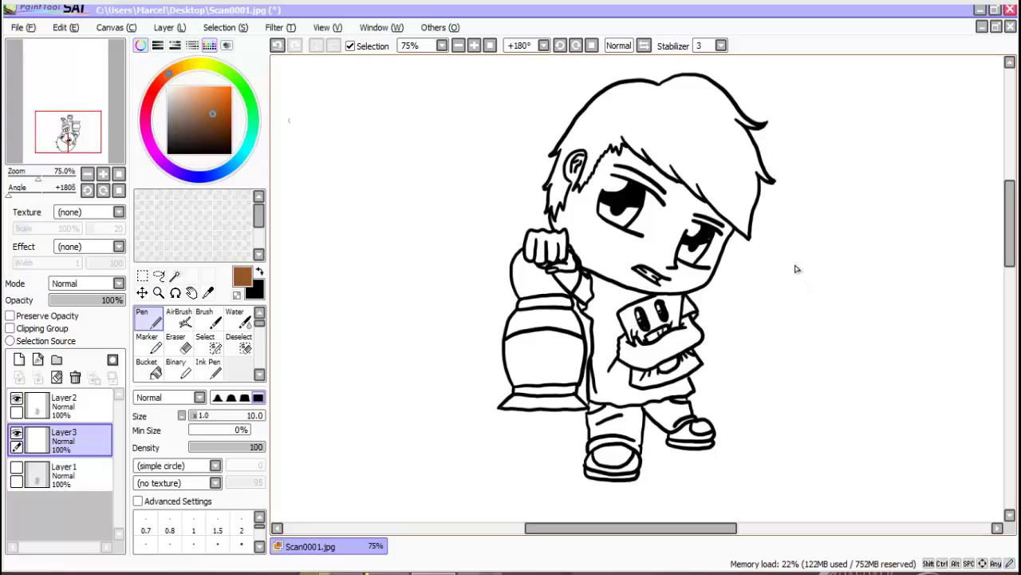
scroll(798, 272, "up", 3)
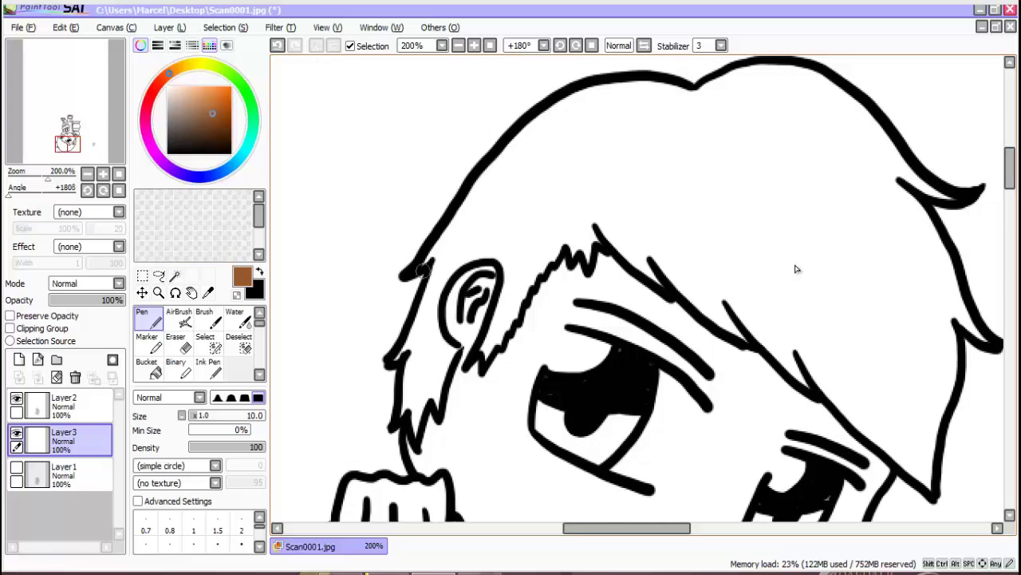
mouse_move(542, 194)
left_mouse_down()
mouse_move(494, 160)
mouse_move(639, 88)
mouse_move(611, 102)
mouse_move(493, 346)
mouse_move(510, 248)
mouse_move(427, 343)
mouse_move(415, 434)
mouse_move(419, 335)
mouse_move(415, 363)
mouse_move(439, 251)
mouse_move(467, 211)
mouse_move(487, 239)
left_mouse_up()
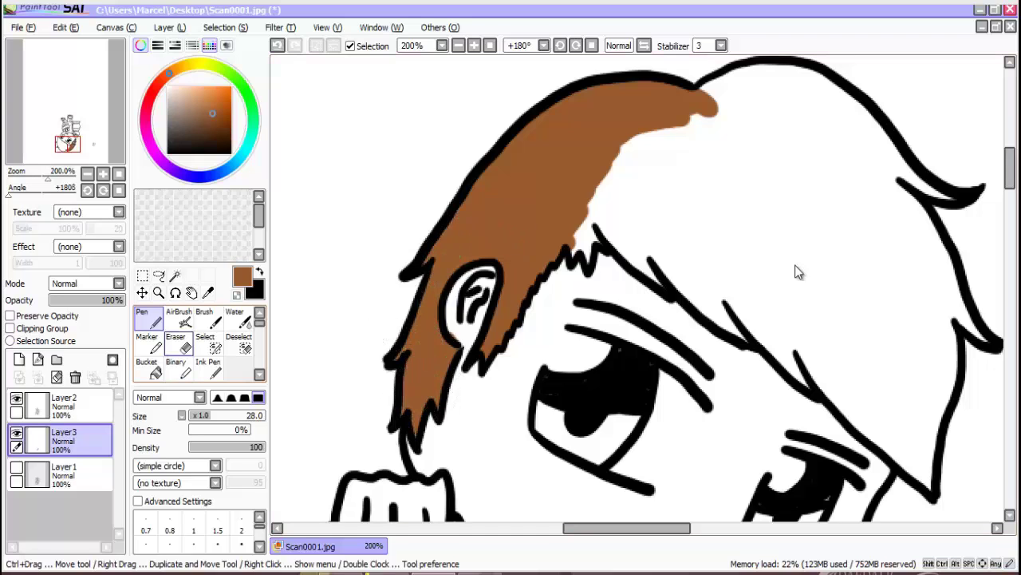
Fill the rest of the hair with brown up to the fringe and outer tips, using a size 28 pen.
key("e")
key("n")
mouse_move(562, 259)
left_mouse_down()
mouse_move(598, 232)
mouse_move(687, 281)
mouse_move(709, 266)
mouse_move(662, 208)
mouse_move(786, 209)
mouse_move(794, 310)
mouse_move(725, 289)
left_mouse_up()
key("Right")
key("Right")
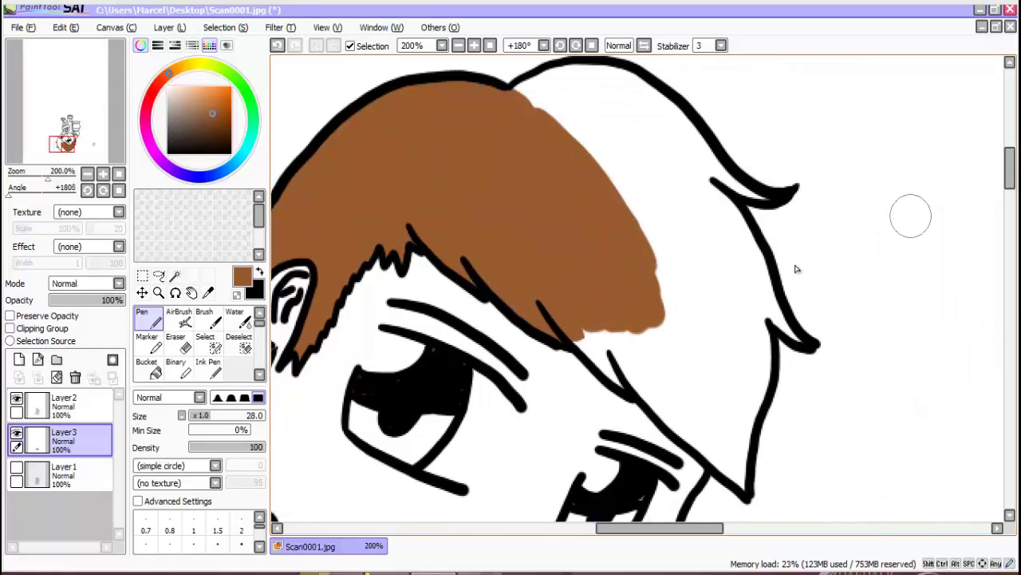
mouse_move(533, 87)
left_mouse_down()
mouse_move(593, 78)
mouse_move(720, 149)
mouse_move(762, 196)
mouse_move(750, 276)
mouse_move(794, 331)
mouse_move(768, 319)
mouse_move(743, 478)
mouse_move(617, 344)
mouse_move(626, 383)
mouse_move(710, 431)
mouse_move(742, 367)
mouse_move(681, 351)
mouse_move(678, 171)
mouse_move(571, 103)
mouse_move(523, 95)
left_mouse_up()
left_click(87, 191)
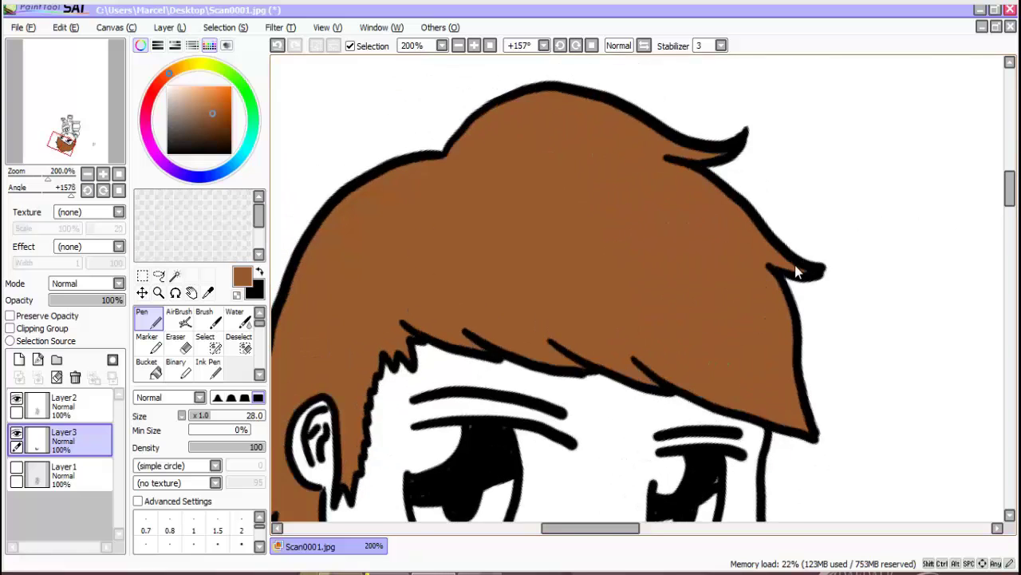
Add another new layer and place it beneath the hair colour layer.
left_click_drag(62, 143, 64, 138)
left_click(66, 406)
left_click(259, 272)
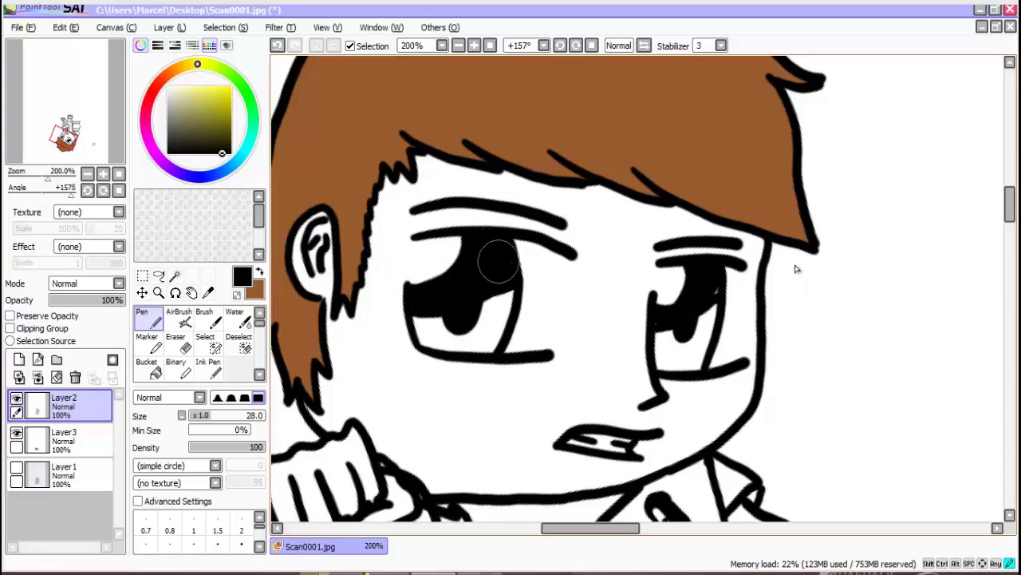
left_click(72, 441)
left_click(19, 359)
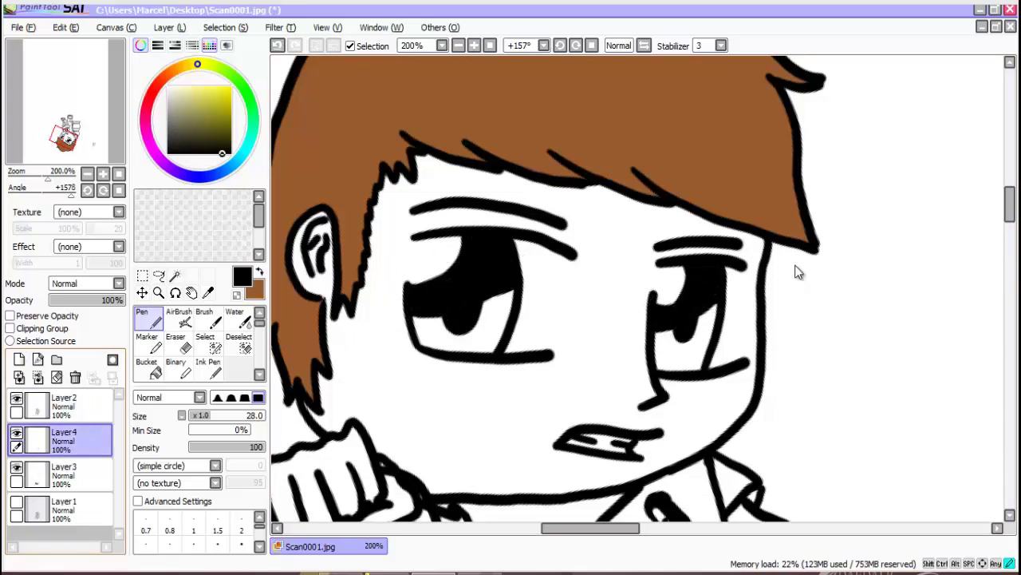
left_click_drag(72, 441, 71, 480)
Mix a pale peach skin colour, trying it out on the cheek near the ear.
left_click(260, 272)
mouse_move(168, 73)
left_mouse_down()
mouse_move(186, 66)
mouse_move(177, 69)
mouse_move(196, 93)
left_mouse_up()
left_click_drag(388, 355, 391, 407)
left_click_drag(196, 93, 185, 93)
left_click_drag(375, 347, 385, 397)
left_click_drag(186, 94, 186, 86)
Paint the ear and the whole face with the peach skin colour.
mouse_move(360, 345)
left_mouse_down()
mouse_move(401, 404)
mouse_move(333, 314)
mouse_move(316, 272)
left_mouse_up()
mouse_move(375, 261)
left_mouse_down()
mouse_move(395, 304)
mouse_move(414, 232)
mouse_move(383, 258)
mouse_move(397, 217)
mouse_move(453, 216)
mouse_move(582, 251)
left_mouse_up()
mouse_move(548, 354)
left_mouse_down()
mouse_move(591, 264)
mouse_move(545, 383)
mouse_move(478, 394)
mouse_move(438, 374)
left_mouse_up()
mouse_move(351, 399)
left_mouse_down()
mouse_move(402, 448)
mouse_move(457, 477)
mouse_move(585, 477)
mouse_move(422, 415)
mouse_move(478, 391)
mouse_move(554, 434)
mouse_move(658, 417)
mouse_move(514, 404)
mouse_move(592, 359)
mouse_move(641, 383)
mouse_move(649, 289)
mouse_move(619, 307)
mouse_move(541, 210)
mouse_move(477, 180)
mouse_move(424, 190)
mouse_move(608, 211)
mouse_move(690, 242)
mouse_move(731, 237)
mouse_move(749, 259)
mouse_move(748, 335)
mouse_move(758, 323)
mouse_move(669, 393)
mouse_move(710, 382)
mouse_move(745, 391)
mouse_move(725, 416)
mouse_move(662, 451)
mouse_move(704, 431)
mouse_move(669, 405)
mouse_move(659, 449)
mouse_move(660, 397)
left_mouse_up()
Erase the skin colour from the whites of the eyes with a size 16 eraser.
left_click(175, 343)
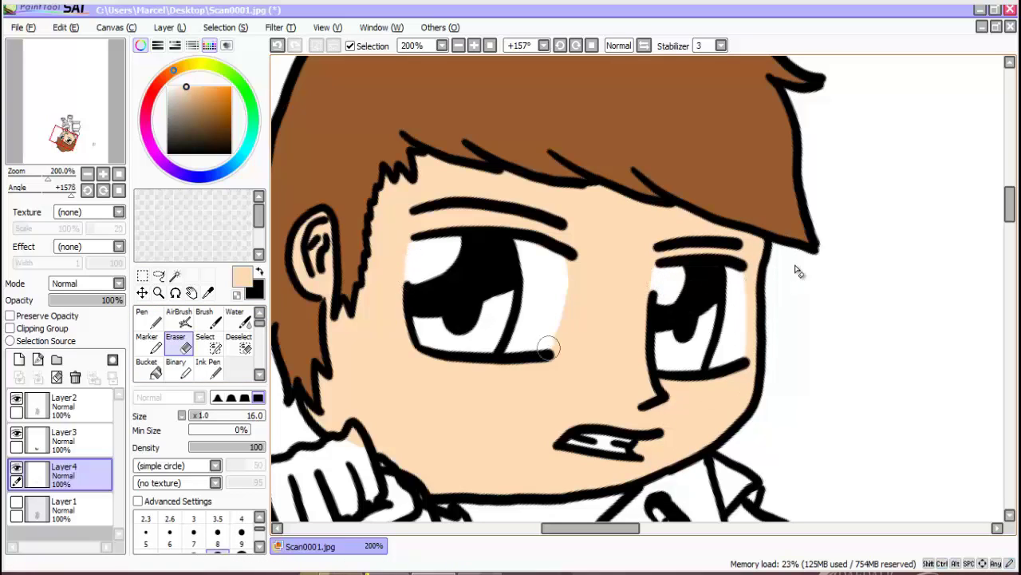
left_click_drag(548, 348, 565, 261)
key("ctrl+z")
key("ctrl+y")
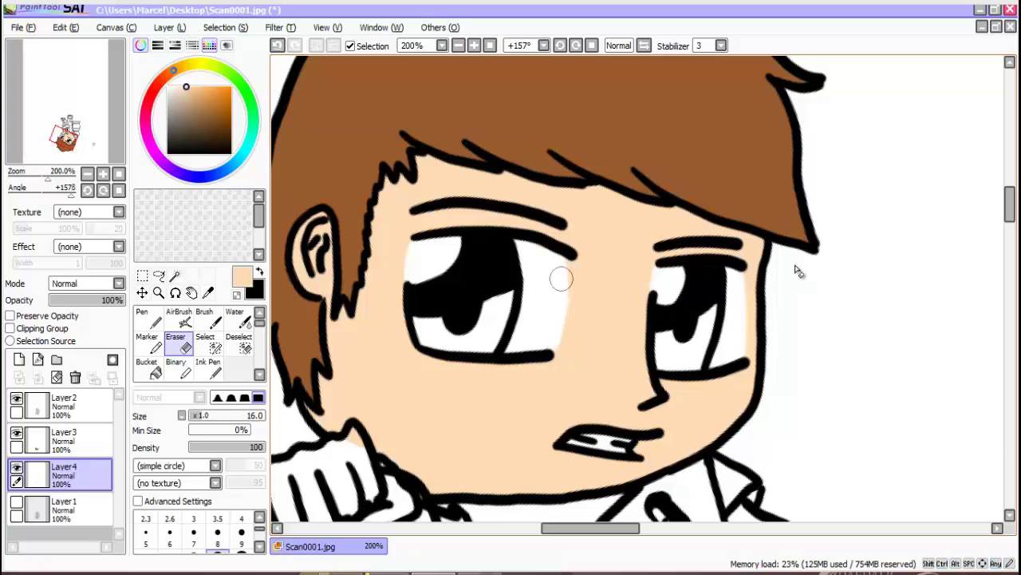
Paint the raised hand and forearm and the arm hugging the toy peach with the size 28 pen.
scroll(795, 271, "down", 6)
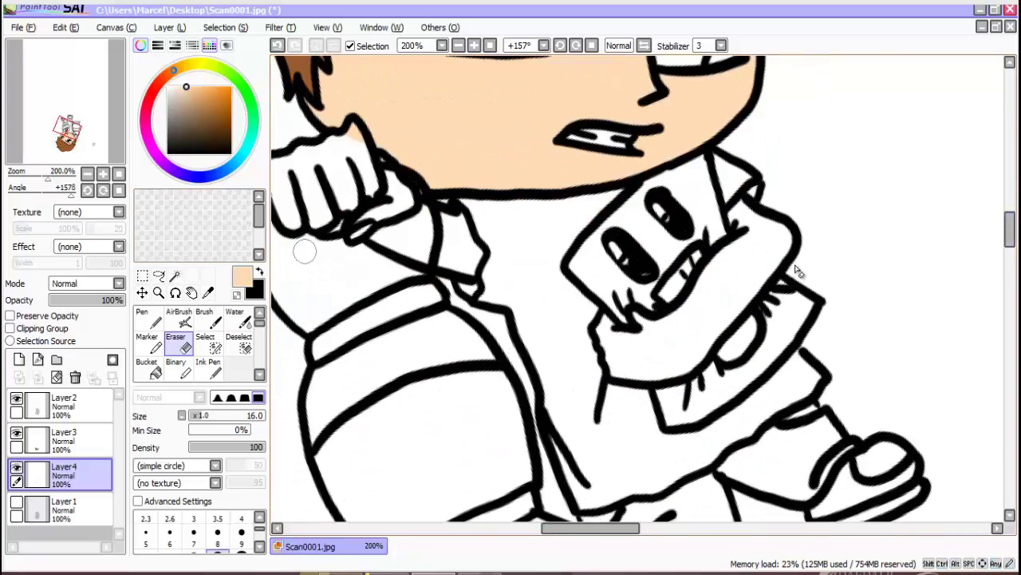
key("n")
left_click_drag(590, 528, 573, 527)
mouse_move(406, 171)
left_mouse_down()
mouse_move(417, 219)
mouse_move(398, 165)
mouse_move(434, 158)
mouse_move(475, 167)
mouse_move(490, 184)
mouse_move(453, 167)
mouse_move(447, 210)
mouse_move(492, 214)
mouse_move(512, 169)
mouse_move(540, 199)
mouse_move(526, 243)
mouse_move(568, 248)
mouse_move(589, 226)
mouse_move(598, 250)
mouse_move(550, 267)
left_mouse_up()
scroll(550, 267, "right", 5)
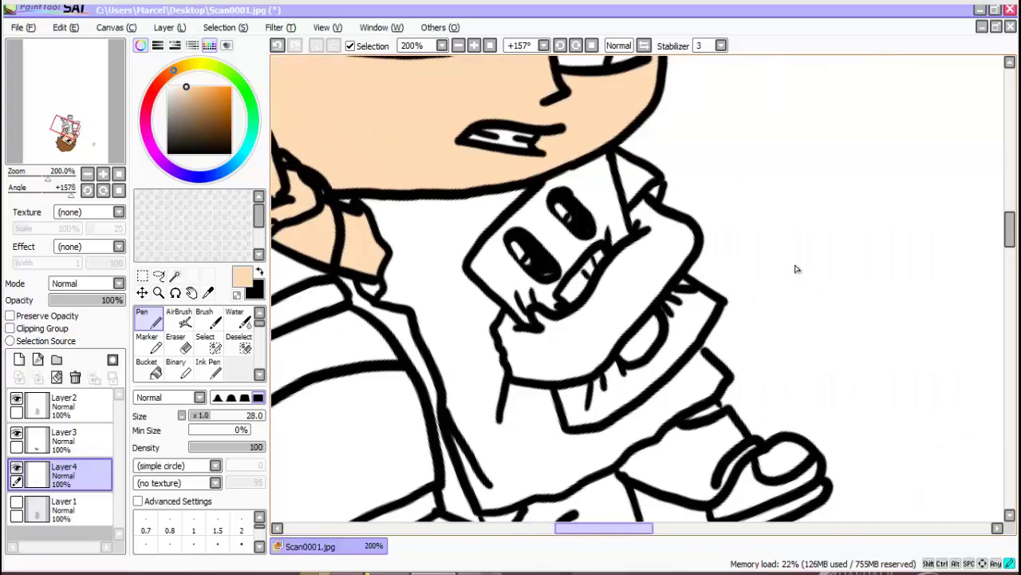
mouse_move(639, 211)
left_mouse_down()
mouse_move(673, 235)
mouse_move(675, 264)
mouse_move(670, 226)
mouse_move(641, 294)
mouse_move(626, 273)
mouse_move(604, 309)
mouse_move(655, 289)
mouse_move(564, 368)
mouse_move(525, 368)
mouse_move(509, 335)
mouse_move(542, 362)
mouse_move(564, 328)
mouse_move(568, 391)
left_mouse_up()
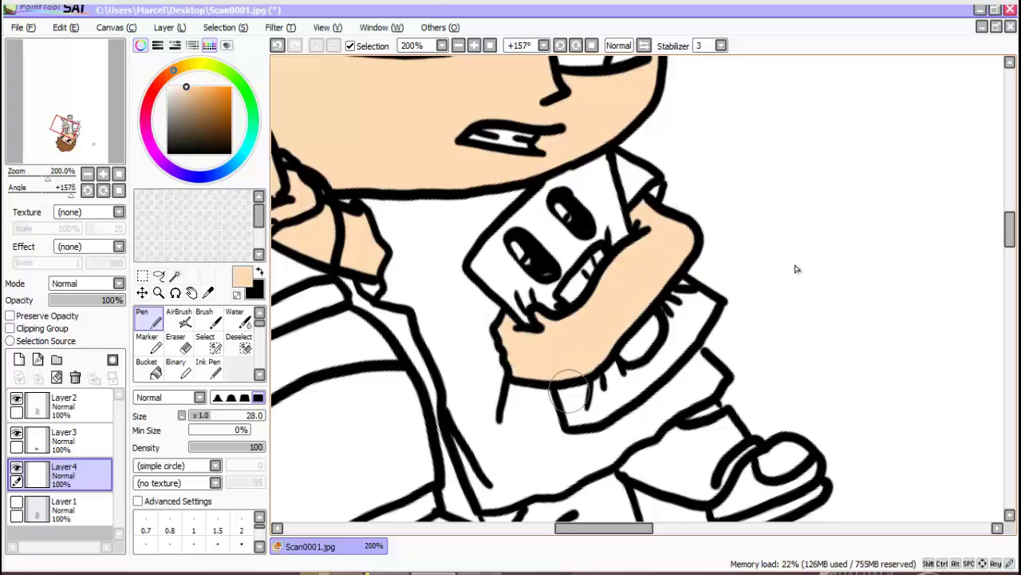
Add a new layer directly above the skin-colour layer.
key("End")
key("Delete")
key("Delete")
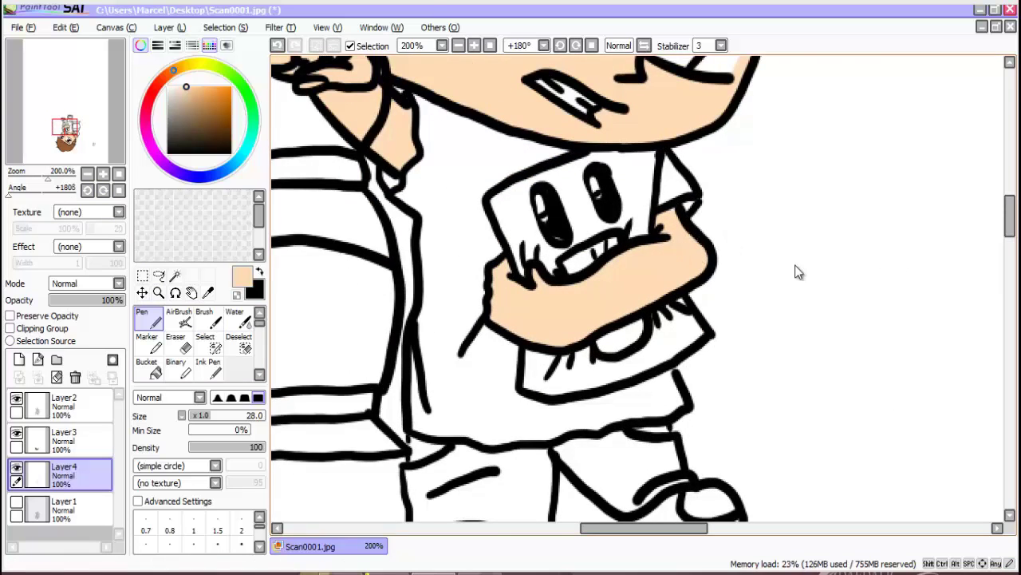
key("Up")
key("Up")
key("Up")
key("Up")
key("Up")
key("Down")
key("Down")
key("Down")
key("Down")
key("Down")
key("Down")
key("Down")
key("Up")
key("Up")
key("Up")
key("Up")
key("Up")
key("ctrl+shift+n")
key("space")
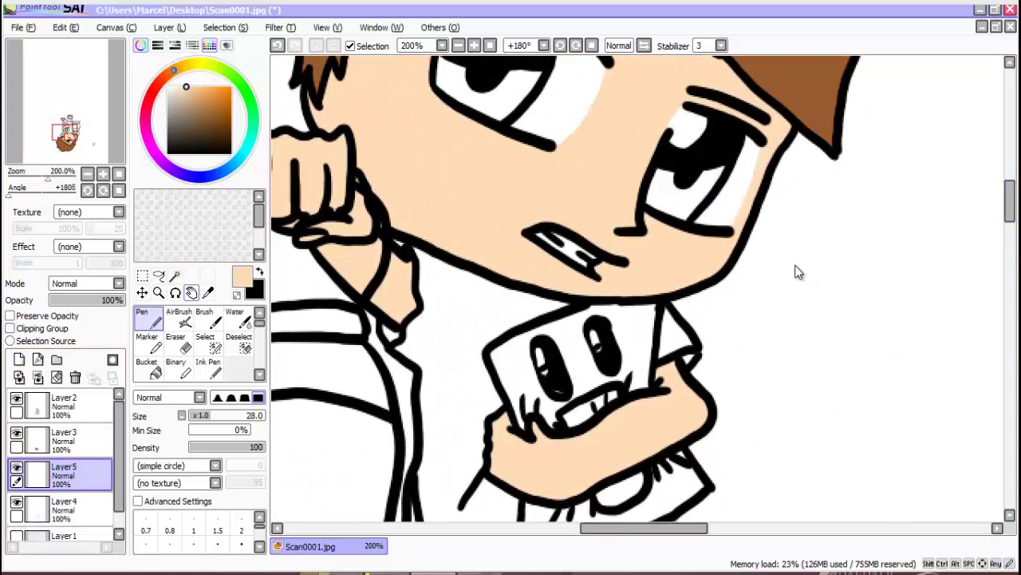
Mix a bright orange paint colour, trying muted red and crimson tones before it.
left_click(198, 111)
mouse_move(237, 159)
left_mouse_down()
mouse_move(229, 165)
mouse_move(146, 114)
left_mouse_up()
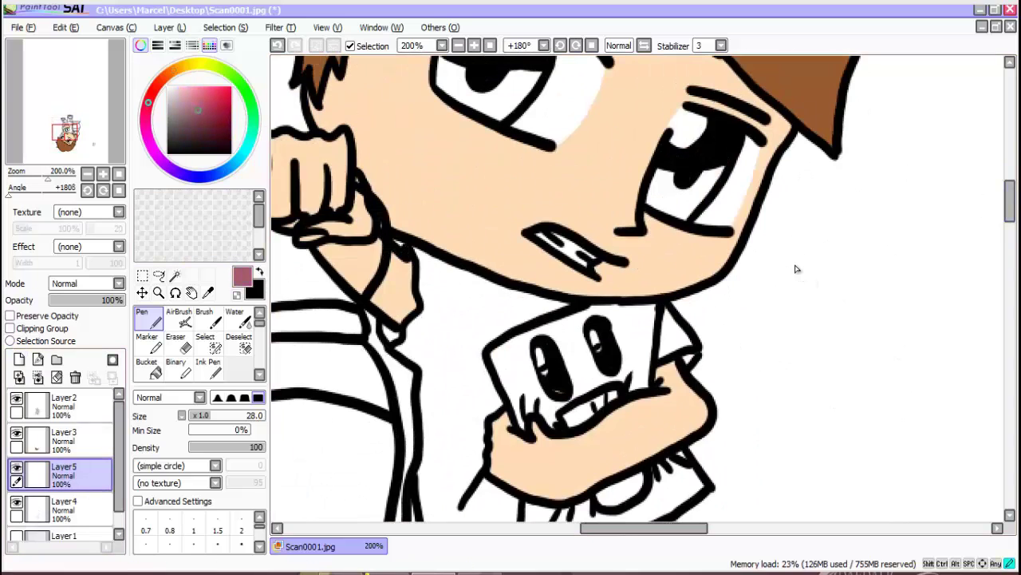
left_click(175, 70)
left_click(227, 91)
left_click(147, 105)
left_click(228, 102)
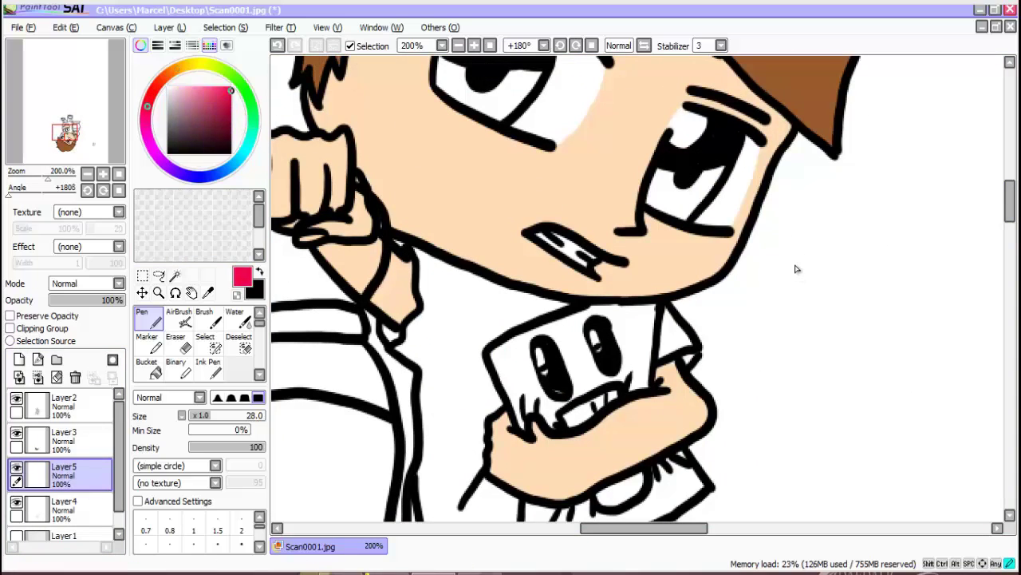
left_click(175, 69)
left_click(212, 94)
Paint the upper and lower bands of the barrel under the raised hand orange, with lighter orange along the edge away from the character.
key("Down")
key("Down")
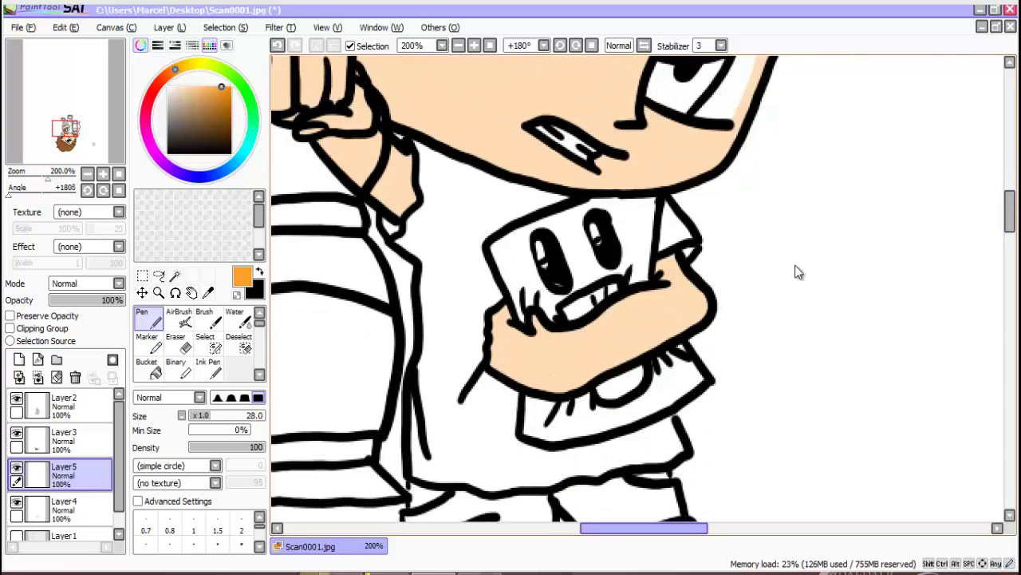
key("Left")
key("Left")
key("Left")
key("Left")
mouse_move(445, 257)
left_mouse_down()
mouse_move(416, 293)
mouse_move(483, 273)
mouse_move(598, 297)
mouse_move(574, 251)
mouse_move(514, 248)
mouse_move(429, 282)
mouse_move(441, 241)
mouse_move(468, 215)
mouse_move(579, 214)
left_mouse_up()
left_click_drag(423, 453, 581, 451)
mouse_move(411, 496)
left_mouse_down()
mouse_move(593, 482)
mouse_move(423, 478)
left_mouse_up()
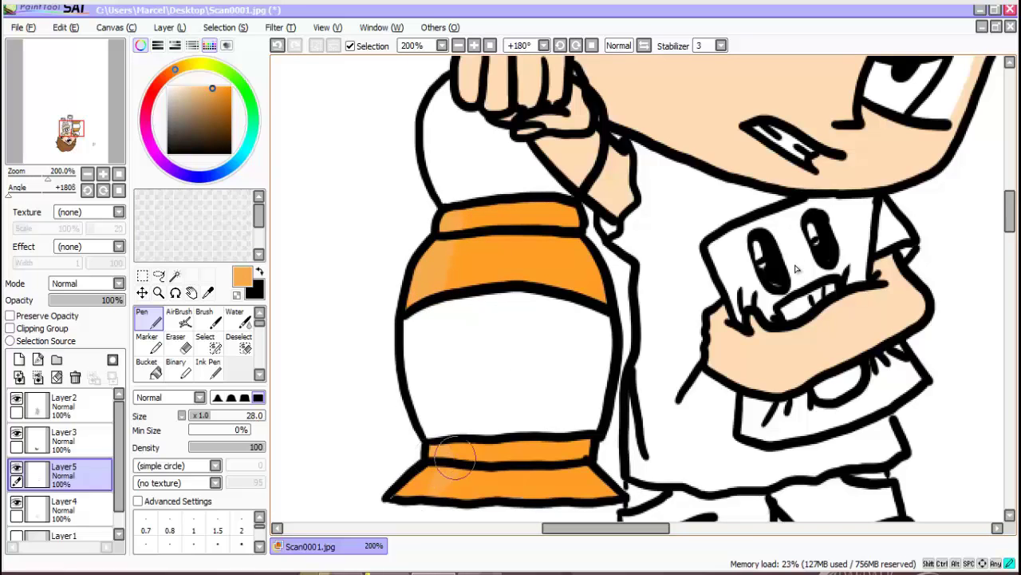
left_click_drag(456, 458, 410, 492)
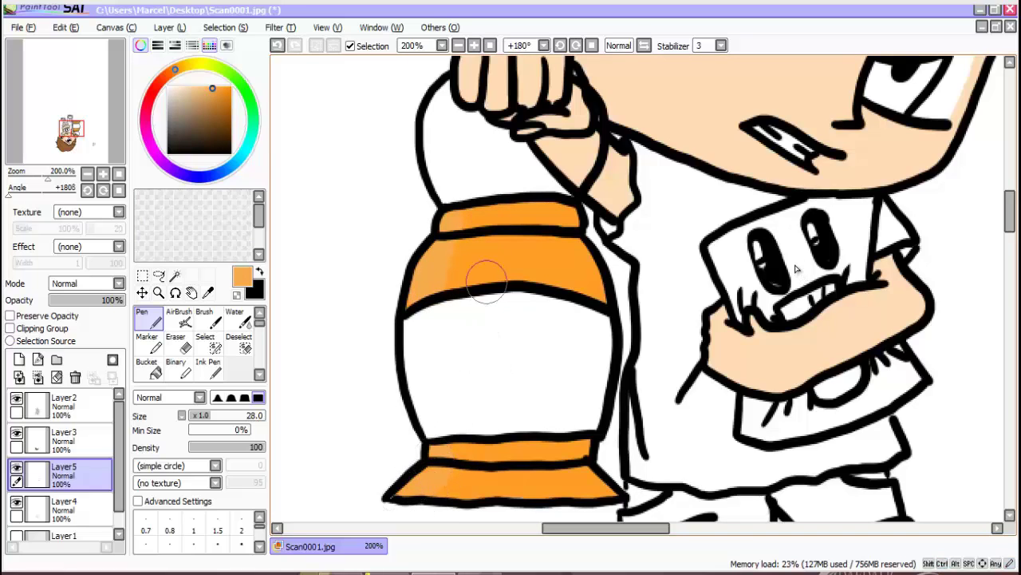
Shade the barrel bands dark orange on the character's side and add off-white highlight streaks near the opposite edge.
mouse_move(559, 209)
left_mouse_down()
mouse_move(560, 260)
mouse_move(572, 252)
mouse_move(597, 299)
mouse_move(572, 253)
left_mouse_up()
mouse_move(567, 451)
left_mouse_down()
mouse_move(578, 494)
mouse_move(604, 489)
left_mouse_up()
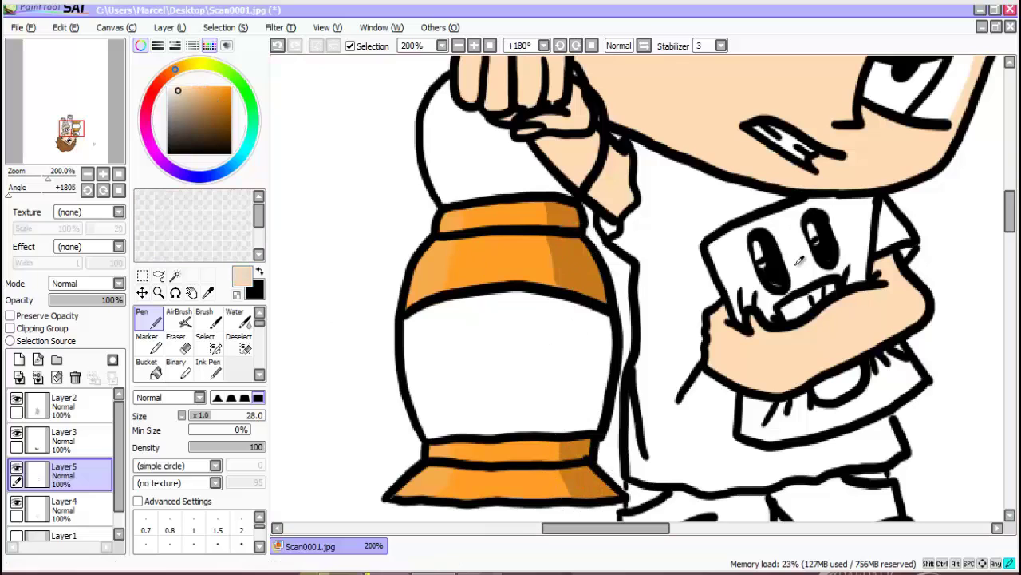
left_click_drag(446, 286, 455, 250)
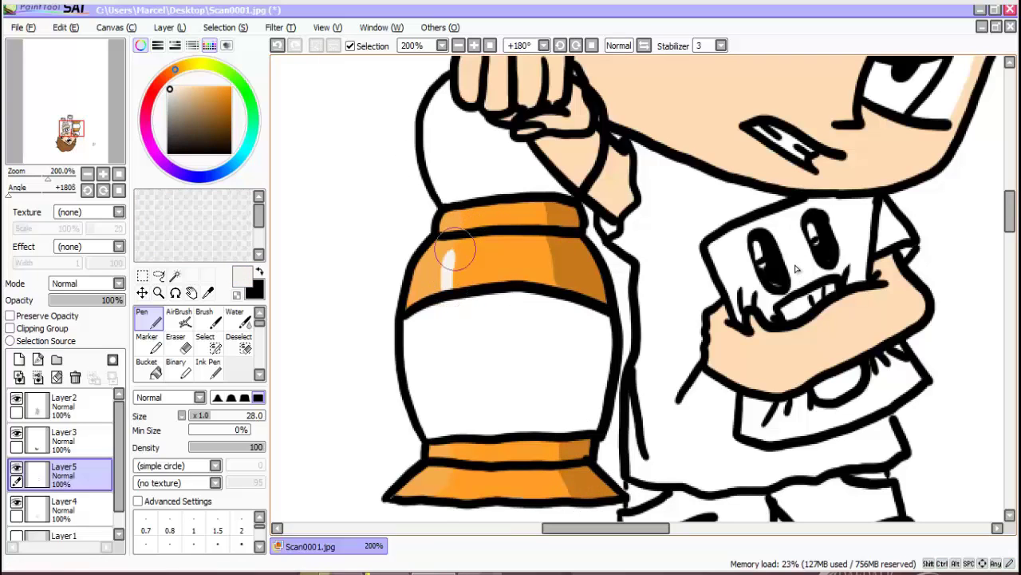
left_click_drag(453, 441, 449, 454)
left_click_drag(441, 475, 433, 492)
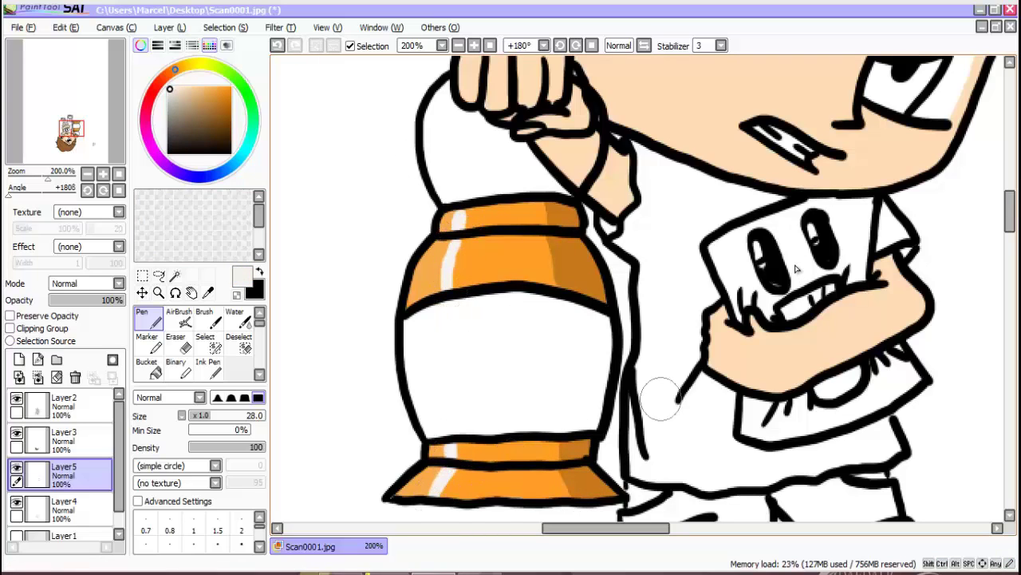
Paint orange over parts of the off-white streaks to break up and shorten the highlights on the barrel bands.
left_click(452, 262, "alt")
left_click_drag(449, 261, 431, 271)
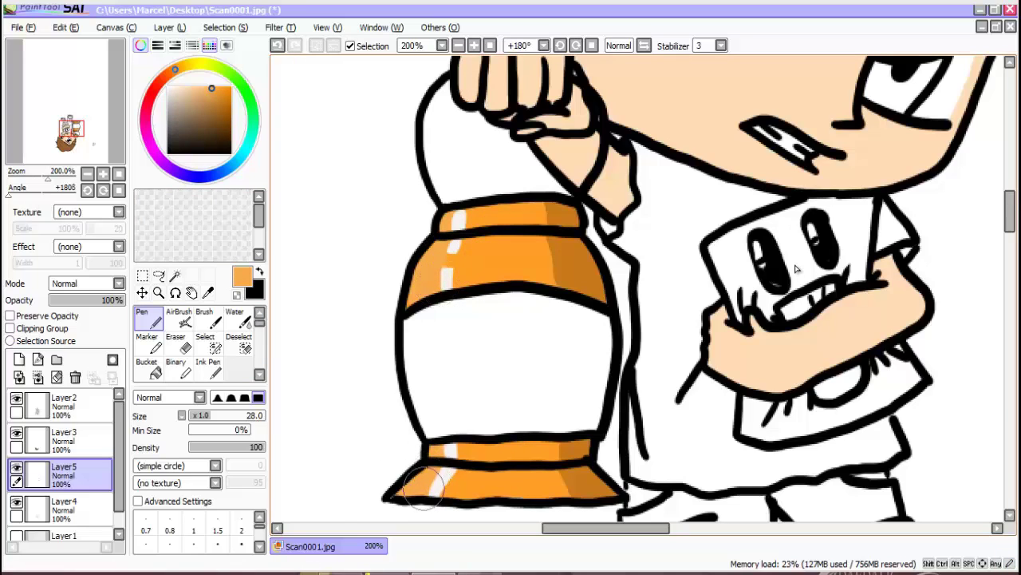
right_click(451, 485)
left_click_drag(450, 488, 438, 487)
right_click(388, 469)
right_click(422, 486)
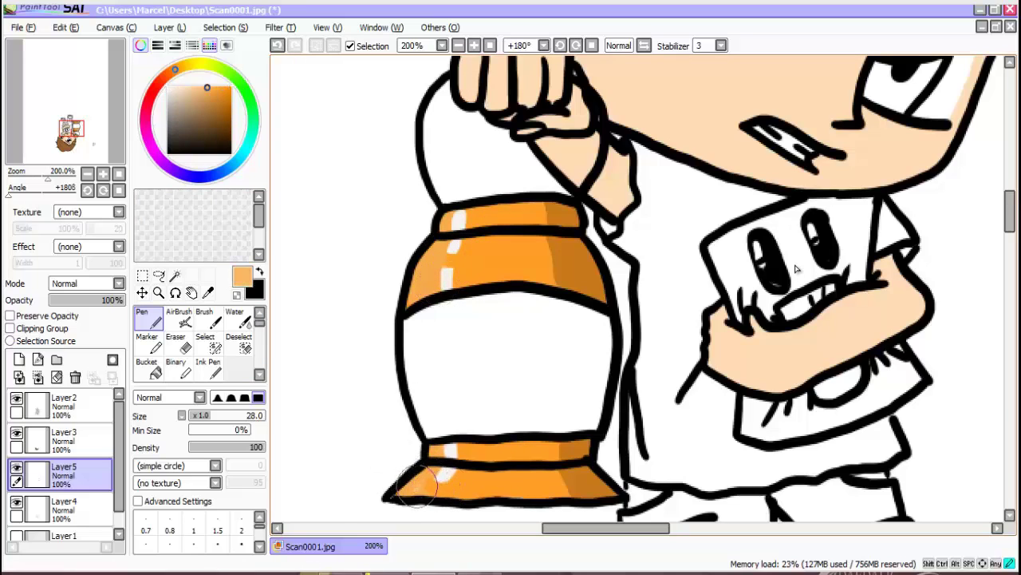
left_click(442, 477, "alt")
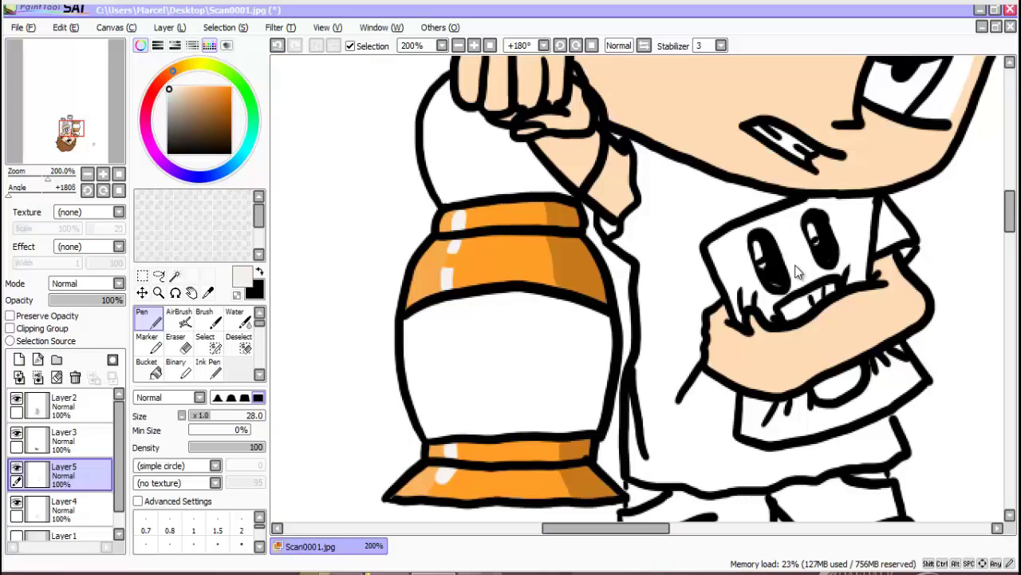
Add another new layer and place it directly below the barrel's orange layer.
left_click_drag(606, 528, 637, 527)
left_click(20, 359)
left_click_drag(68, 475, 68, 514)
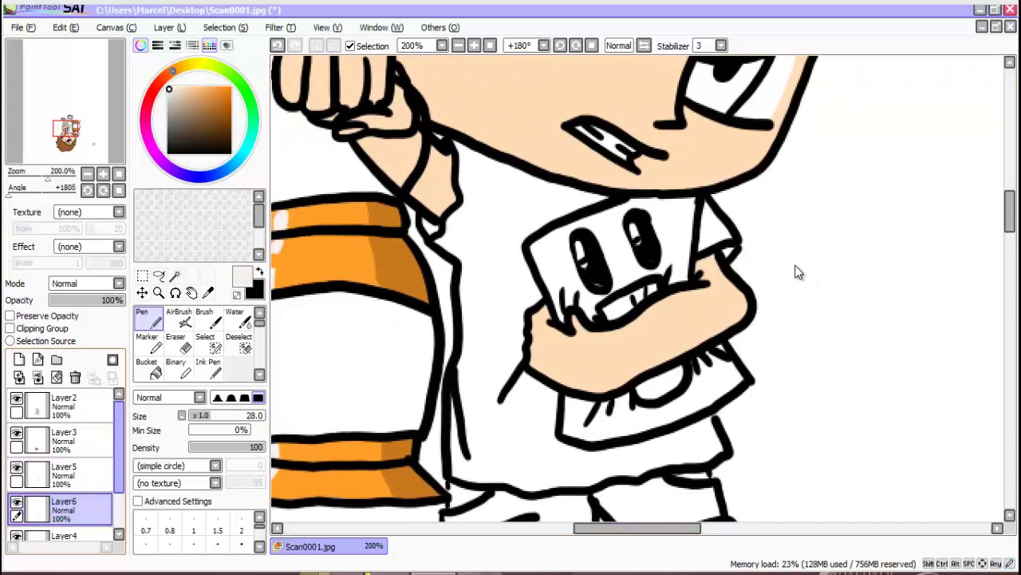
Fill the toy above and below the hugging arm with light pink and erase the pink that spills over the arm.
right_click(796, 266)
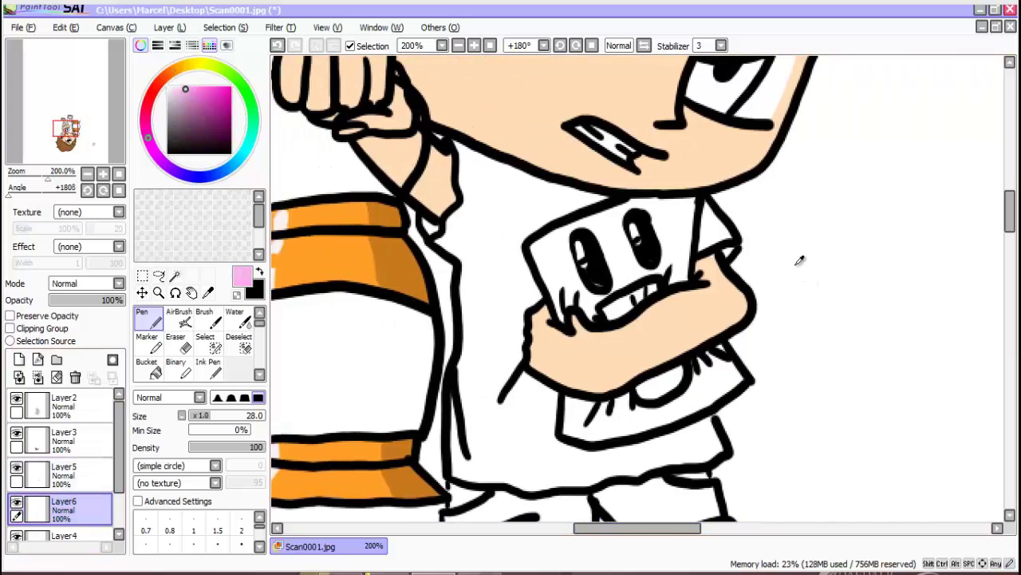
mouse_move(533, 254)
left_mouse_down()
mouse_move(590, 222)
mouse_move(669, 204)
mouse_move(679, 275)
mouse_move(605, 299)
mouse_move(558, 296)
mouse_move(555, 278)
mouse_move(589, 283)
mouse_move(634, 225)
mouse_move(648, 233)
mouse_move(656, 287)
left_mouse_up()
key("e")
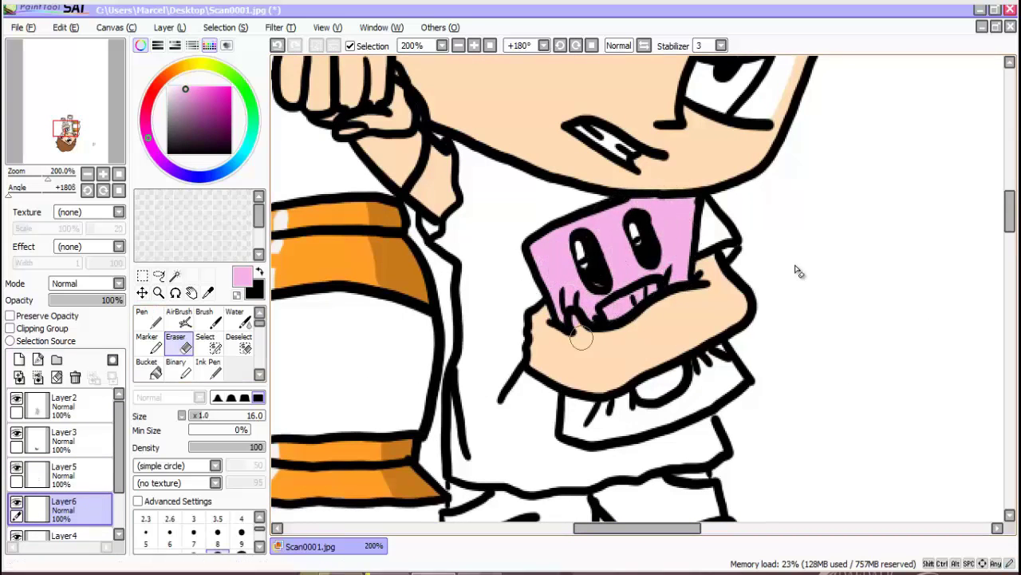
key("n")
mouse_move(558, 399)
left_mouse_down()
mouse_move(604, 426)
mouse_move(639, 418)
mouse_move(723, 387)
mouse_move(727, 353)
mouse_move(580, 404)
mouse_move(648, 402)
mouse_move(717, 369)
left_mouse_up()
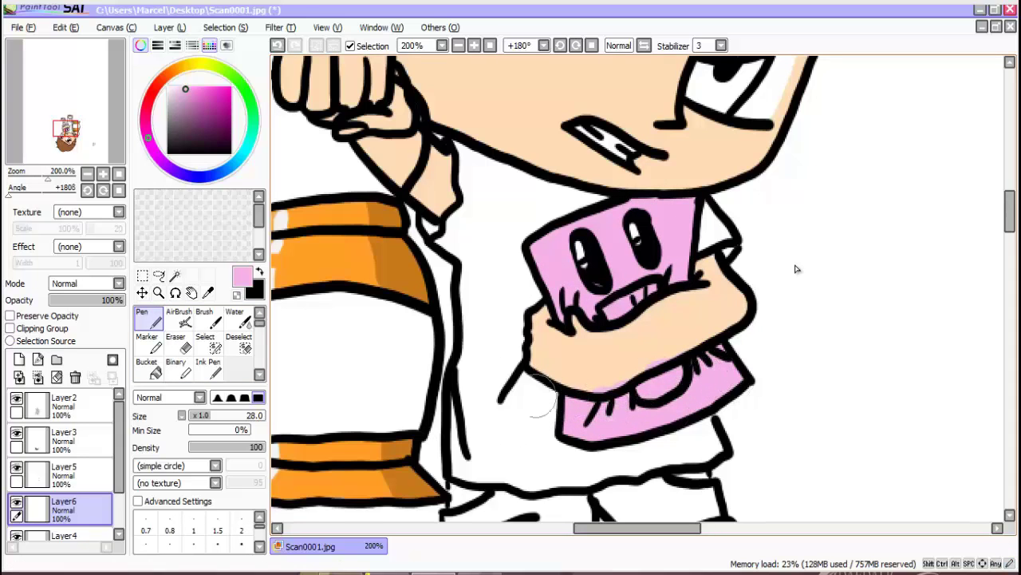
key("e")
left_click(84, 405)
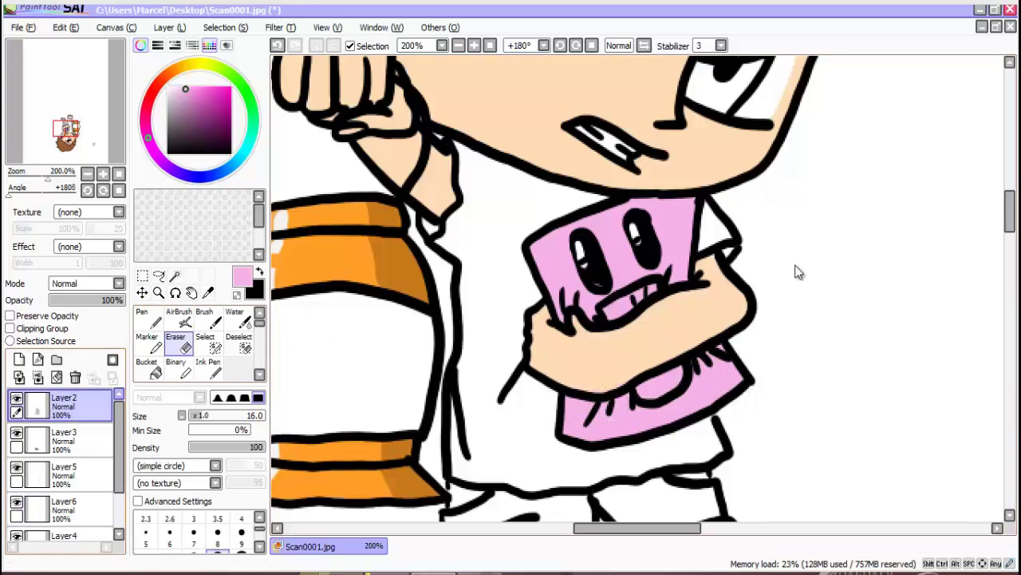
key("x")
key("n")
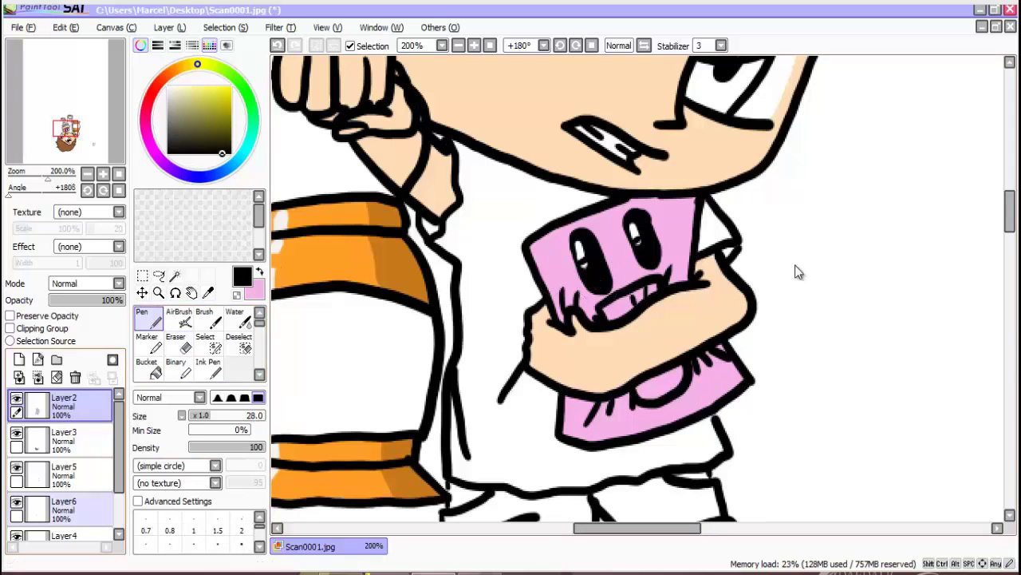
left_click(80, 508)
key("x")
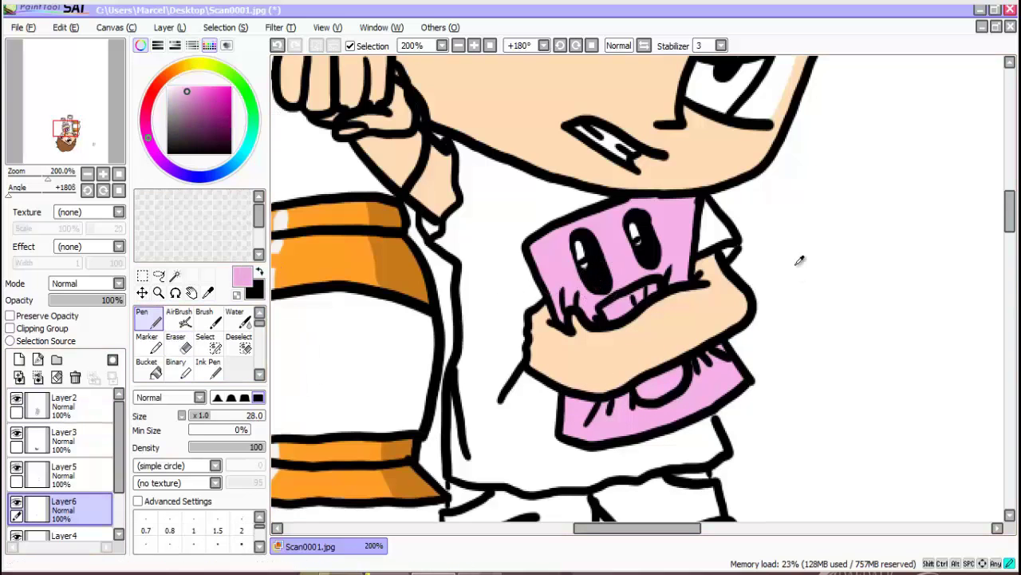
Paint most of the toy a deeper pink, leaving and reshaping a light pink area along the edge facing the barrel.
mouse_move(638, 281)
left_mouse_down()
mouse_move(595, 301)
mouse_move(569, 230)
mouse_move(627, 209)
mouse_move(693, 205)
mouse_move(681, 270)
mouse_move(613, 304)
mouse_move(597, 245)
mouse_move(668, 243)
left_mouse_up()
mouse_move(621, 369)
left_mouse_down()
mouse_move(583, 428)
mouse_move(601, 433)
mouse_move(620, 397)
mouse_move(629, 425)
mouse_move(649, 386)
mouse_move(674, 404)
mouse_move(733, 382)
mouse_move(721, 354)
mouse_move(712, 376)
mouse_move(662, 383)
mouse_move(657, 342)
left_mouse_up()
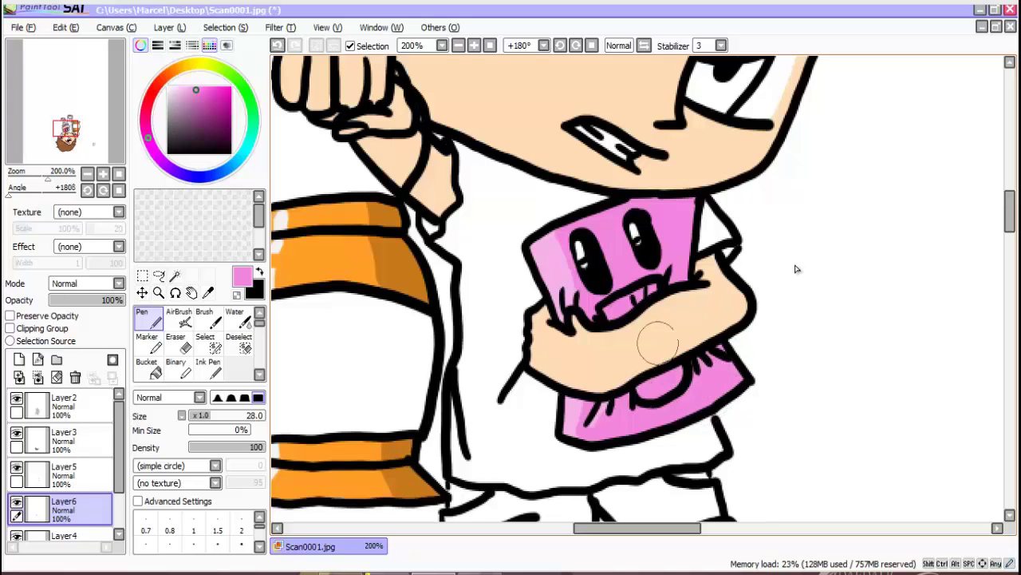
mouse_move(571, 303)
left_mouse_down()
mouse_move(567, 269)
mouse_move(577, 296)
left_mouse_up()
key("ctrl+z")
key("ctrl+z")
key("ctrl+z")
left_click_drag(568, 251, 565, 243)
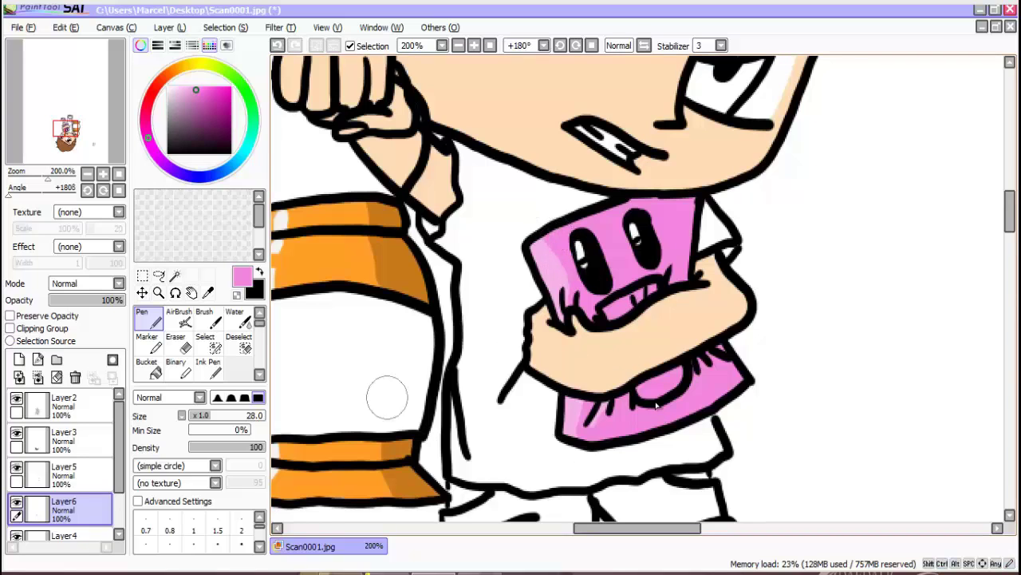
Shade the toy's edge farthest from the barrel with dark purplish pink, both above and below the arm.
left_click(659, 397, "alt")
mouse_move(652, 201)
left_mouse_down()
mouse_move(674, 271)
mouse_move(688, 196)
left_mouse_up()
left_click_drag(699, 361, 729, 373)
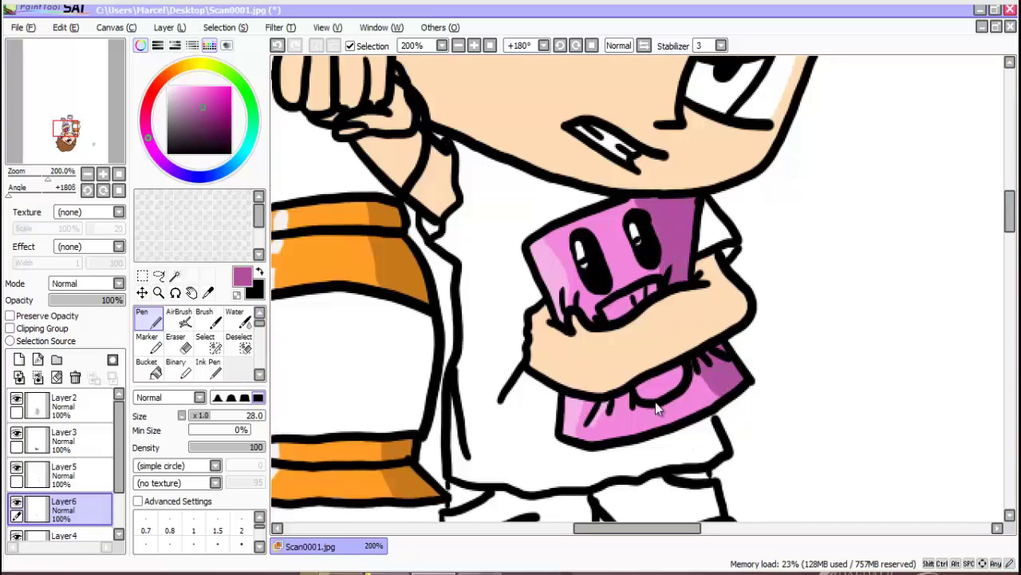
Paint a purplish-pink shadow on the toy just beneath the hugging arm, reworking its end nearest the barrel.
mouse_move(684, 367)
left_mouse_down()
mouse_move(596, 401)
mouse_move(650, 387)
mouse_move(625, 424)
mouse_move(615, 395)
mouse_move(638, 391)
mouse_move(585, 407)
left_mouse_up()
key("ctrl+z")
right_click(594, 410)
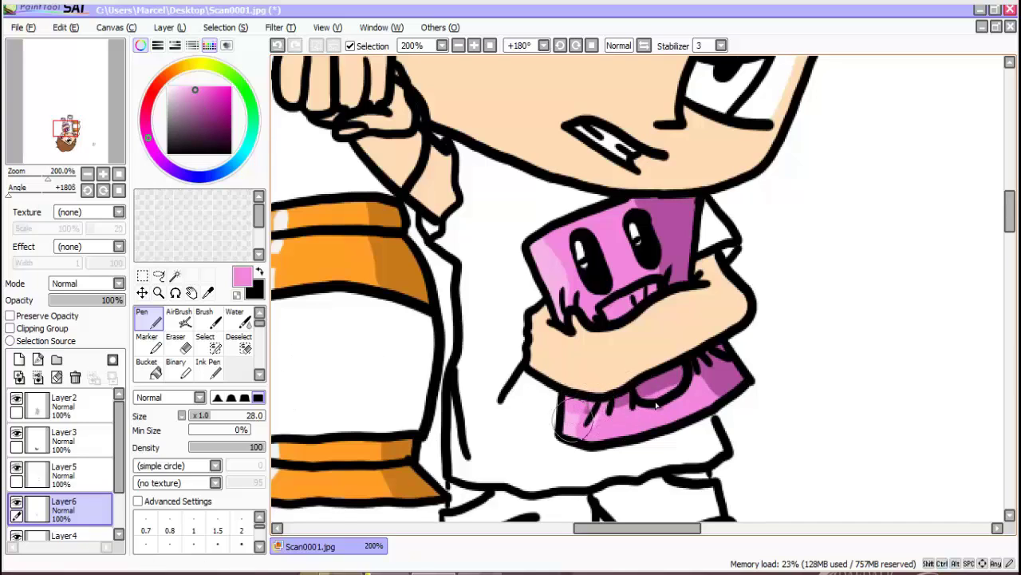
right_click(608, 403)
left_click(586, 408)
key("ctrl+z")
left_click(614, 402, "alt")
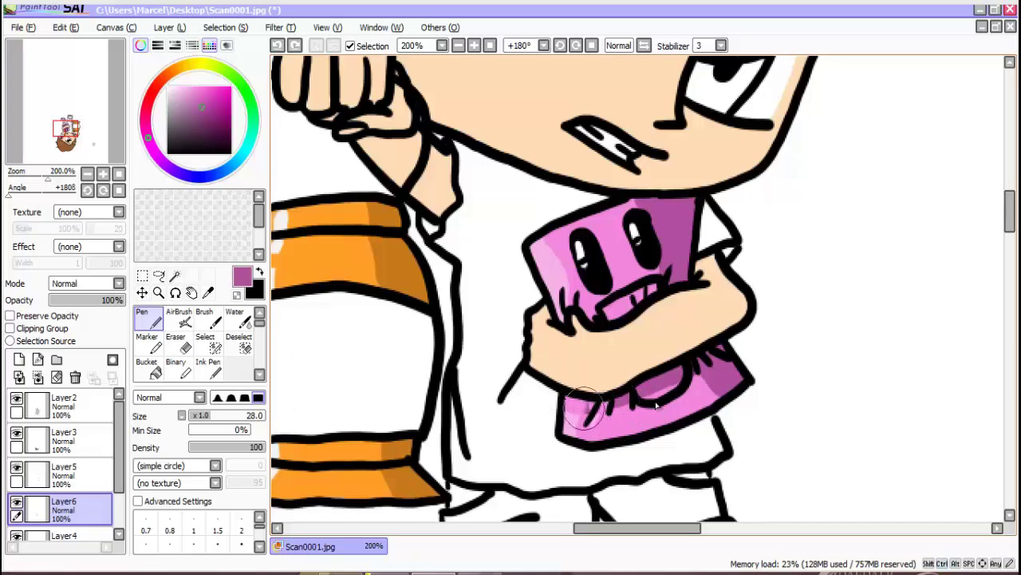
left_click_drag(596, 407, 587, 421)
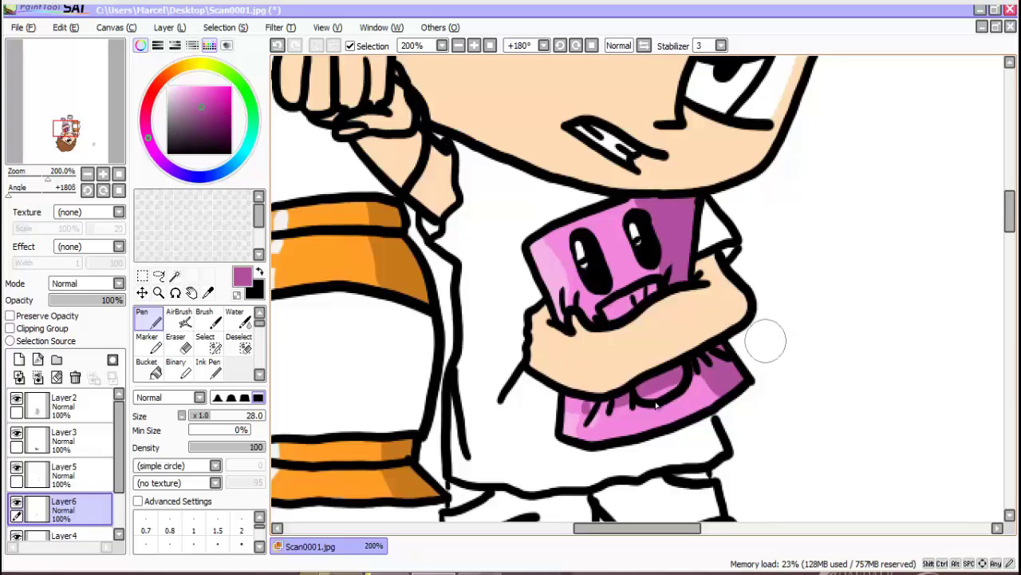
Paint the toy's mouth and the rounded shape below the arm bright red and shade both with dark red.
left_click(150, 96)
left_click_drag(613, 305, 645, 288)
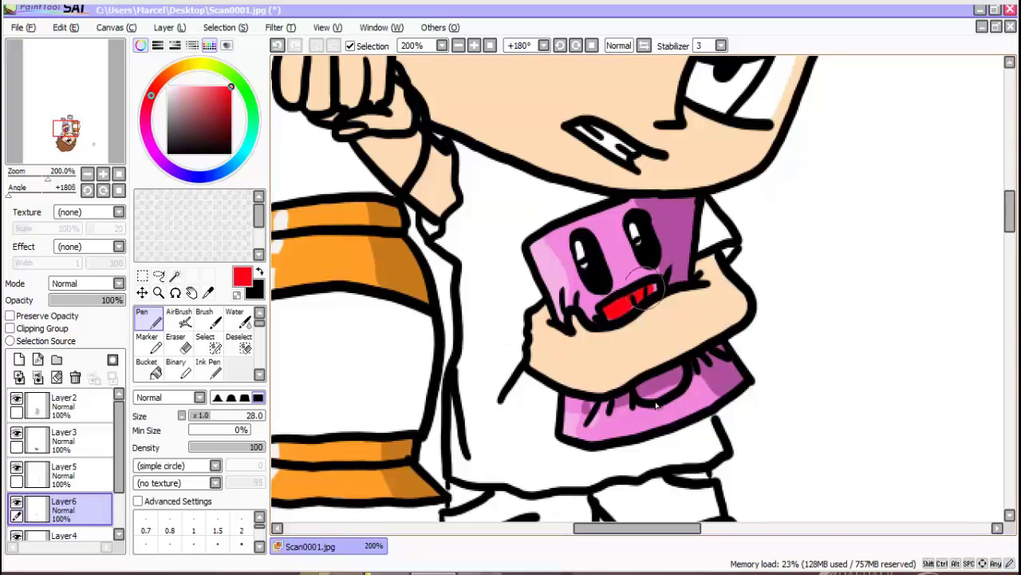
left_click_drag(647, 380, 672, 372)
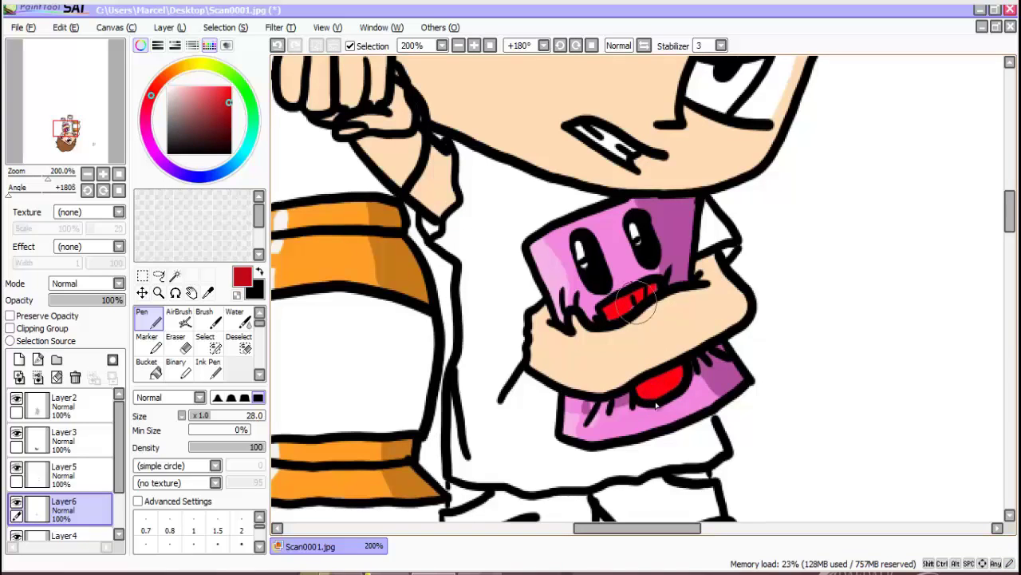
left_click_drag(638, 297, 628, 293)
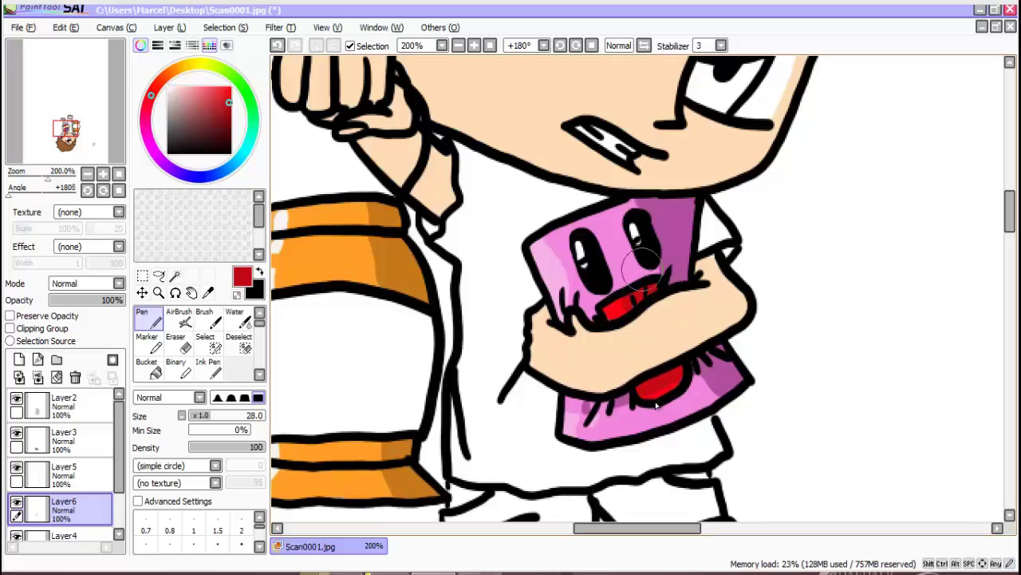
left_click(648, 226, "alt")
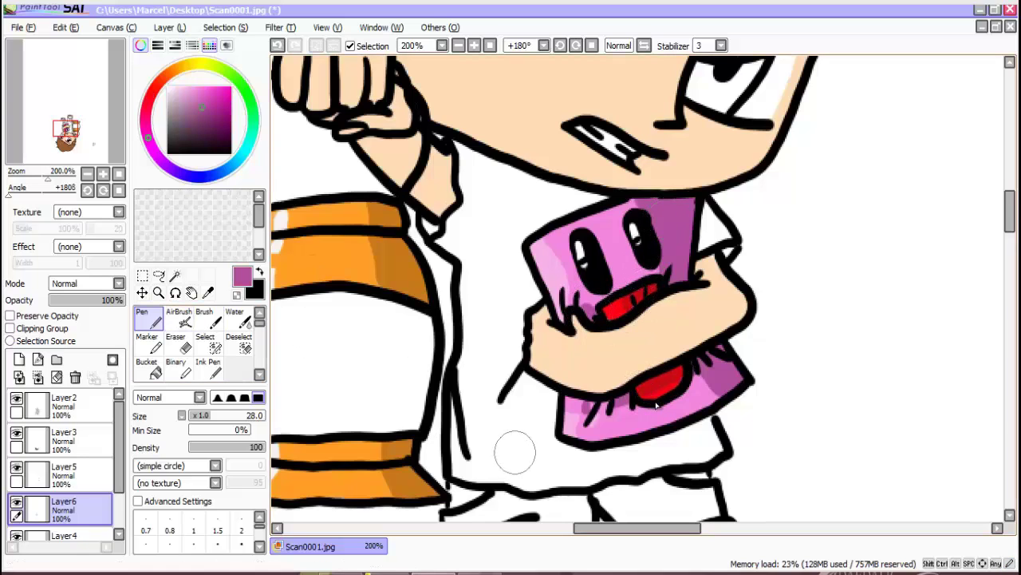
Add a new layer above the toy's colour layer, paint both trouser legs bright blue on it and erase the overspill.
left_click(19, 359)
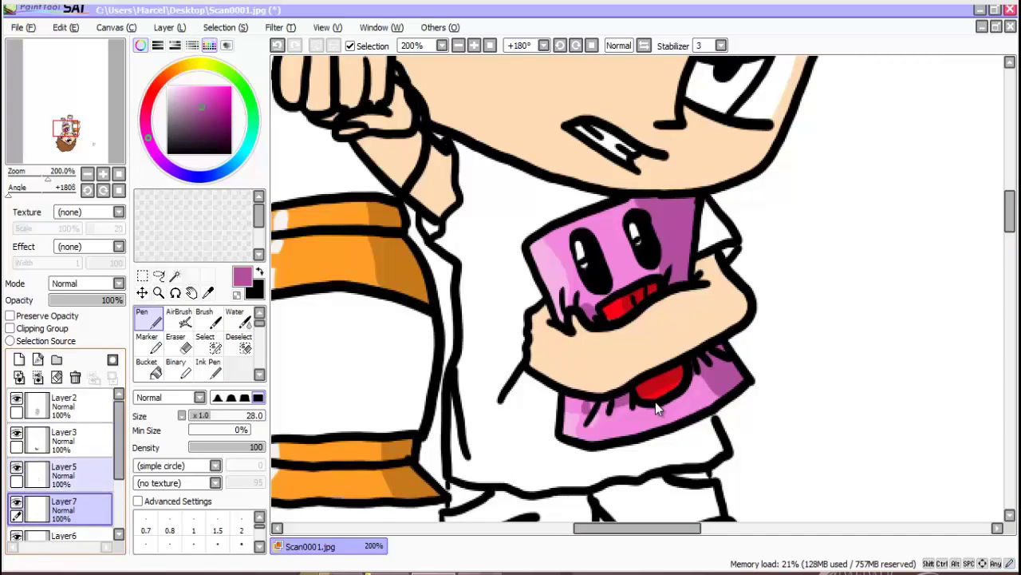
scroll(655, 403, "down", 5)
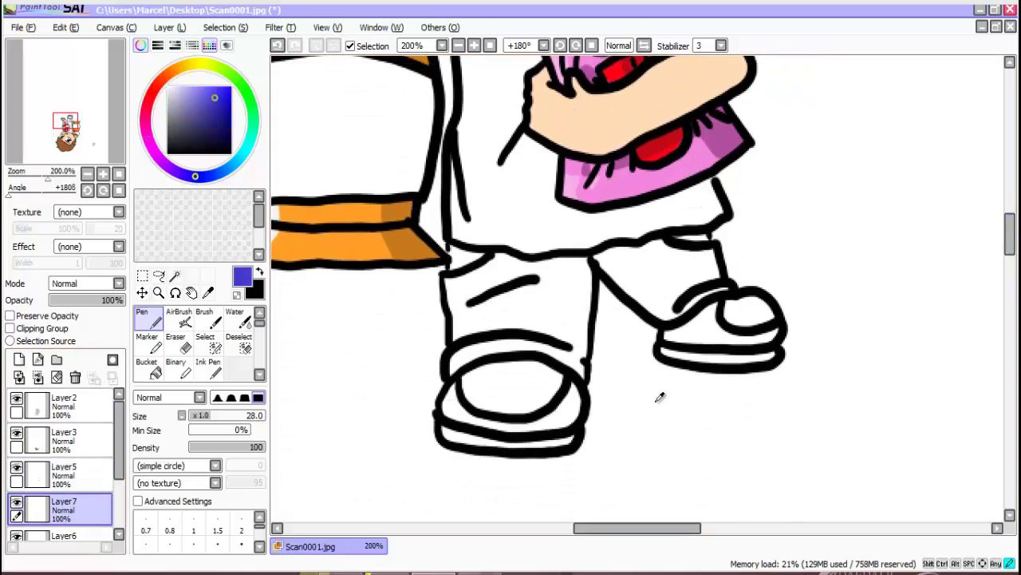
mouse_move(458, 287)
left_mouse_down()
mouse_move(542, 257)
mouse_move(586, 343)
mouse_move(454, 367)
mouse_move(461, 292)
mouse_move(559, 307)
mouse_move(631, 290)
mouse_move(646, 251)
mouse_move(718, 257)
mouse_move(662, 315)
mouse_move(687, 271)
mouse_move(463, 260)
left_mouse_up()
key("e")
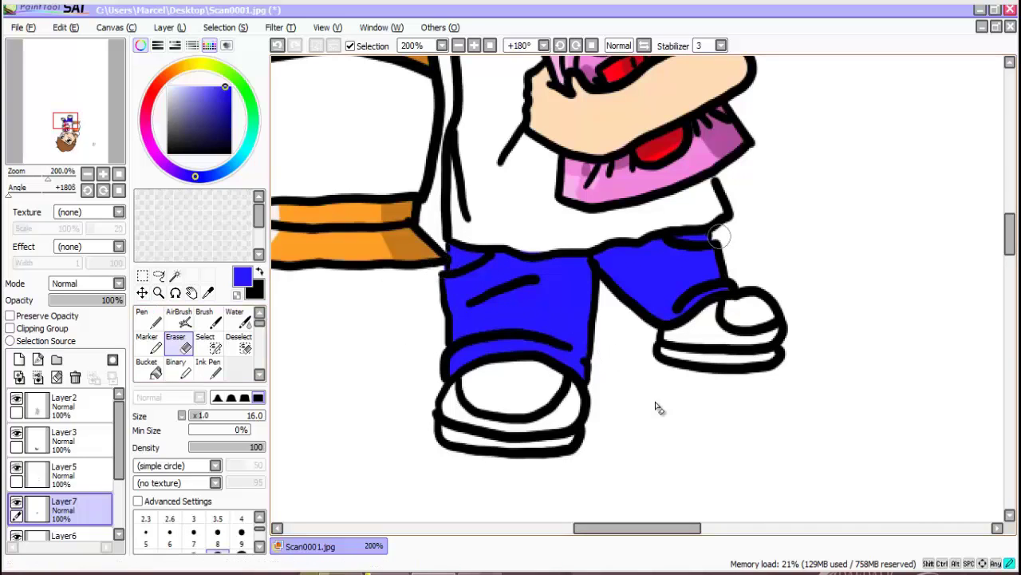
Shade the inner side of the trouser leg nearest the barrel and the whole far leg with dark blue, keeping the near leg's outer side bright.
key("n")
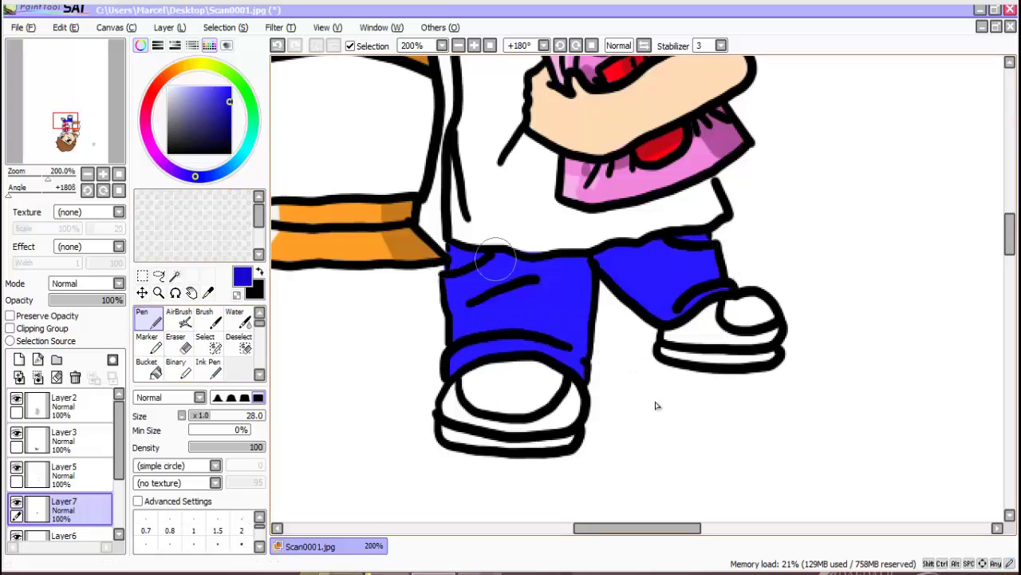
left_click_drag(457, 252, 469, 254)
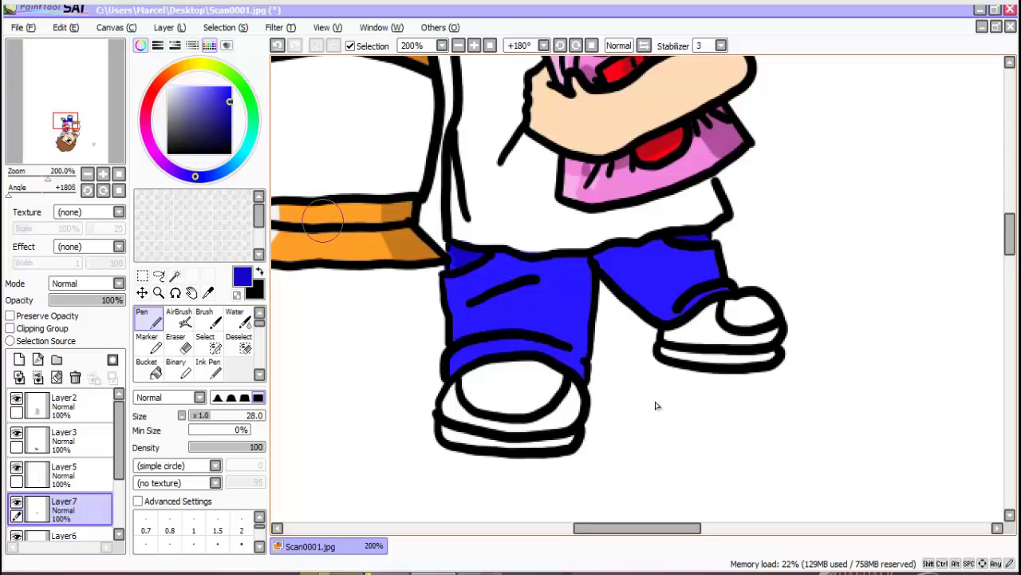
mouse_move(541, 332)
left_mouse_down()
mouse_move(559, 264)
mouse_move(586, 271)
mouse_move(538, 341)
mouse_move(576, 363)
left_mouse_up()
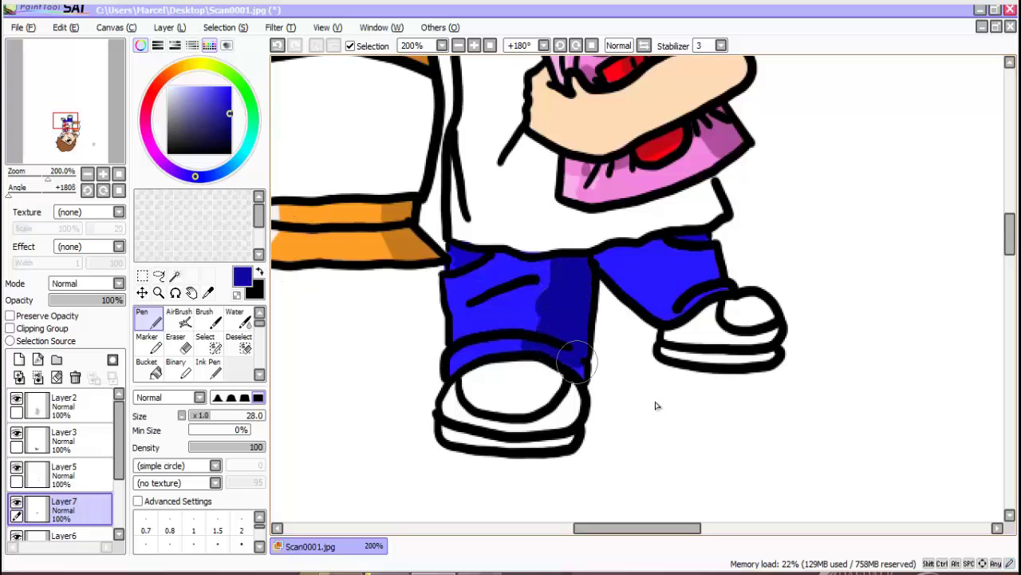
mouse_move(600, 263)
left_mouse_down()
mouse_move(696, 239)
mouse_move(719, 279)
mouse_move(657, 277)
mouse_move(695, 267)
left_mouse_up()
left_click(230, 86)
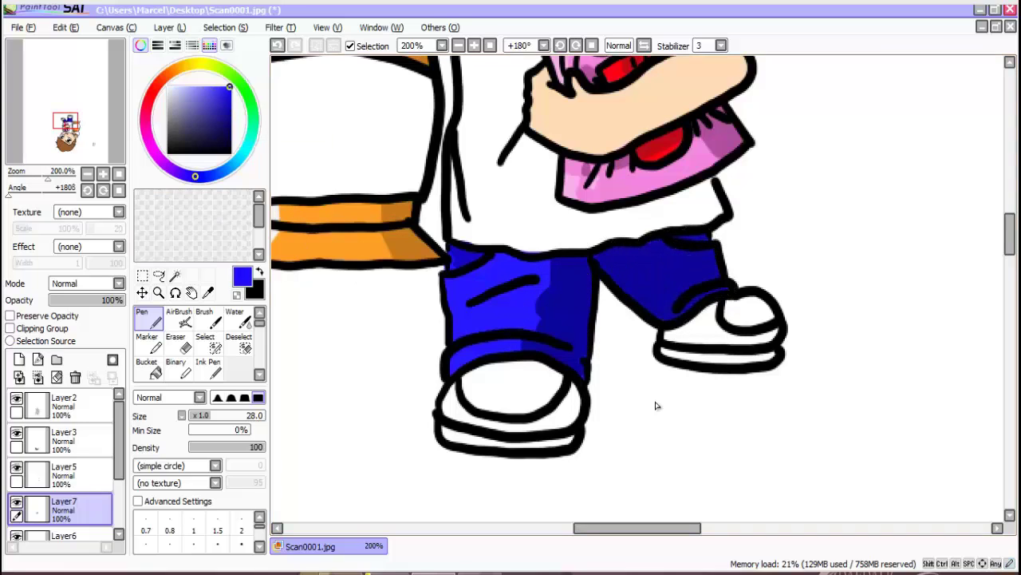
mouse_move(463, 351)
left_mouse_down()
mouse_move(456, 291)
mouse_move(450, 319)
left_mouse_up()
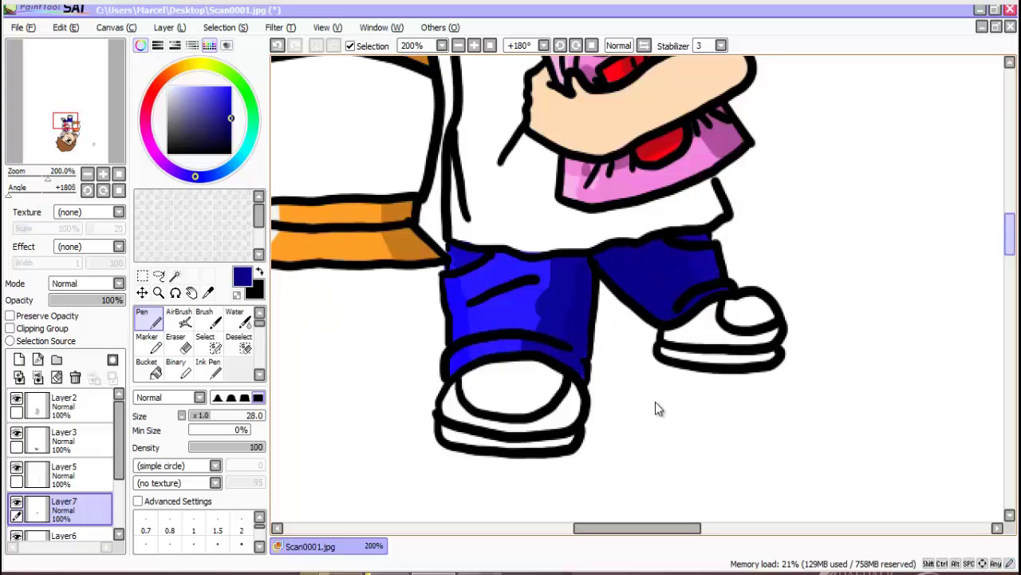
Add a new layer directly below the trousers layer and paint the uppers of both shoes teal green on it.
scroll(656, 403, "down", 2)
left_click_drag(68, 509, 67, 534)
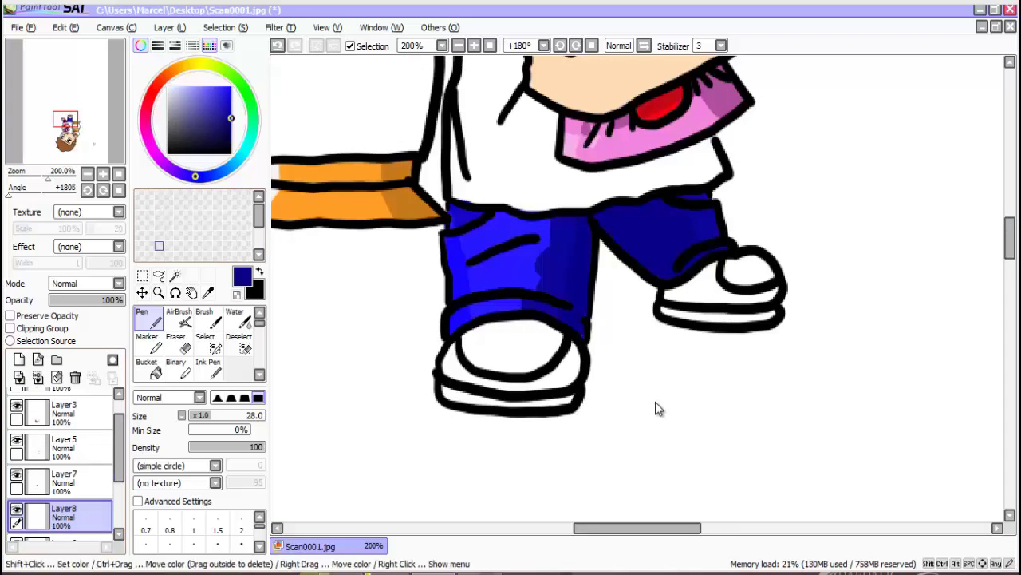
left_click(250, 139)
right_click(656, 402)
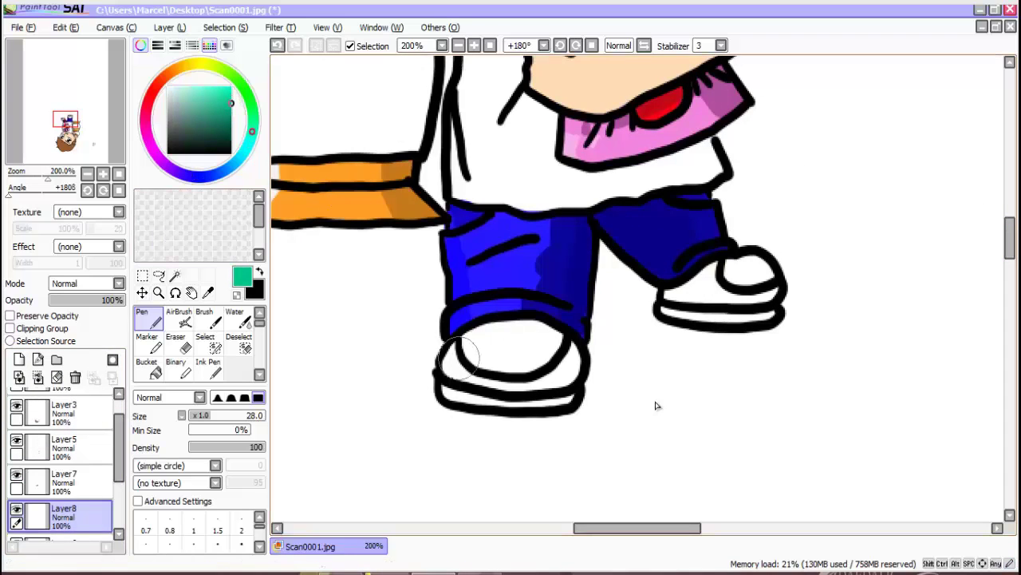
mouse_move(458, 356)
left_mouse_down()
mouse_move(525, 363)
mouse_move(447, 355)
left_mouse_up()
mouse_move(671, 299)
left_mouse_down()
mouse_move(715, 295)
mouse_move(661, 263)
mouse_move(686, 284)
left_mouse_up()
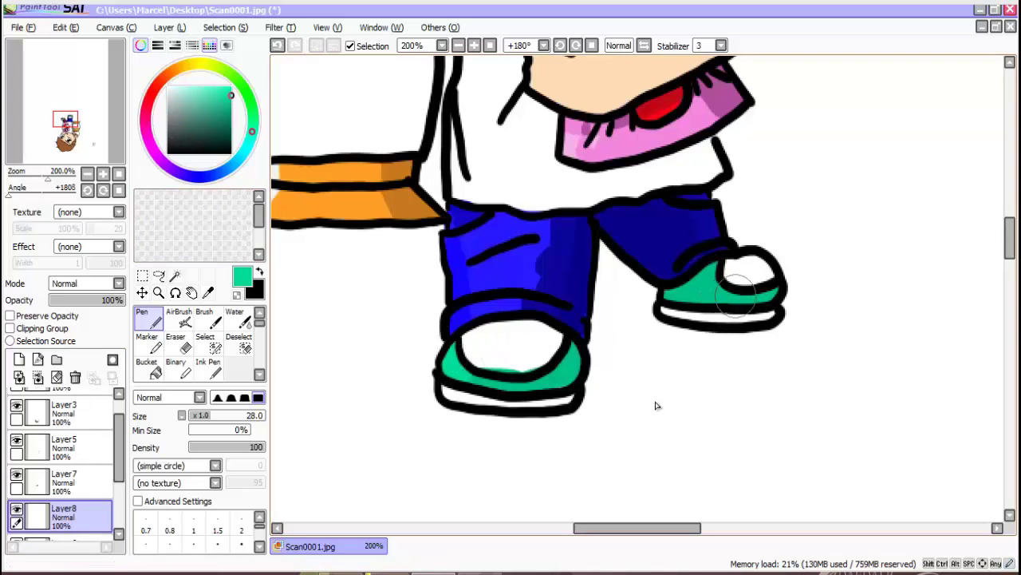
Shade the near shoe's inner side and the far shoe's heel area with dark green.
left_click(232, 124)
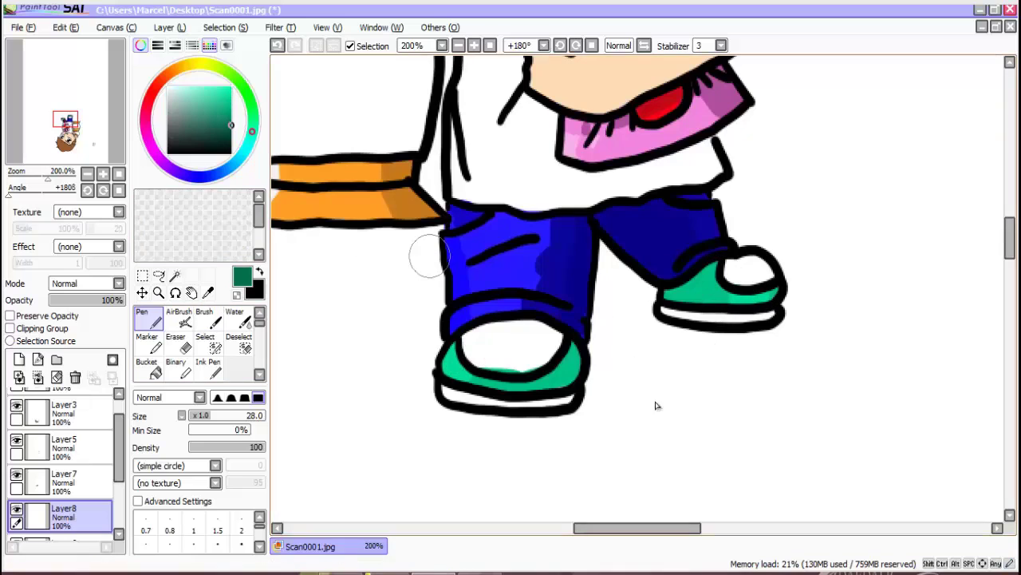
left_click_drag(526, 377, 569, 365)
left_click(231, 131)
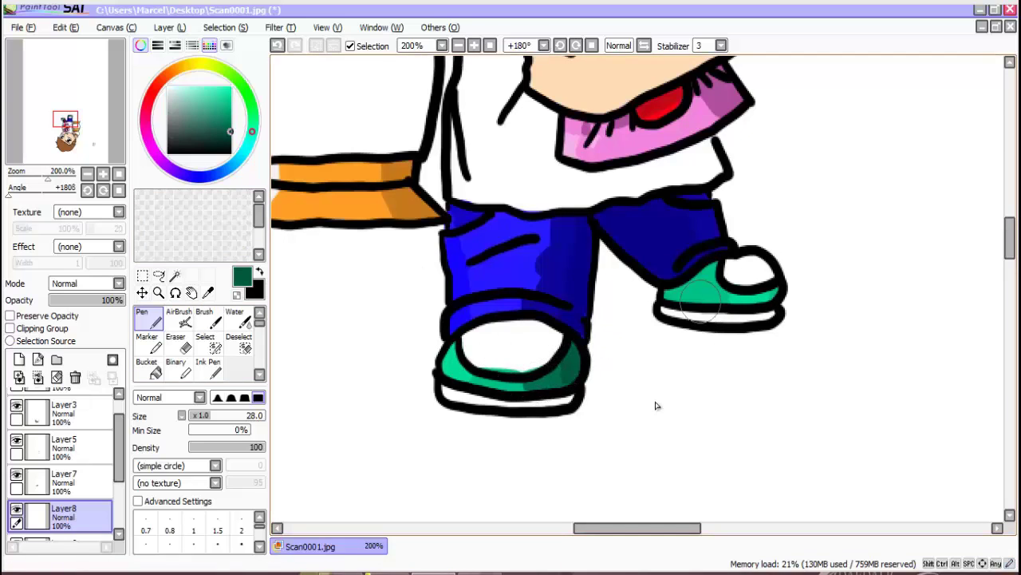
mouse_move(703, 297)
left_mouse_down()
mouse_move(671, 284)
mouse_move(701, 298)
left_mouse_up()
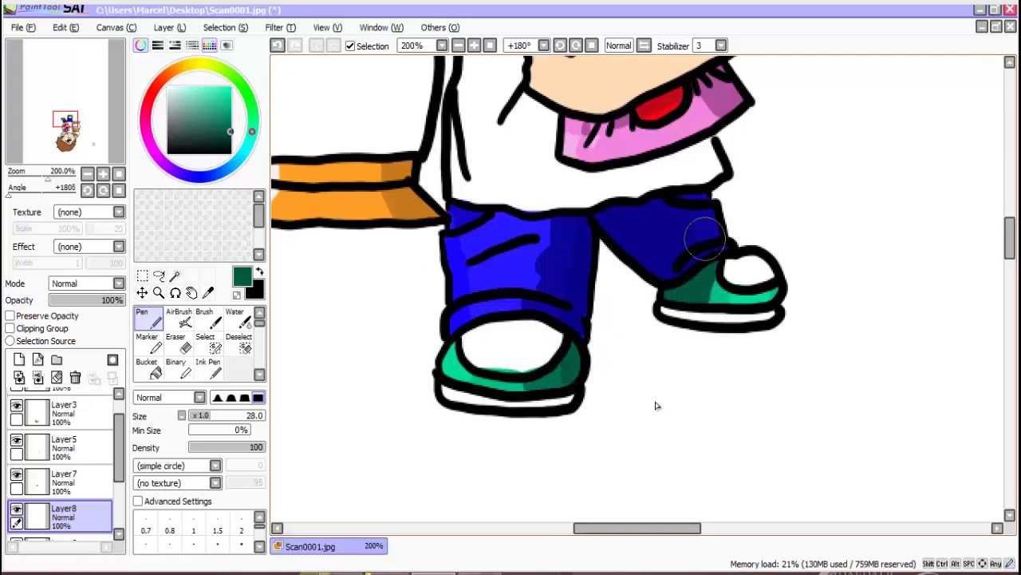
Paint the soles of both shoes pale greyish green.
scroll(656, 403, "up", 1)
left_click_drag(444, 409, 558, 408)
left_click_drag(665, 319, 758, 324)
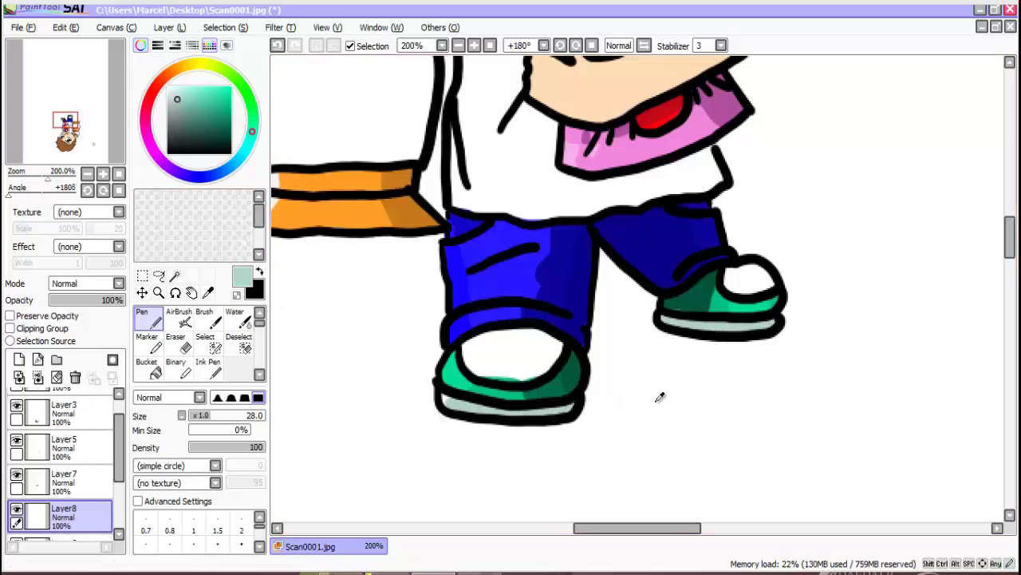
Shade the inner part of the near sole and the whole far sole with darker greenish grey.
left_click(175, 112)
left_click_drag(499, 409, 547, 407)
left_click_drag(667, 322, 767, 324)
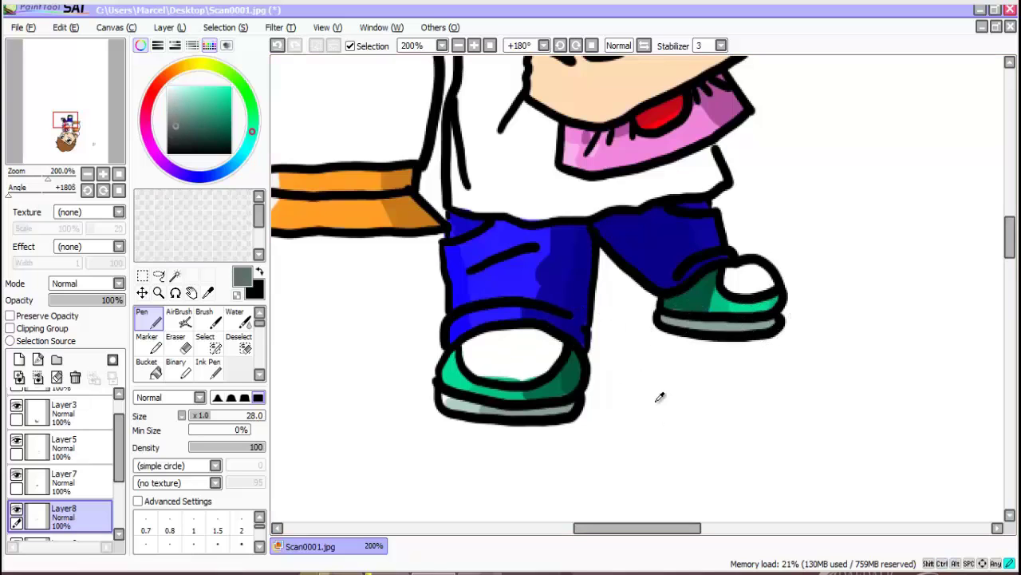
left_click_drag(531, 415, 551, 407)
left_click(175, 140)
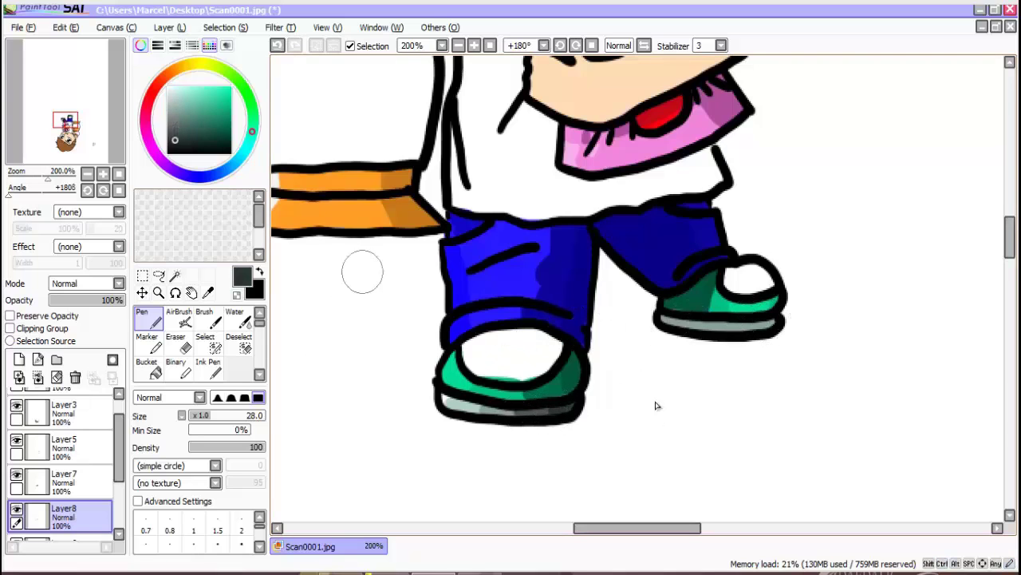
Erase the green overspill from the near toe cap and paint both toe caps light grey, the far one slightly darker.
key("e")
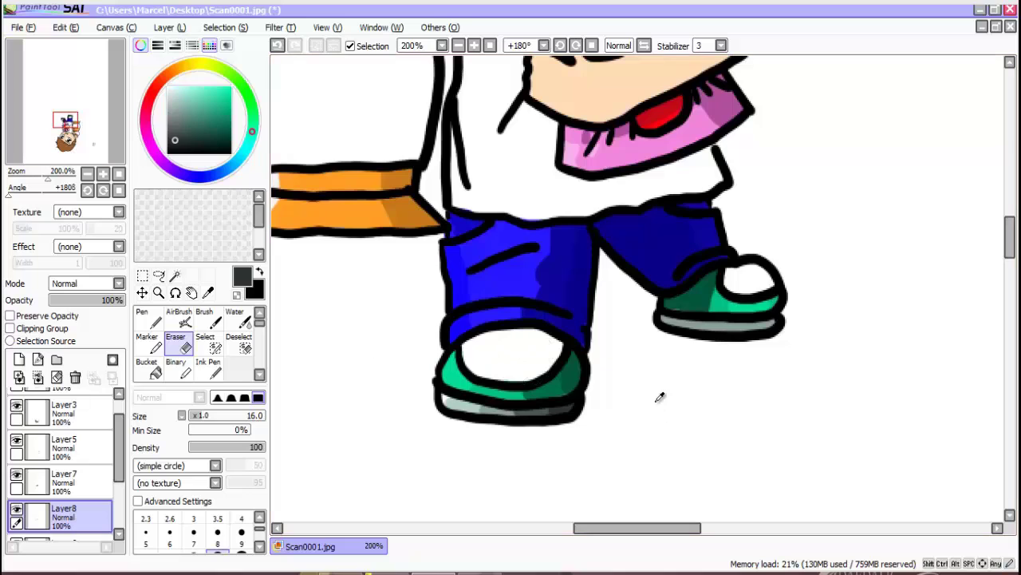
key("n")
mouse_move(467, 355)
left_mouse_down()
mouse_move(541, 346)
mouse_move(491, 335)
mouse_move(490, 351)
mouse_move(524, 341)
mouse_move(539, 350)
left_mouse_up()
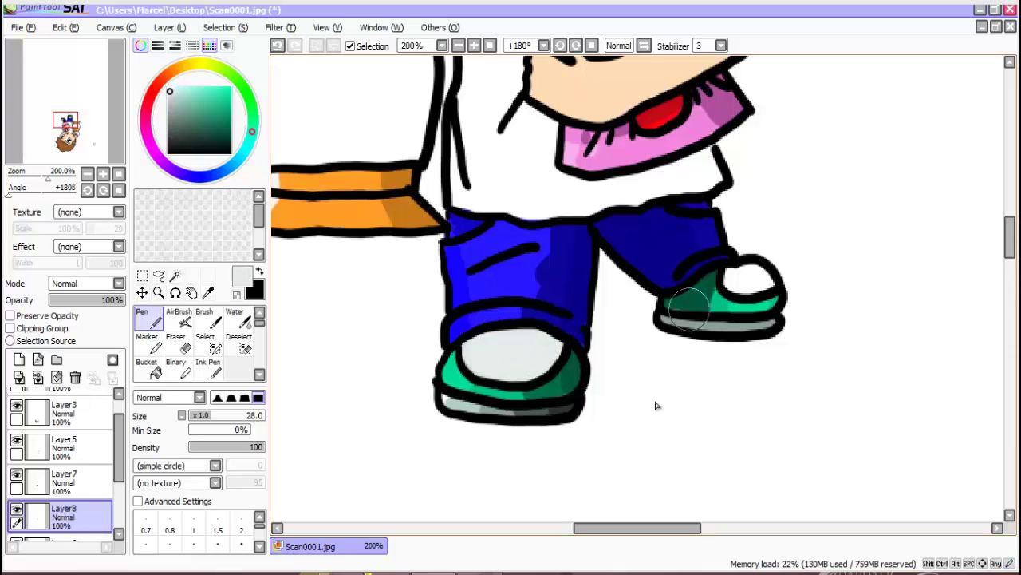
mouse_move(730, 275)
left_mouse_down()
mouse_move(762, 281)
mouse_move(746, 278)
left_mouse_up()
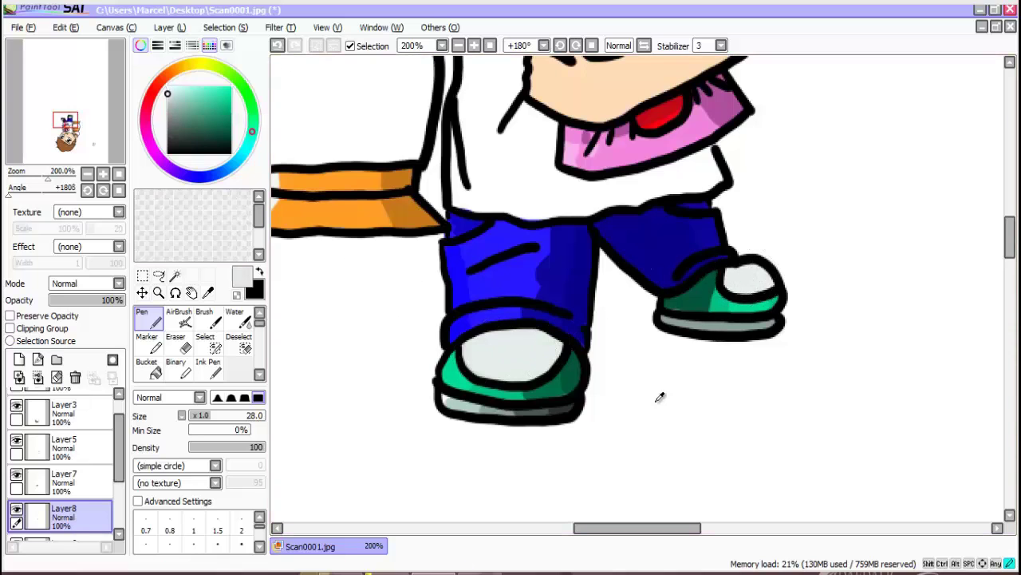
left_click_drag(167, 94, 169, 97)
left_click_drag(732, 278, 765, 282)
mouse_move(529, 337)
left_mouse_down()
mouse_move(537, 361)
mouse_move(556, 359)
mouse_move(522, 375)
mouse_move(538, 335)
left_mouse_up()
key("ctrl+z")
key("ctrl+z")
key("ctrl+z")
key("ctrl+z")
Add white highlights to the near shoe's toe cap and upper, and shade the edges of both toe caps with mid grey.
mouse_move(545, 330)
left_mouse_down()
mouse_move(528, 357)
mouse_move(552, 361)
mouse_move(507, 373)
mouse_move(480, 351)
left_mouse_up()
left_click(660, 396, "alt")
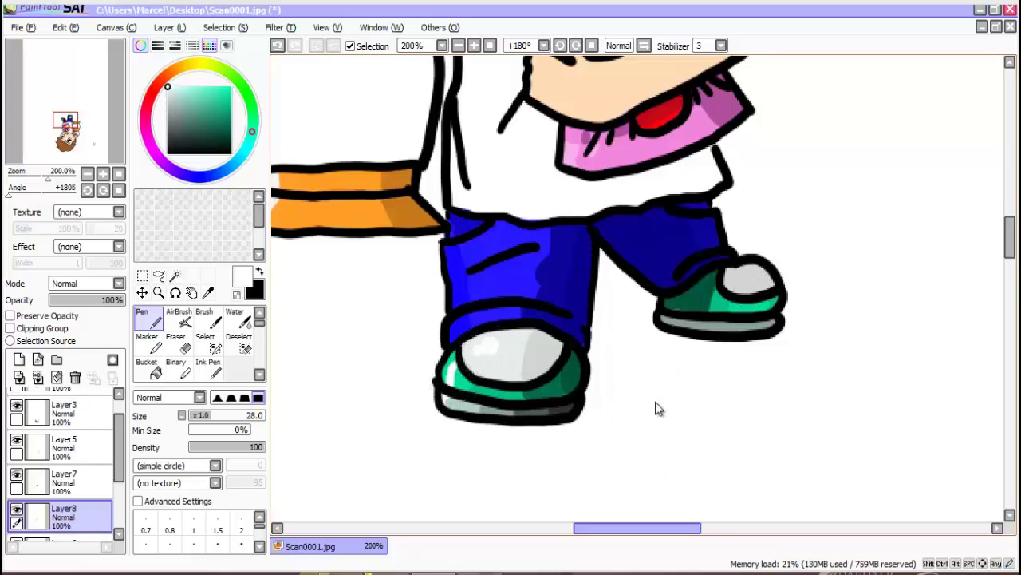
left_click_drag(638, 527, 646, 528)
left_click(496, 353, "alt")
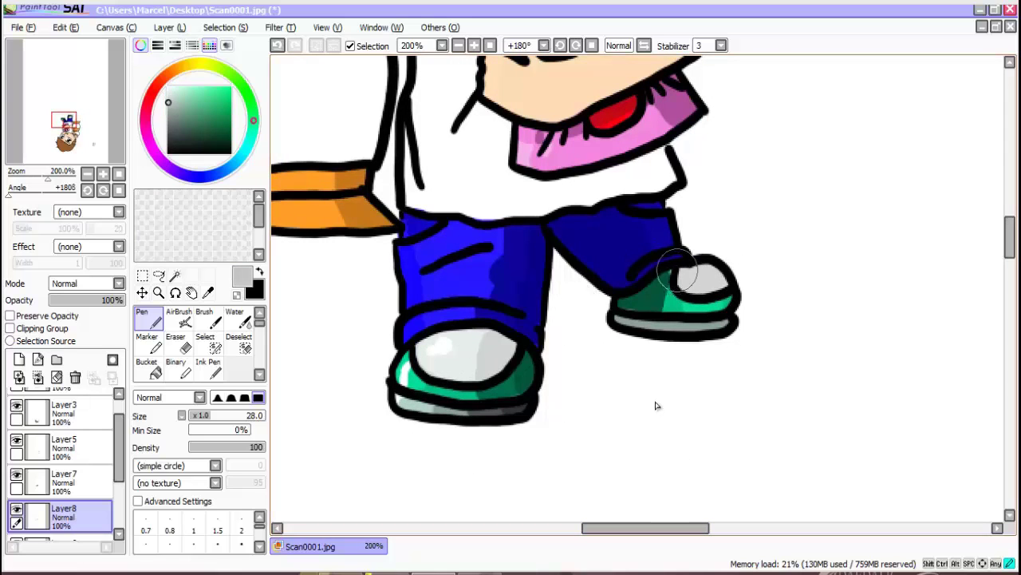
left_click_drag(677, 271, 688, 268)
Deepen the shadows on the soles of both shoes with very dark grey.
left_click_drag(1010, 238, 1009, 238)
right_click(535, 393)
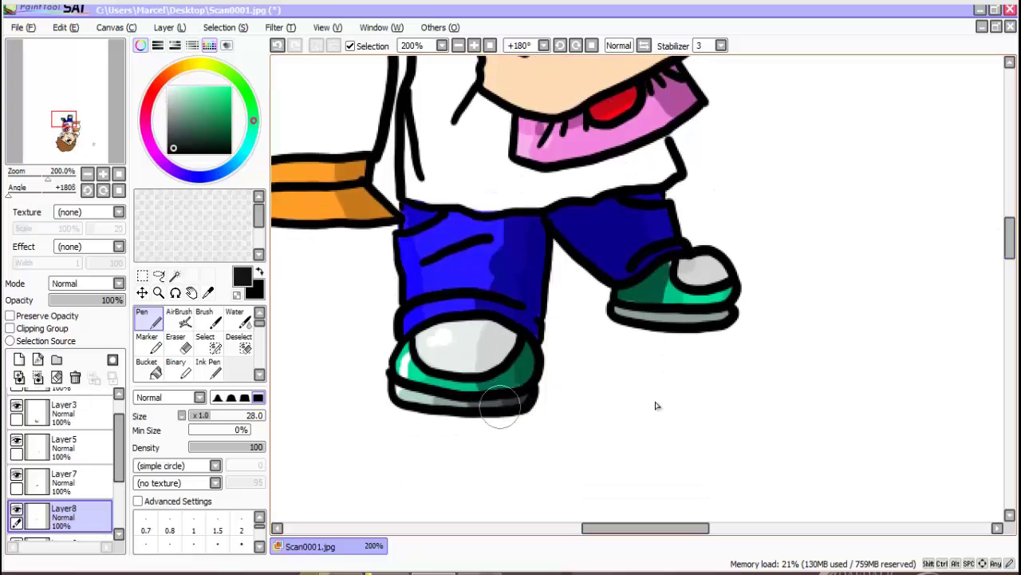
right_click(515, 402)
left_click_drag(618, 310, 725, 313)
Add a new layer above the shoes layer and paint the shirt's body and the sleeve beside the barrel bright green.
left_click_drag(1009, 238, 1009, 212)
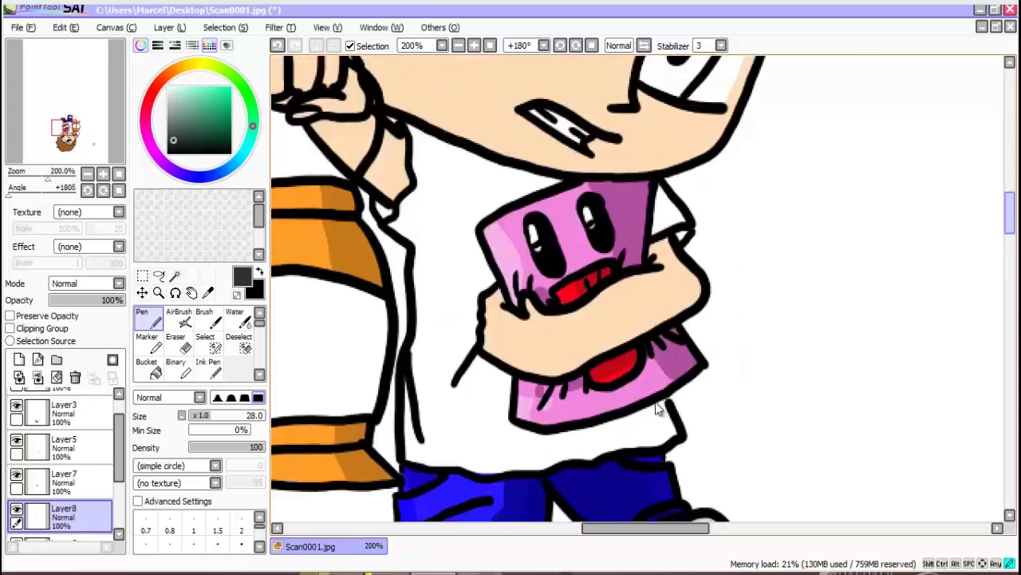
scroll(657, 407, "up", 1)
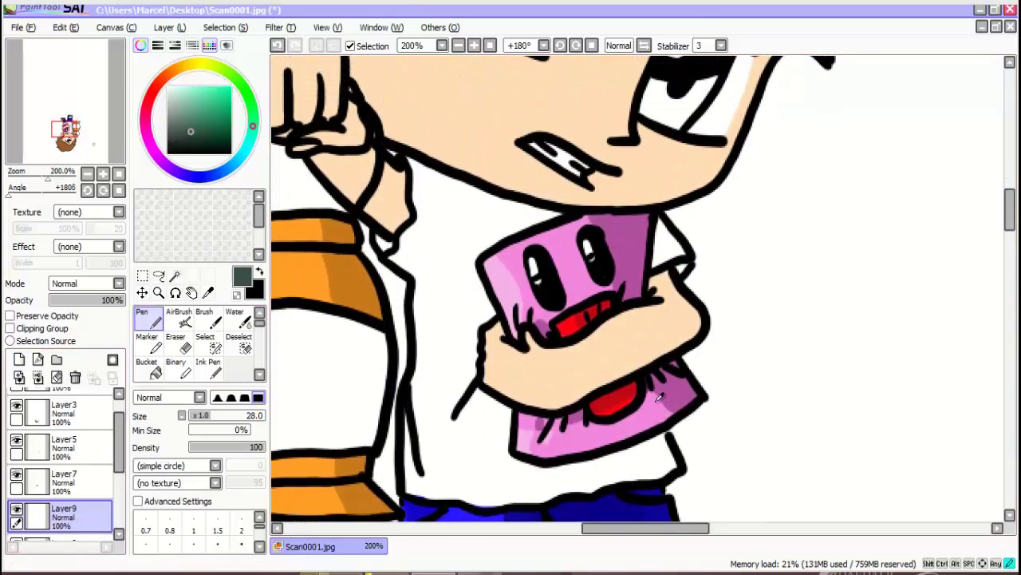
left_click(655, 402, "alt")
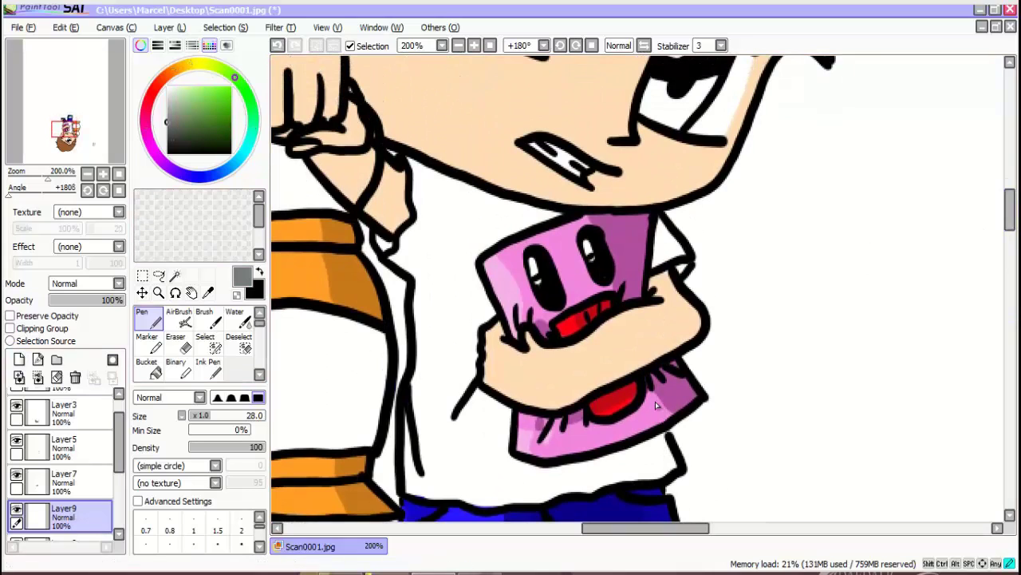
mouse_move(435, 265)
left_mouse_down()
mouse_move(395, 248)
mouse_move(417, 200)
mouse_move(499, 209)
left_mouse_up()
mouse_move(454, 183)
left_mouse_down()
mouse_move(534, 223)
mouse_move(498, 229)
mouse_move(428, 194)
mouse_move(421, 283)
mouse_move(467, 319)
mouse_move(476, 272)
mouse_move(484, 321)
mouse_move(471, 361)
mouse_move(443, 381)
mouse_move(424, 348)
mouse_move(432, 327)
mouse_move(427, 443)
mouse_move(447, 449)
mouse_move(474, 411)
mouse_move(503, 415)
mouse_move(496, 475)
mouse_move(443, 476)
mouse_move(424, 443)
left_mouse_up()
left_click_drag(381, 238, 393, 250)
mouse_move(511, 478)
left_mouse_down()
mouse_move(567, 447)
mouse_move(650, 435)
mouse_move(642, 475)
mouse_move(487, 504)
left_mouse_up()
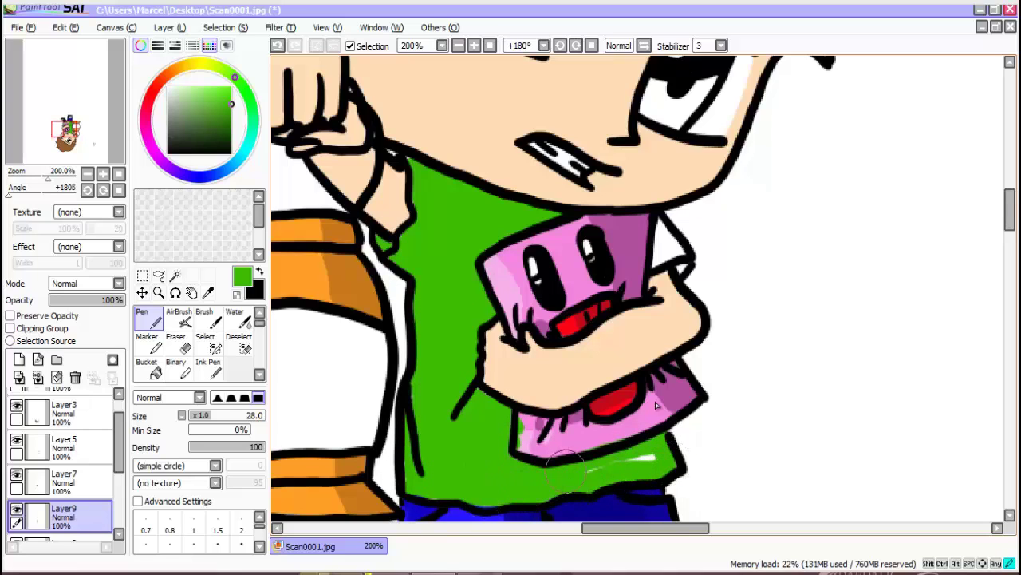
left_click_drag(615, 463, 650, 460)
Erase the green overspill from the toy's lower part and paint the far sleeve bright green.
key("e")
left_click_drag(522, 443, 521, 412)
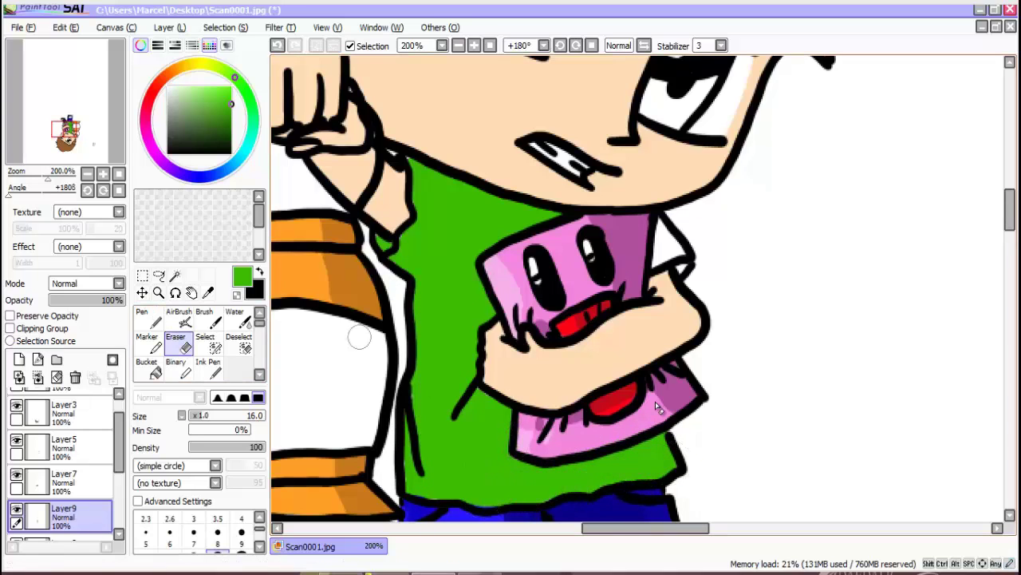
left_click(148, 318)
left_click_drag(658, 252, 679, 269)
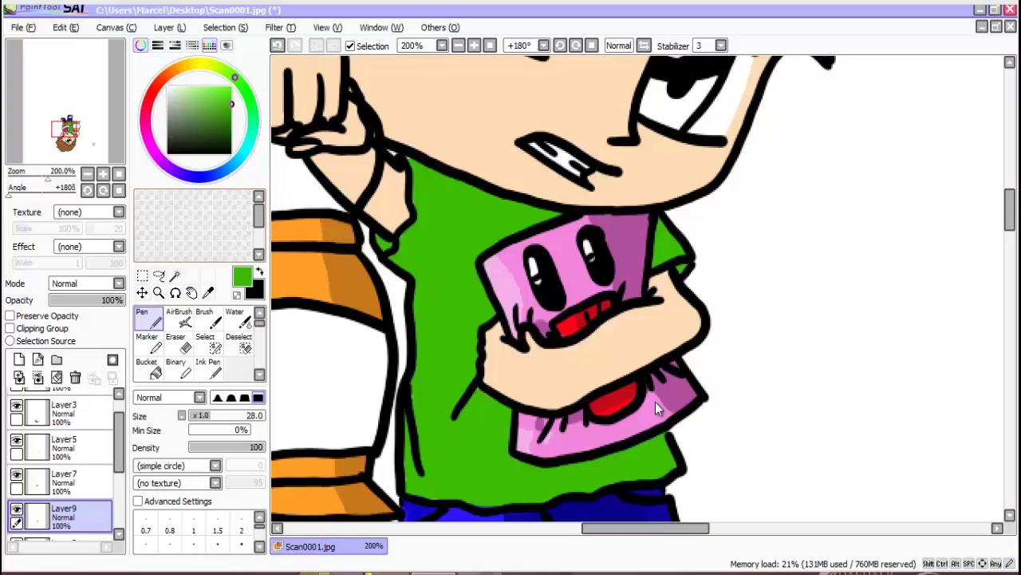
Shade the shirt with dark green under the chin, on the far sleeve and around the hem below the arm, undoing the last strokes on the chest.
left_click_drag(231, 110, 231, 125)
left_click(435, 235, "alt")
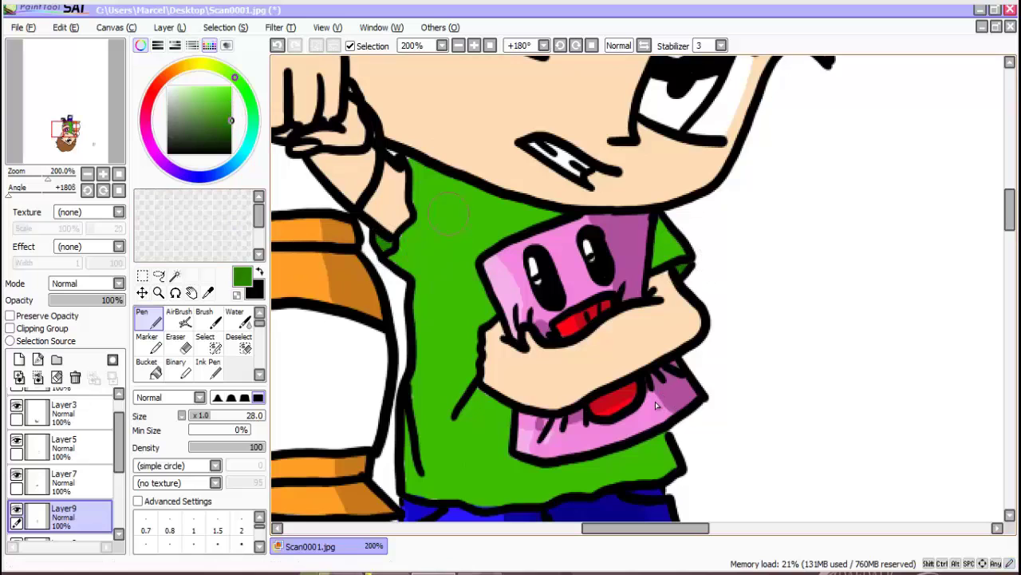
mouse_move(414, 162)
left_mouse_down()
mouse_move(518, 231)
mouse_move(541, 216)
mouse_move(473, 192)
left_mouse_up()
mouse_move(667, 254)
left_mouse_down()
mouse_move(676, 252)
mouse_move(664, 270)
left_mouse_up()
mouse_move(684, 435)
left_mouse_down()
mouse_move(581, 467)
mouse_move(525, 465)
mouse_move(498, 441)
mouse_move(504, 449)
mouse_move(507, 414)
mouse_move(497, 402)
mouse_move(456, 431)
mouse_move(466, 445)
mouse_move(479, 438)
mouse_move(447, 473)
mouse_move(415, 465)
mouse_move(419, 488)
mouse_move(437, 488)
mouse_move(451, 445)
mouse_move(450, 485)
mouse_move(464, 495)
mouse_move(555, 489)
mouse_move(646, 467)
mouse_move(667, 449)
mouse_move(495, 487)
mouse_move(489, 446)
left_mouse_up()
mouse_move(442, 286)
left_mouse_down()
mouse_move(442, 359)
mouse_move(449, 331)
left_mouse_up()
key("ctrl+z")
key("ctrl+z")
Deepen the shirt's shadows on the far sleeve and directly beneath the toy with a darker green, and touch up the sleeve beside the barrel.
left_click(231, 131)
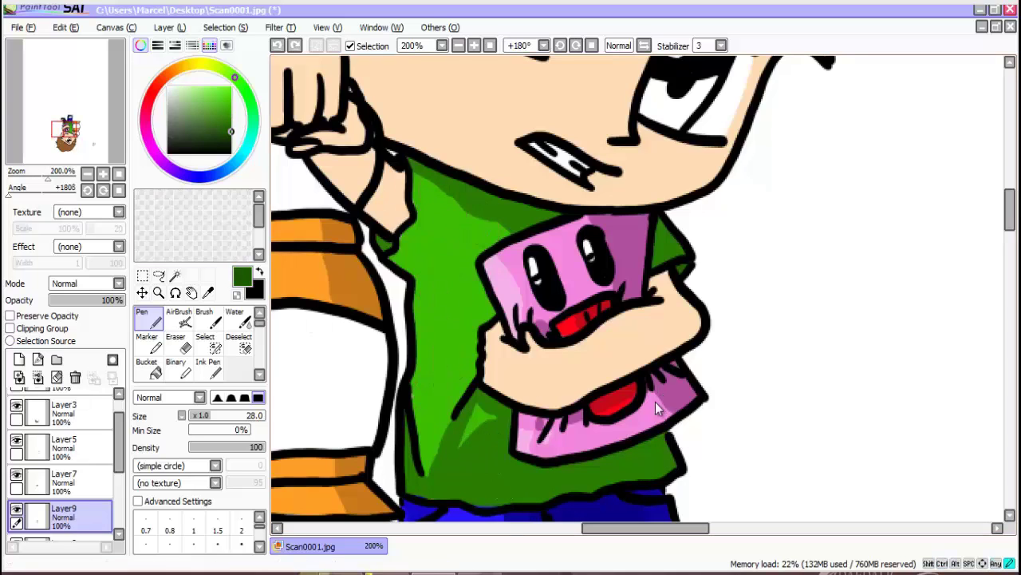
left_click_drag(670, 261, 661, 222)
mouse_move(523, 462)
left_mouse_down()
mouse_move(649, 448)
mouse_move(596, 479)
left_mouse_up()
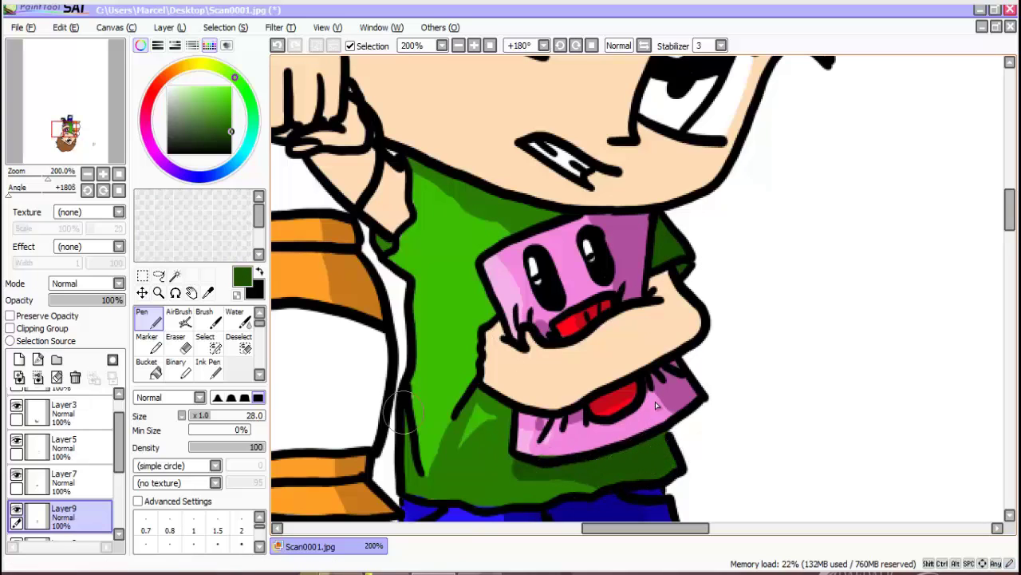
left_click(232, 108)
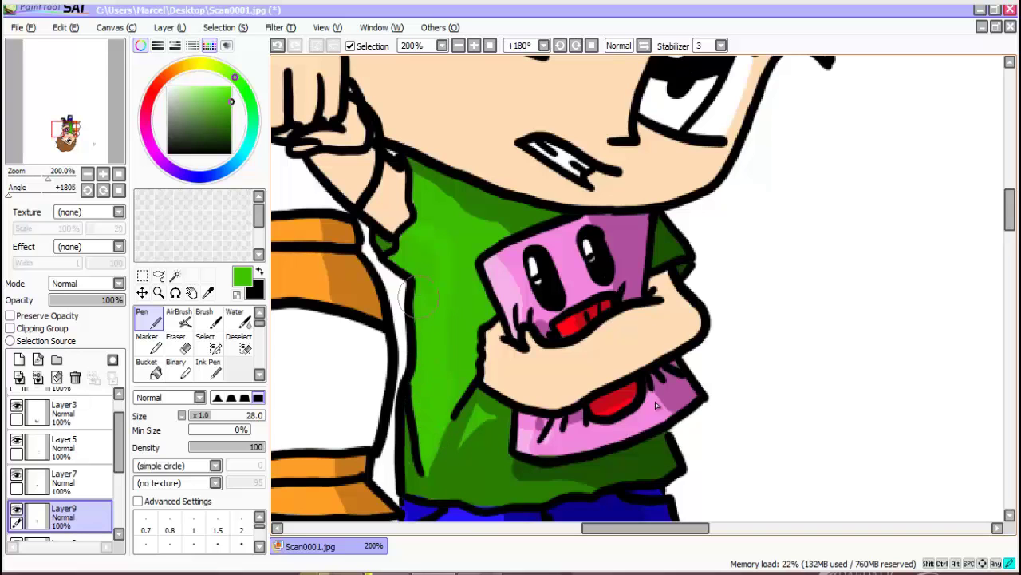
right_click(386, 243)
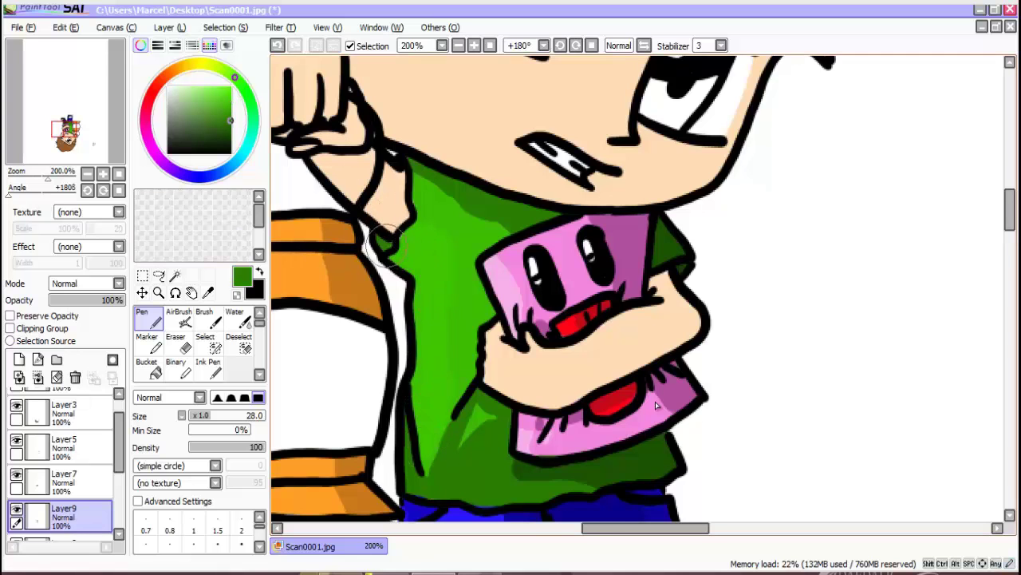
On the hair layer, paint a jagged dark brown shadow down the side of the hair facing away from the ear.
left_click_drag(1010, 203, 1010, 161)
left_click(75, 412)
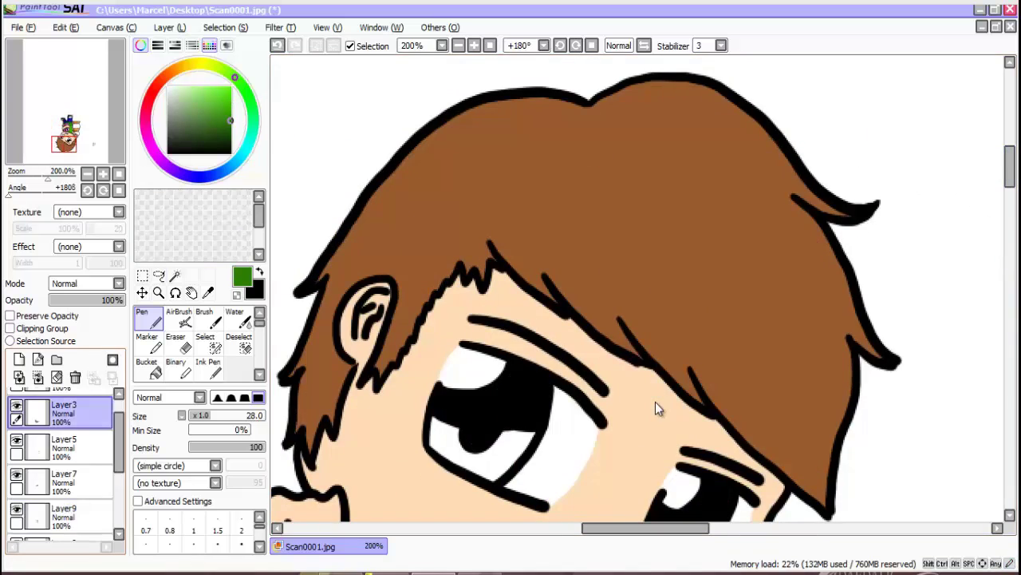
right_click(492, 199)
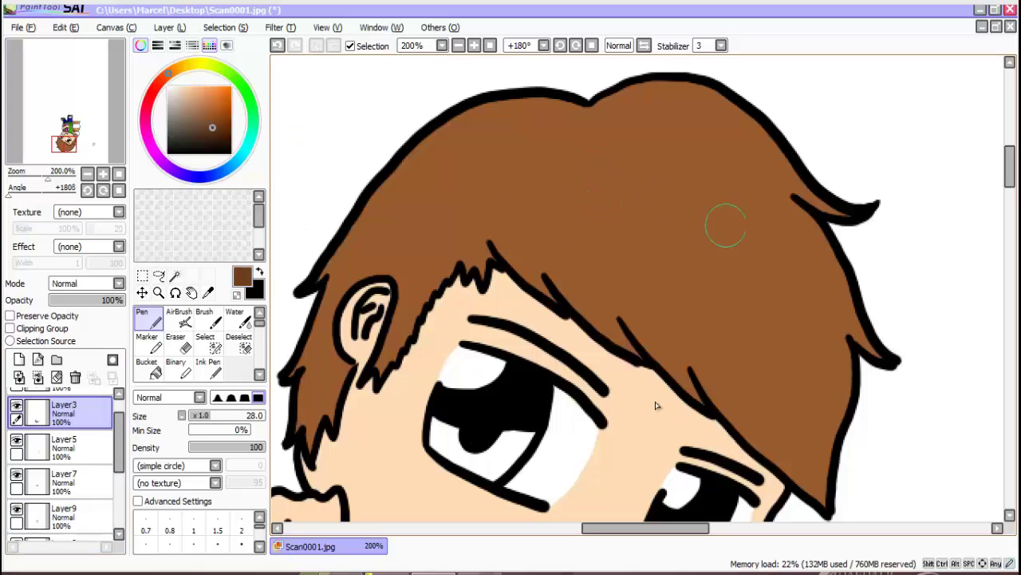
mouse_move(675, 163)
left_mouse_down()
mouse_move(718, 228)
mouse_move(720, 253)
mouse_move(736, 240)
mouse_move(787, 281)
mouse_move(819, 384)
mouse_move(823, 371)
mouse_move(822, 457)
left_mouse_up()
key("ctrl+z")
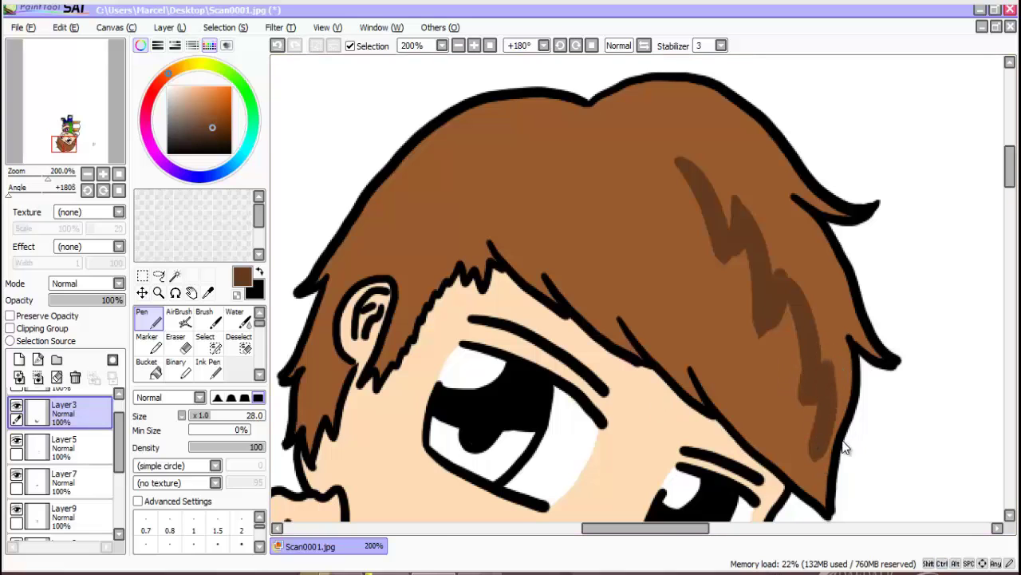
left_click_drag(1009, 177, 1009, 198)
left_click_drag(815, 245, 848, 146)
scroll(1010, 200, "up", 5)
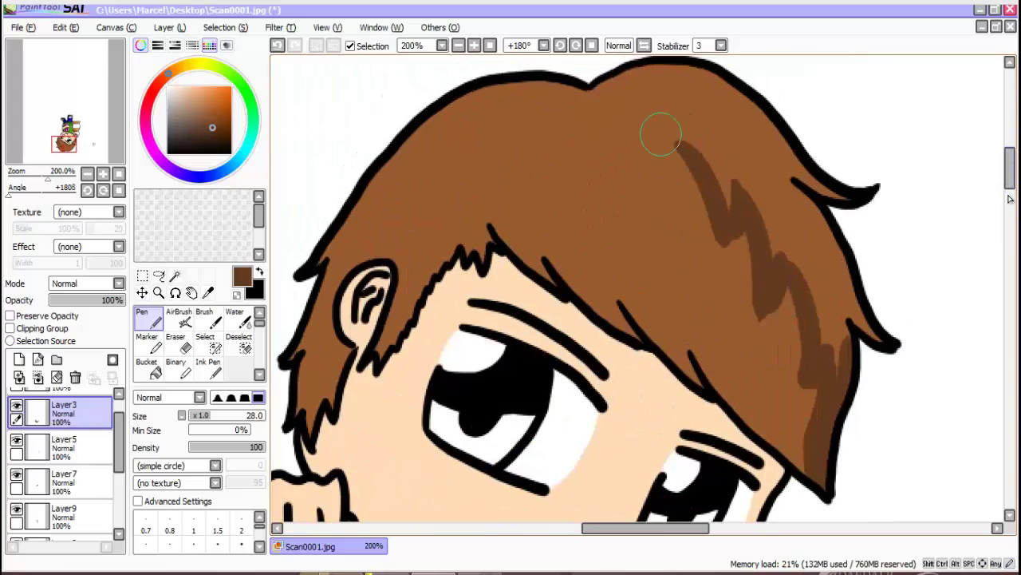
mouse_move(678, 142)
left_mouse_down()
mouse_move(716, 163)
mouse_move(731, 124)
mouse_move(767, 154)
mouse_move(802, 162)
mouse_move(761, 205)
left_mouse_up()
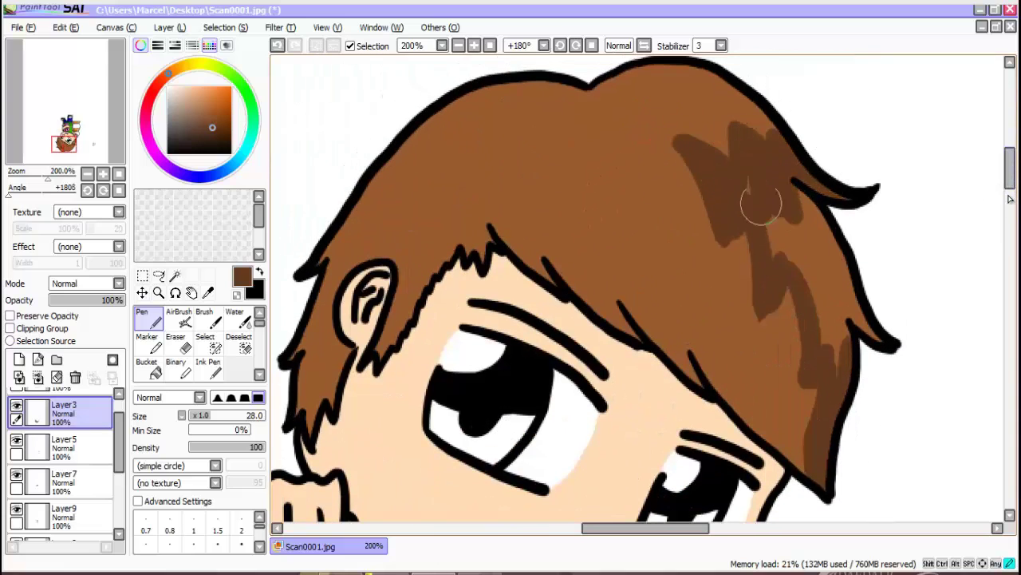
mouse_move(730, 236)
left_mouse_down()
mouse_move(784, 231)
mouse_move(812, 212)
mouse_move(866, 323)
mouse_move(840, 321)
mouse_move(803, 267)
left_mouse_up()
Add small dark brown shadows at the fringe's strand lines above the forehead and trim the first with the base brown.
left_click_drag(546, 262, 525, 238)
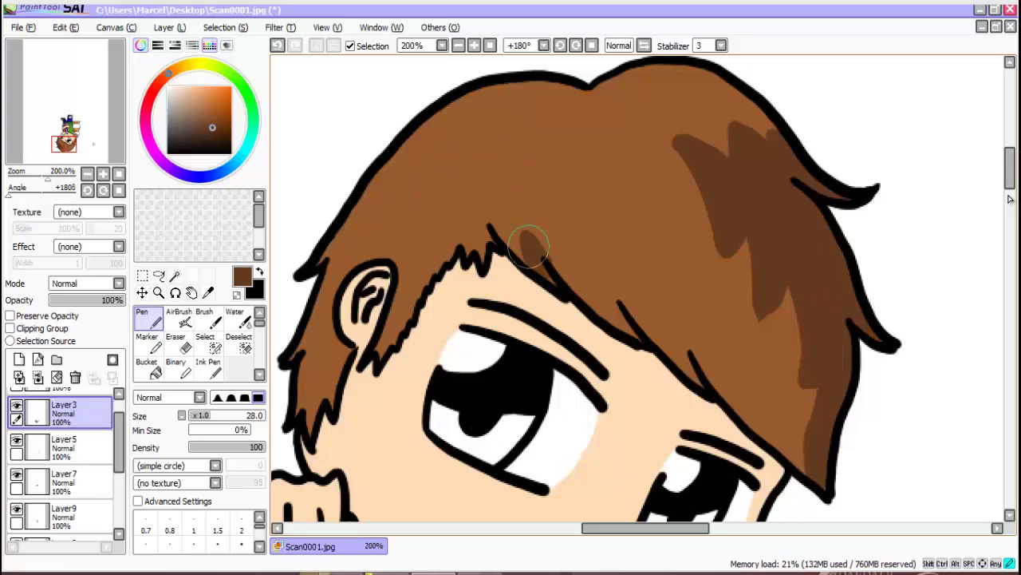
mouse_move(616, 307)
left_mouse_down()
mouse_move(635, 327)
mouse_move(618, 312)
left_mouse_up()
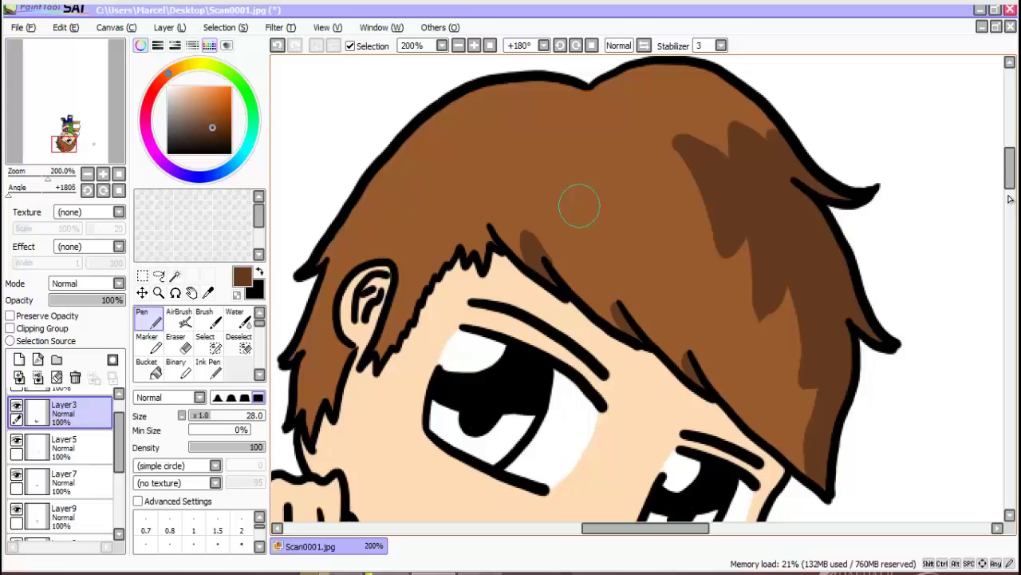
right_click(565, 218)
mouse_move(548, 234)
left_mouse_down()
mouse_move(546, 245)
mouse_move(531, 239)
left_mouse_up()
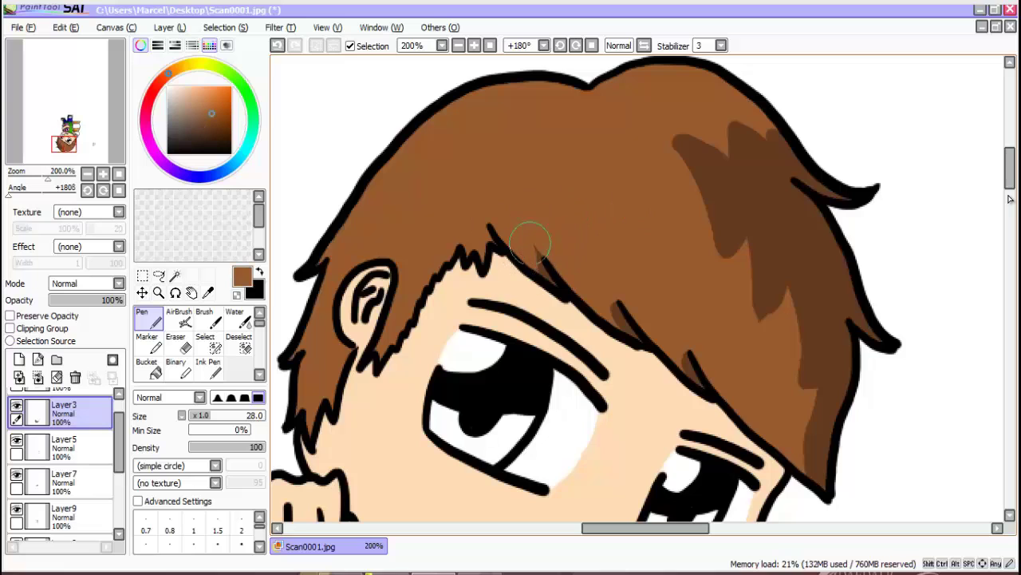
Shade the hair dark brown along its outer edge above the ear, across the middle of the fringe and behind the ear.
left_click(763, 183, "alt")
mouse_move(331, 254)
left_mouse_down()
mouse_move(399, 181)
mouse_move(584, 94)
mouse_move(470, 112)
mouse_move(376, 201)
mouse_move(412, 144)
mouse_move(508, 88)
left_mouse_up()
left_click_drag(578, 171, 658, 285)
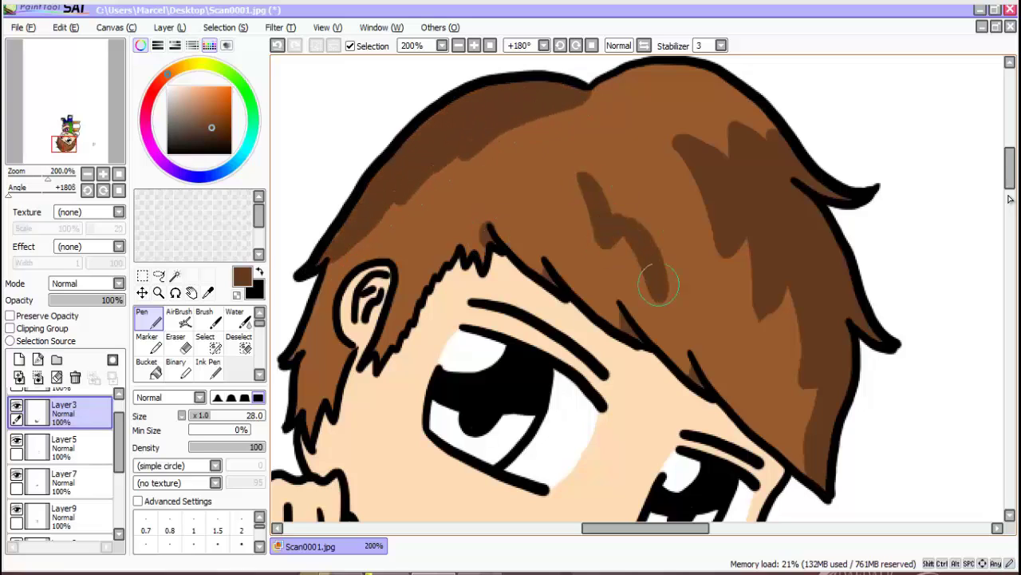
mouse_move(518, 172)
left_mouse_down()
mouse_move(558, 171)
mouse_move(662, 286)
left_mouse_up()
mouse_move(335, 300)
left_mouse_down()
mouse_move(334, 350)
mouse_move(345, 359)
mouse_move(314, 311)
mouse_move(326, 279)
mouse_move(296, 412)
mouse_move(315, 381)
left_mouse_up()
On the skin layer, shade the face with a darker skin tone under the hair and along the jaw, with a deeper orange shadow below the nose.
left_click_drag(1010, 179, 1010, 199)
left_click_drag(119, 440, 119, 428)
left_click(76, 474)
right_click(438, 316)
left_click(180, 89)
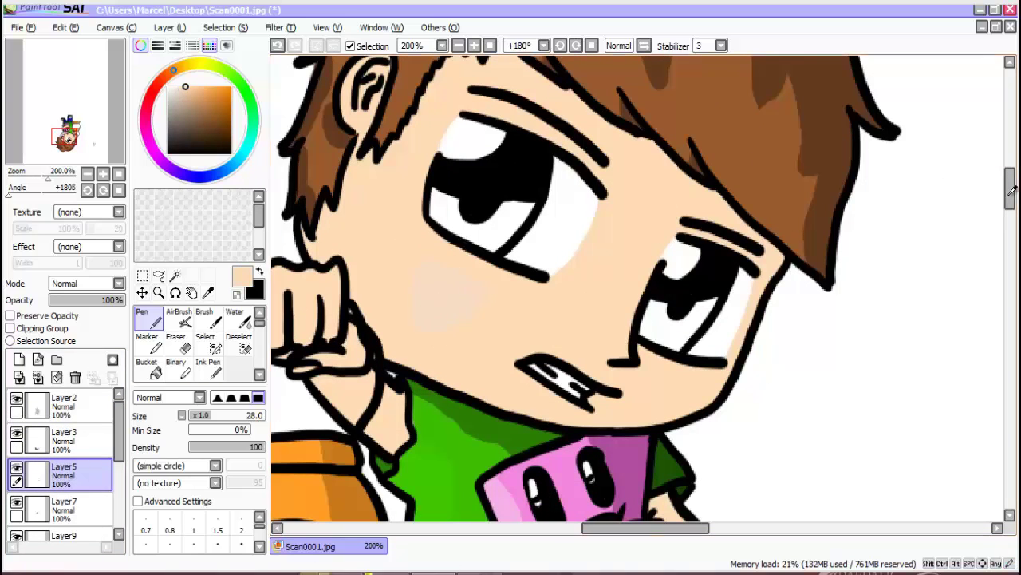
left_click_drag(1010, 207, 1010, 199)
mouse_move(499, 138)
left_mouse_down()
mouse_move(748, 323)
mouse_move(765, 375)
mouse_move(730, 443)
mouse_move(636, 439)
mouse_move(701, 475)
mouse_move(610, 491)
mouse_move(614, 454)
mouse_move(695, 487)
left_mouse_up()
scroll(1010, 199, "down", 5)
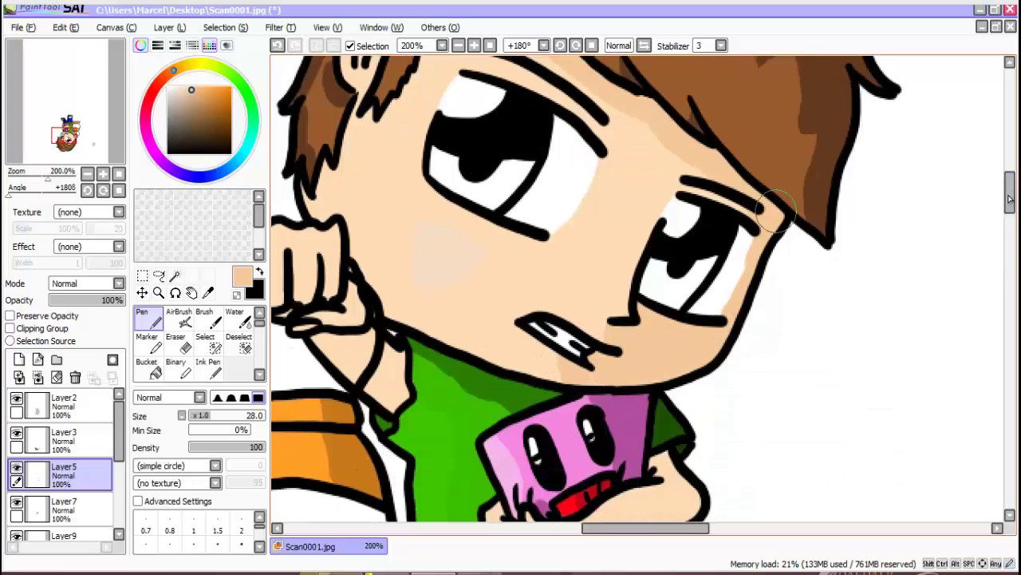
scroll(1009, 200, "up", 5)
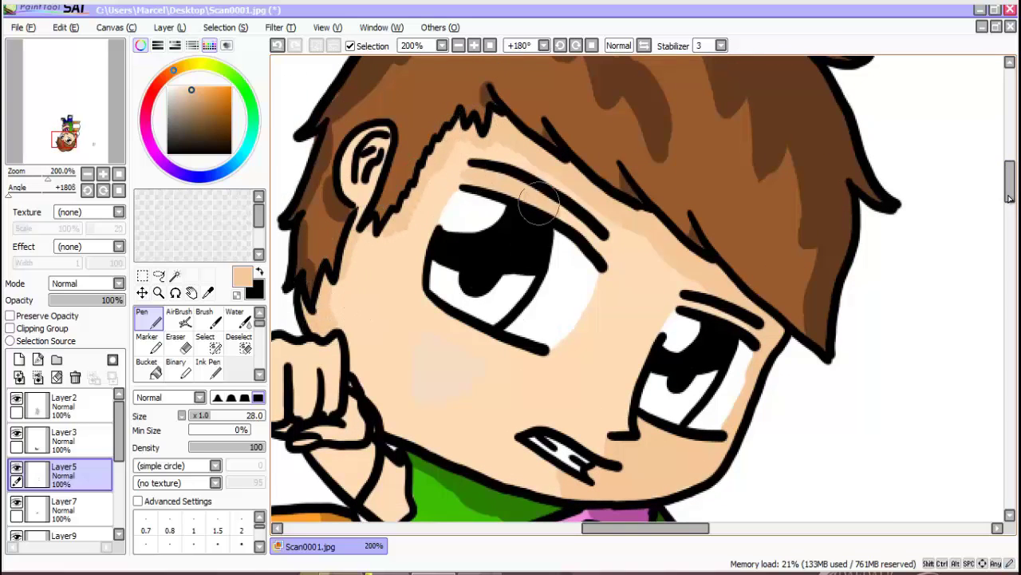
left_click(204, 89)
mouse_move(634, 431)
left_mouse_down()
mouse_move(622, 440)
mouse_move(645, 439)
left_mouse_up()
Shade the arm wrapped around the pink toy with a darker skin tone.
left_click_drag(1010, 183, 1010, 210)
scroll(1010, 199, "up", 5)
scroll(1009, 200, "down", 7)
right_click(700, 206)
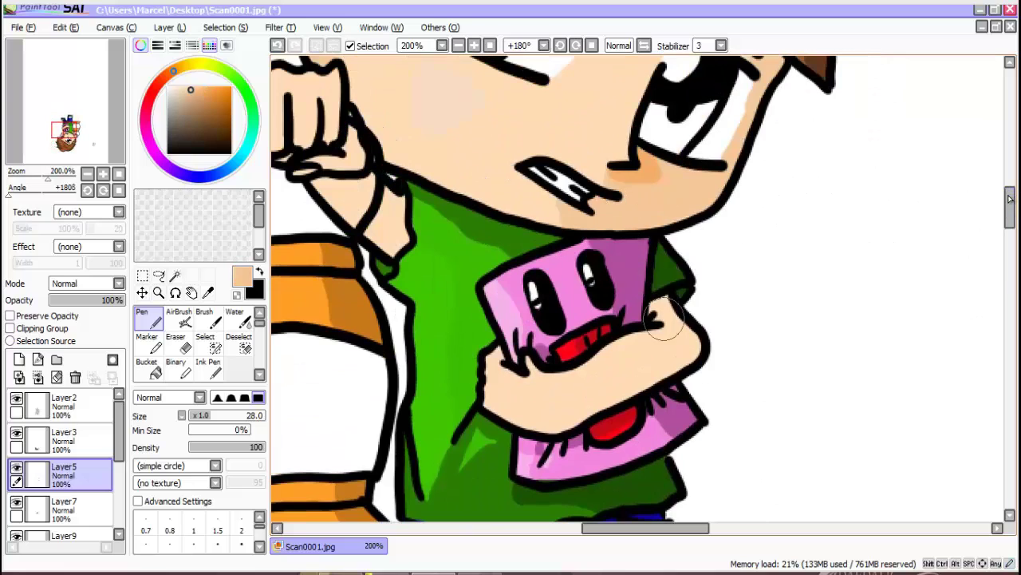
left_click_drag(664, 307, 685, 367)
mouse_move(586, 371)
left_mouse_down()
mouse_move(612, 372)
mouse_move(539, 381)
mouse_move(554, 413)
mouse_move(664, 367)
left_mouse_up()
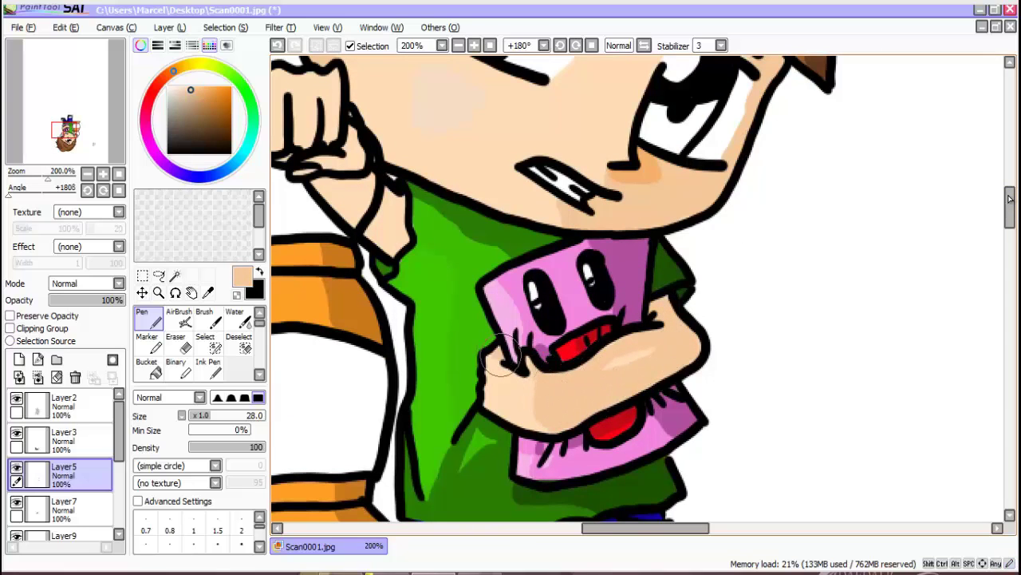
right_click(517, 407)
Shade the fingers and knuckles of the raised fist with darker skin tones and fill the gap beneath the fingers with orange.
left_click_drag(673, 528, 647, 528)
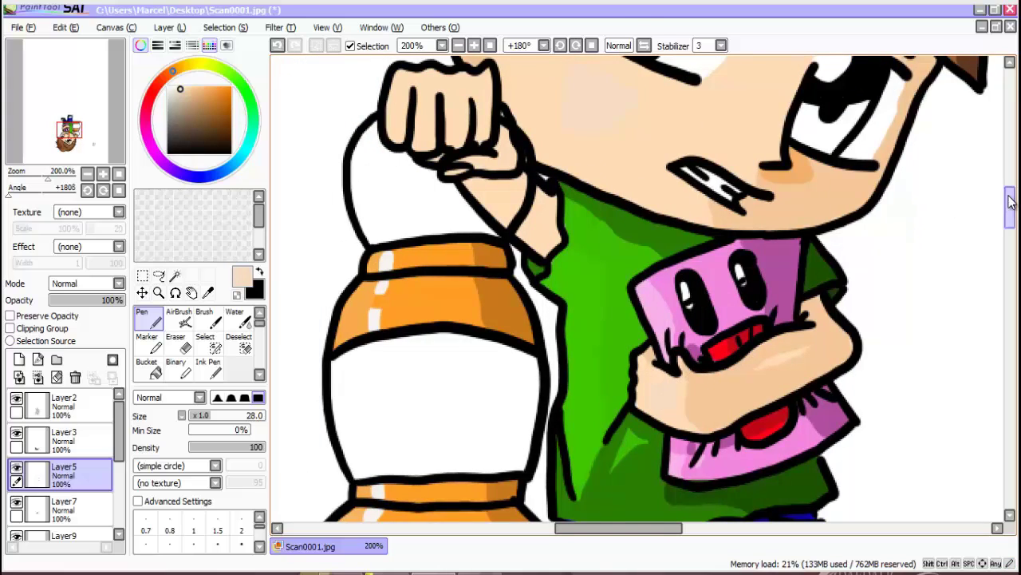
left_click_drag(1010, 210, 1010, 199)
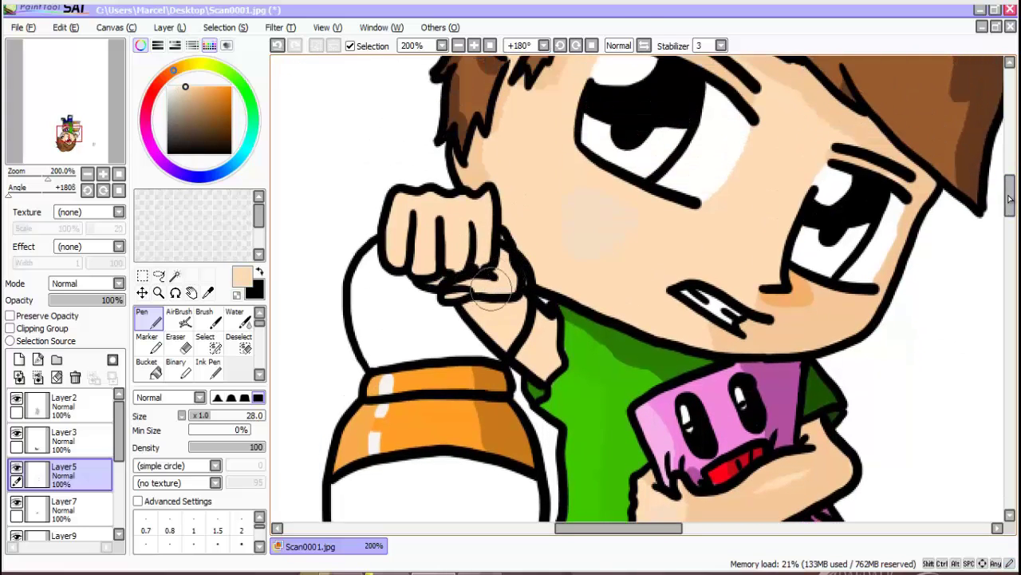
mouse_move(465, 285)
left_mouse_down()
mouse_move(502, 279)
mouse_move(472, 242)
left_mouse_up()
right_click(793, 314)
mouse_move(400, 208)
left_mouse_down()
mouse_move(391, 224)
mouse_move(399, 215)
mouse_move(411, 244)
mouse_move(443, 255)
mouse_move(471, 240)
mouse_move(487, 263)
mouse_move(474, 232)
mouse_move(486, 199)
mouse_move(458, 209)
mouse_move(419, 199)
left_mouse_up()
right_click(790, 297)
left_click_drag(504, 267, 498, 243)
right_click(451, 248)
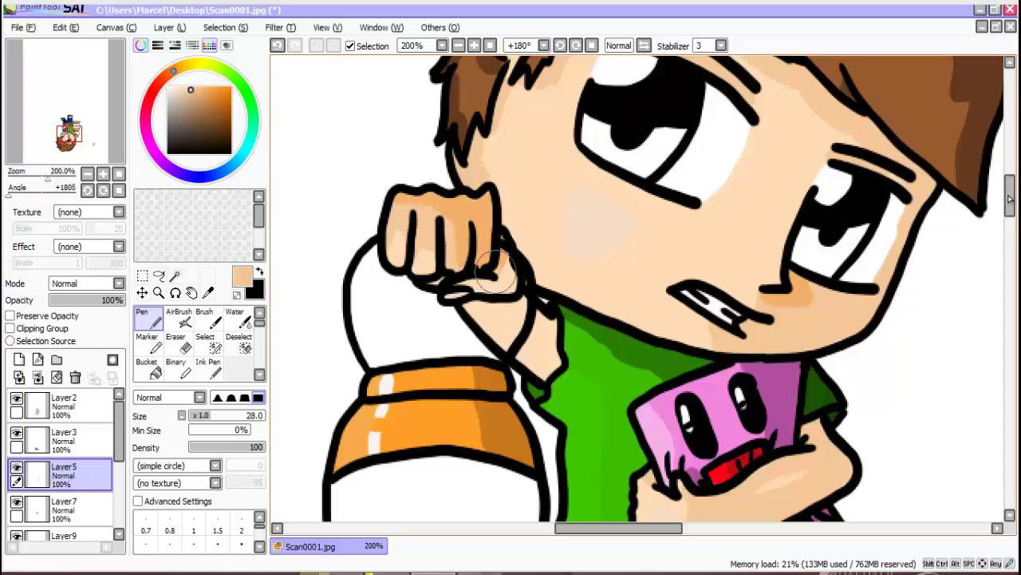
right_click(495, 383)
left_click_drag(433, 265, 440, 277)
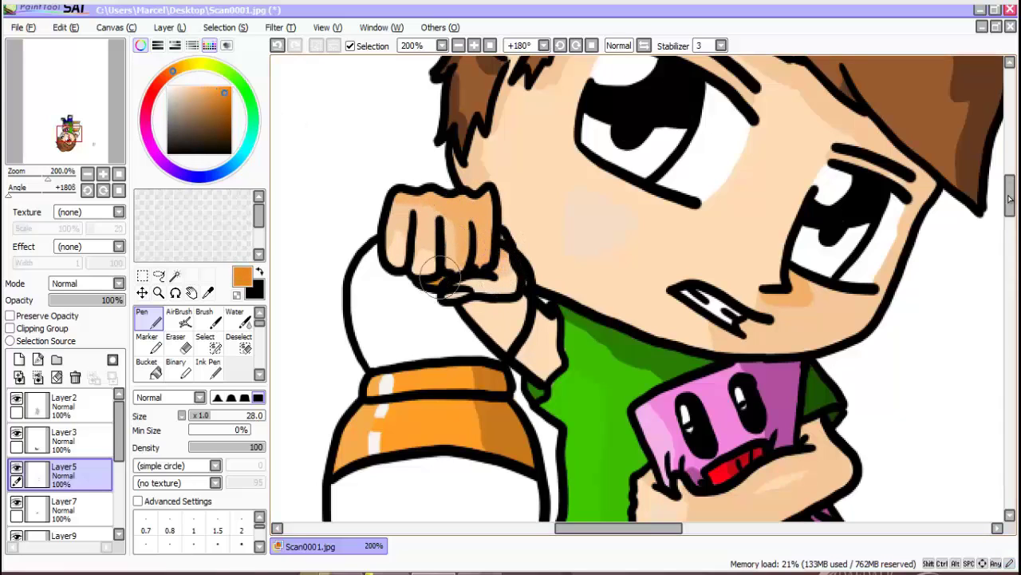
Shade the raised forearm below the wrist with a darker skin tone and add a dark orange shadow along its edge by the shirt.
right_click(777, 328)
mouse_move(488, 309)
left_mouse_down()
mouse_move(547, 344)
mouse_move(500, 302)
left_mouse_up()
right_click(512, 249)
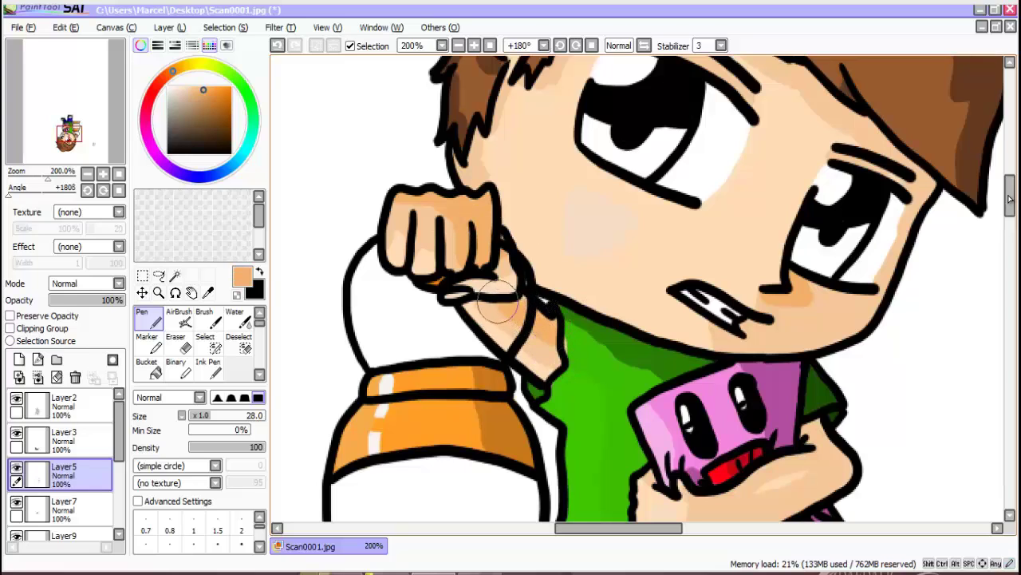
left_click_drag(557, 318, 559, 380)
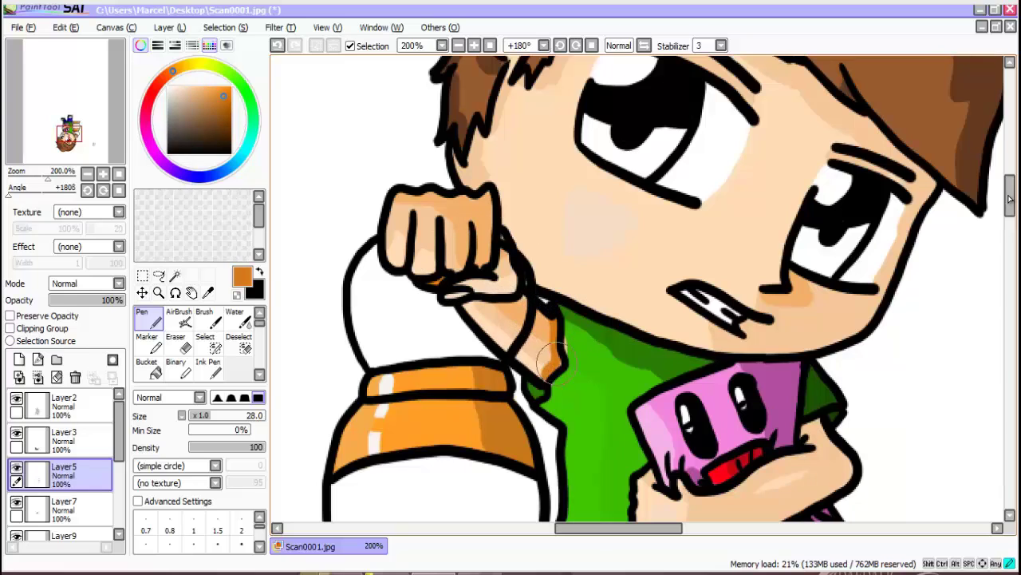
left_click(568, 347, "alt")
key("e")
left_click(148, 318)
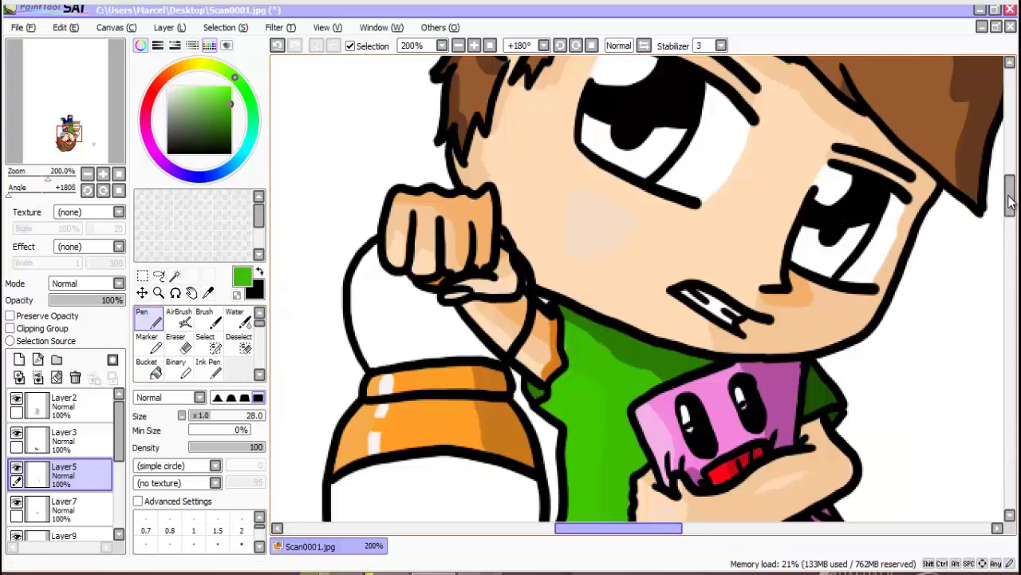
Add a new layer above the skin layer and paint both irises bright green.
left_click_drag(619, 529, 658, 528)
left_click_drag(1010, 197, 1010, 191)
left_click(19, 359)
left_click(230, 87)
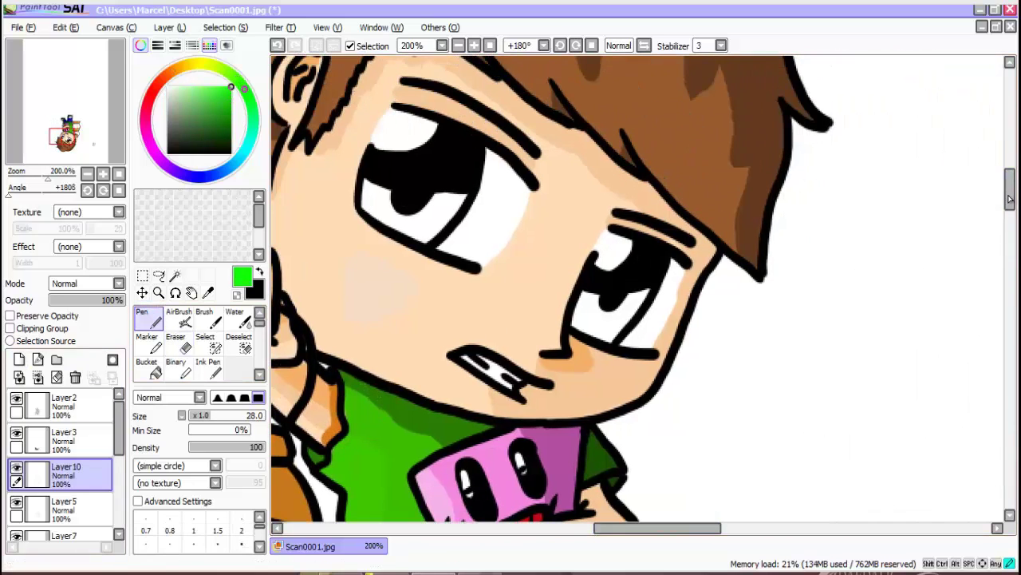
mouse_move(367, 181)
left_mouse_down()
mouse_move(424, 230)
mouse_move(390, 203)
mouse_move(397, 206)
left_mouse_up()
mouse_move(586, 300)
left_mouse_down()
mouse_move(583, 318)
mouse_move(635, 300)
left_mouse_up()
Shade the larger eye's iris with dark green, keeping a bright green crescent beneath the pupil.
left_click(232, 107)
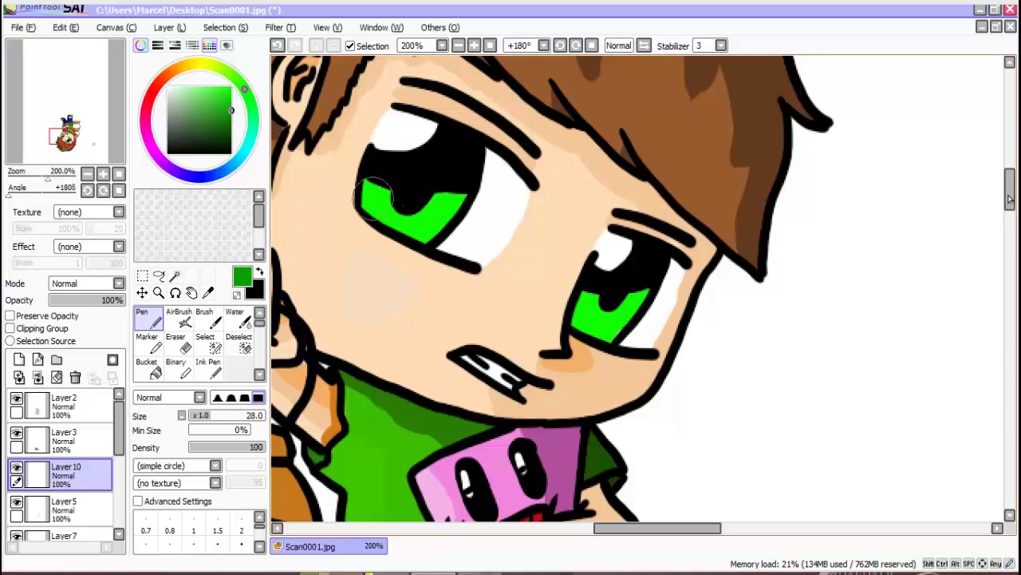
mouse_move(374, 197)
left_mouse_down()
mouse_move(397, 196)
mouse_move(427, 228)
mouse_move(370, 229)
mouse_move(395, 236)
left_mouse_up()
key("e")
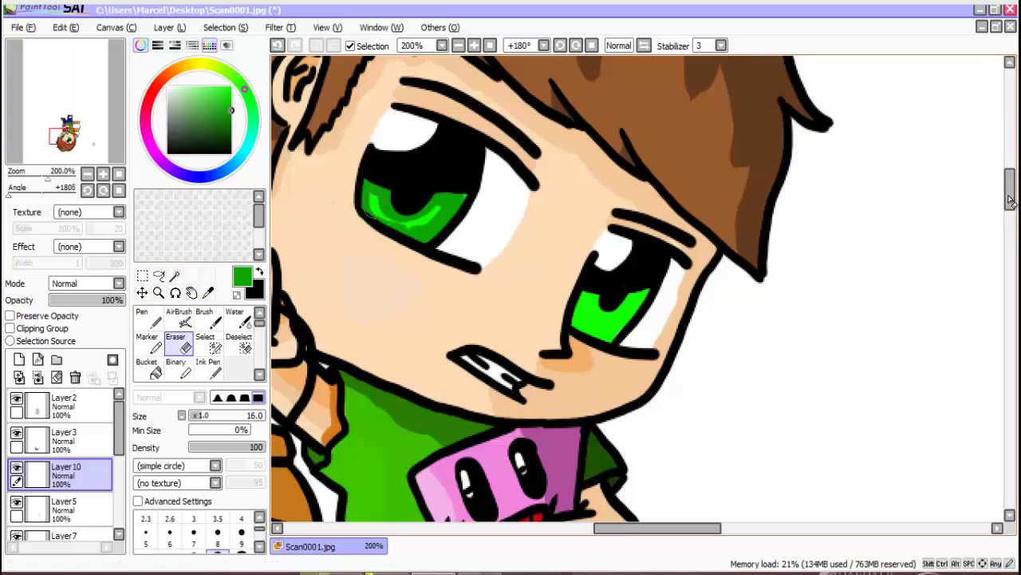
right_click(380, 214)
left_click(148, 318)
left_click(376, 205)
key("ctrl+z")
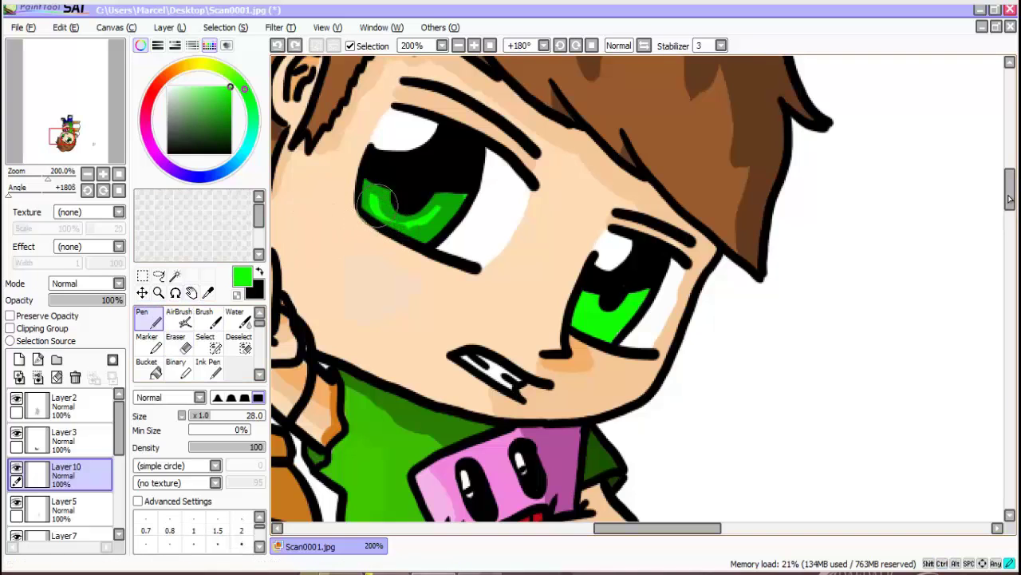
mouse_move(377, 206)
left_mouse_down()
mouse_move(412, 221)
mouse_move(435, 211)
left_mouse_up()
key("ctrl+z")
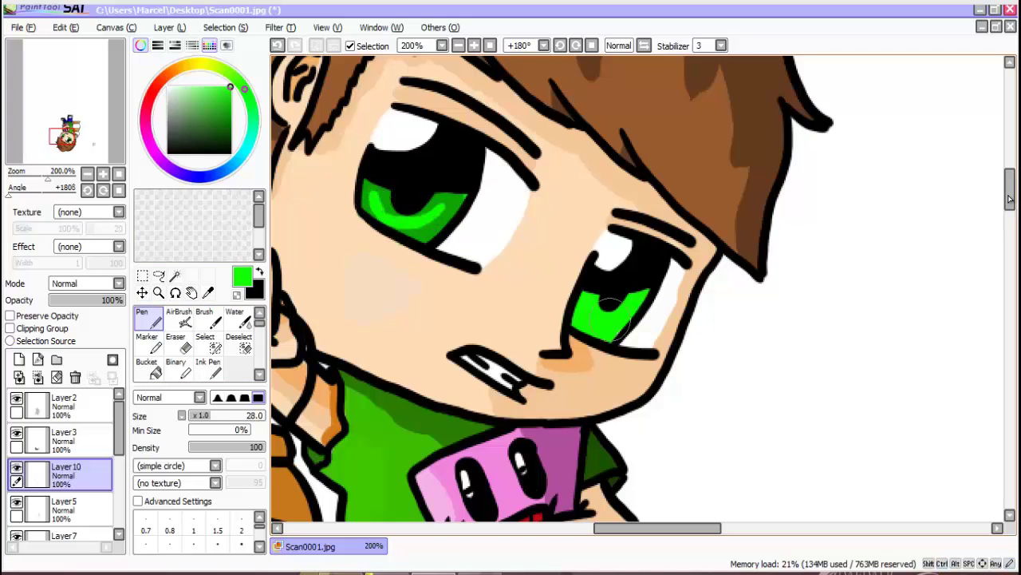
Shade the smaller eye's iris with dark green around a bright green crescent, undoing the unwanted strokes.
right_click(431, 233)
mouse_move(581, 295)
left_mouse_down()
mouse_move(638, 306)
mouse_move(583, 312)
mouse_move(594, 319)
left_mouse_up()
key("e")
left_click(178, 318)
left_click(149, 319)
key("ctrl+z")
key("ctrl+z")
mouse_move(587, 303)
left_mouse_down()
mouse_move(603, 320)
mouse_move(635, 303)
mouse_move(604, 322)
mouse_move(617, 318)
left_mouse_up()
key("ctrl+z")
Dot one large and one small pale green highlight onto each iris.
right_click(431, 233)
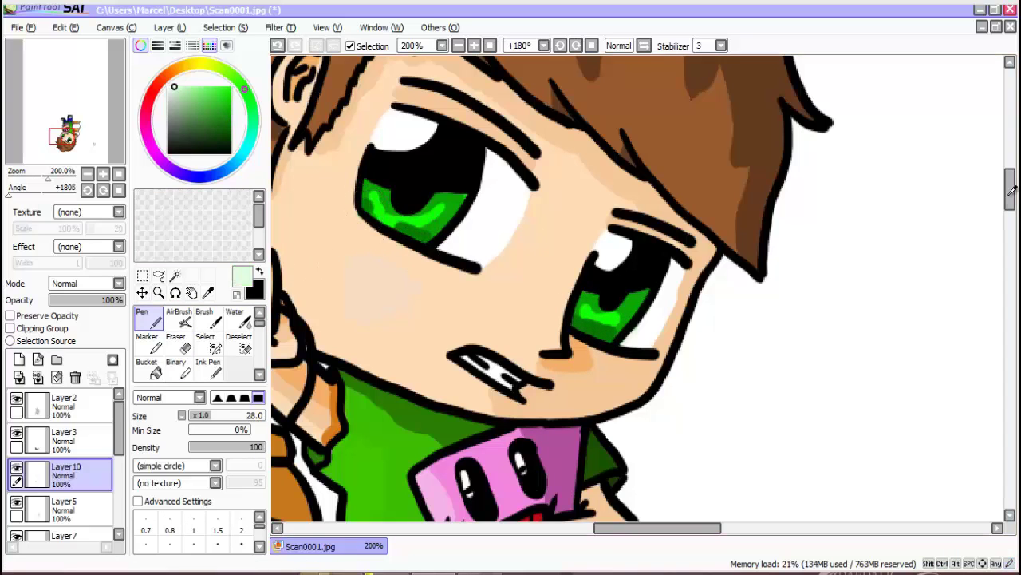
left_click(435, 216)
key("ctrl+z")
left_click(438, 218)
left_click(416, 224)
left_click(622, 316)
left_click(608, 321)
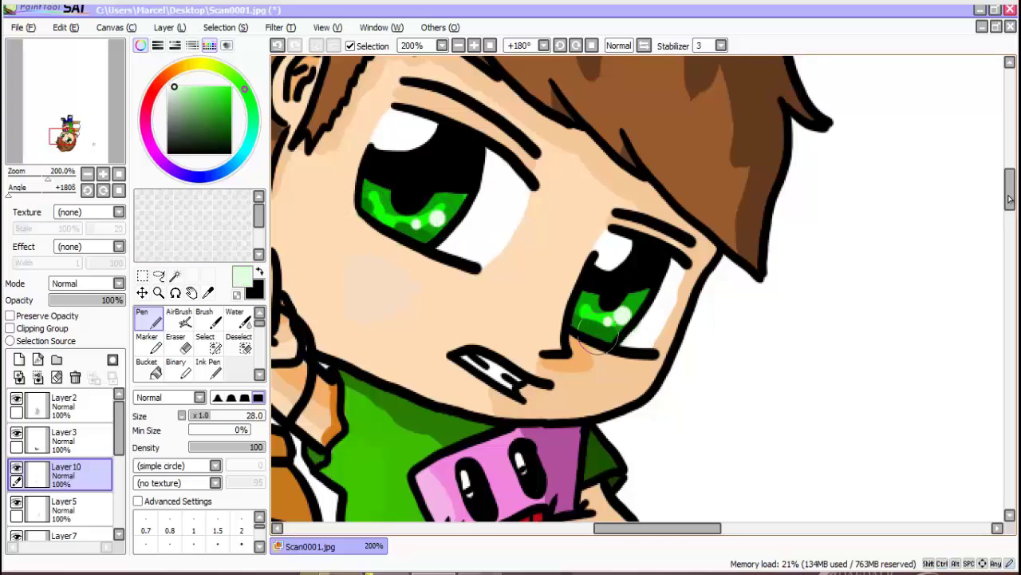
Erase the brown test scribble beside the character on the hair layer.
left_click(88, 173)
left_click(87, 174)
left_click(88, 173)
left_click(178, 343)
left_click(66, 440)
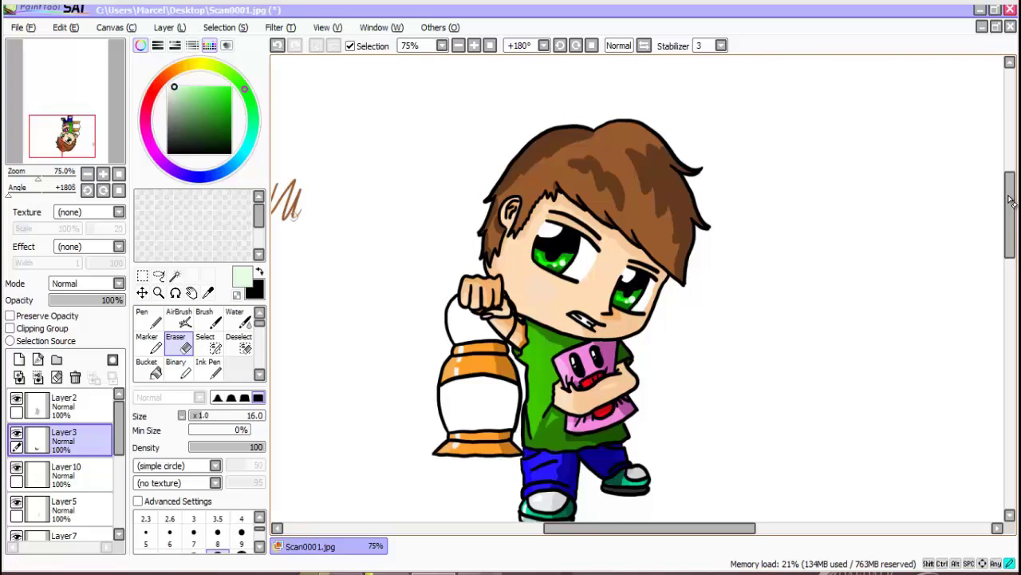
left_click_drag(650, 528, 639, 528)
left_click_drag(308, 205, 306, 225)
left_click_drag(639, 527, 668, 527)
left_click_drag(1010, 215, 1009, 219)
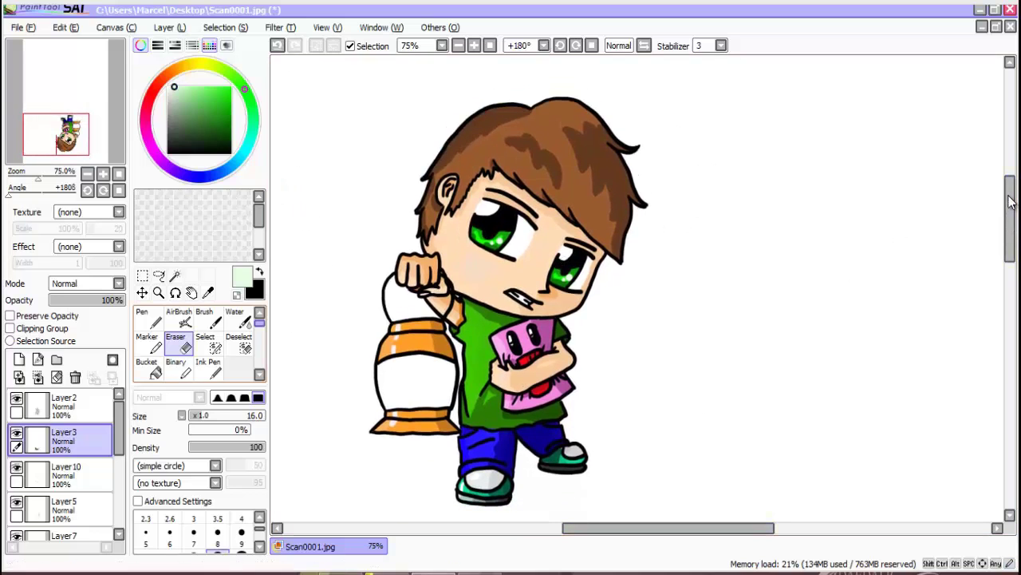
Soften the edges of the dark brown shading patches on the fringe and outer side of the hair with the Blur tool.
key("b")
scroll(915, 258, "up", 3)
left_click_drag(1010, 200, 1011, 171)
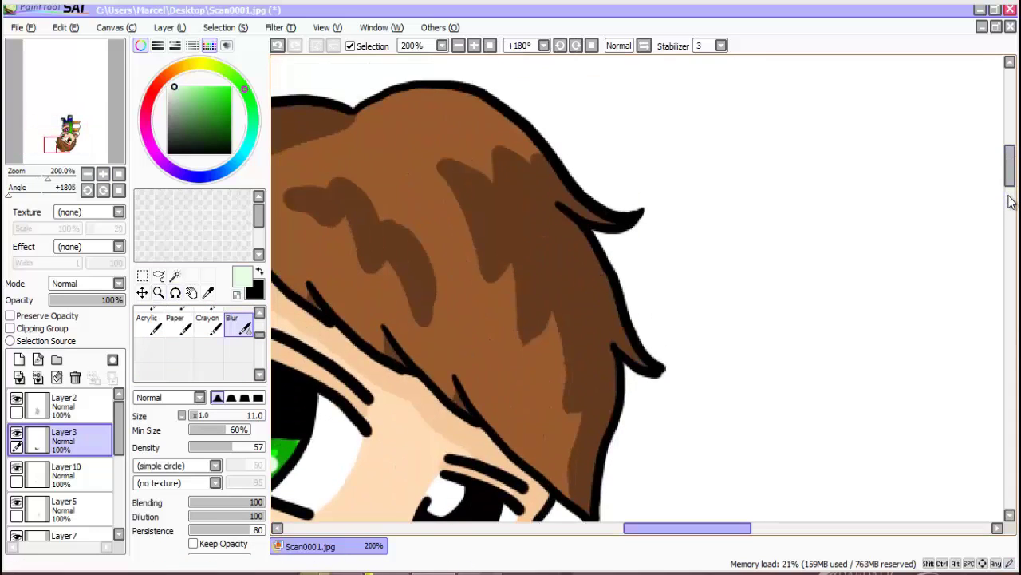
left_click_drag(672, 528, 656, 527)
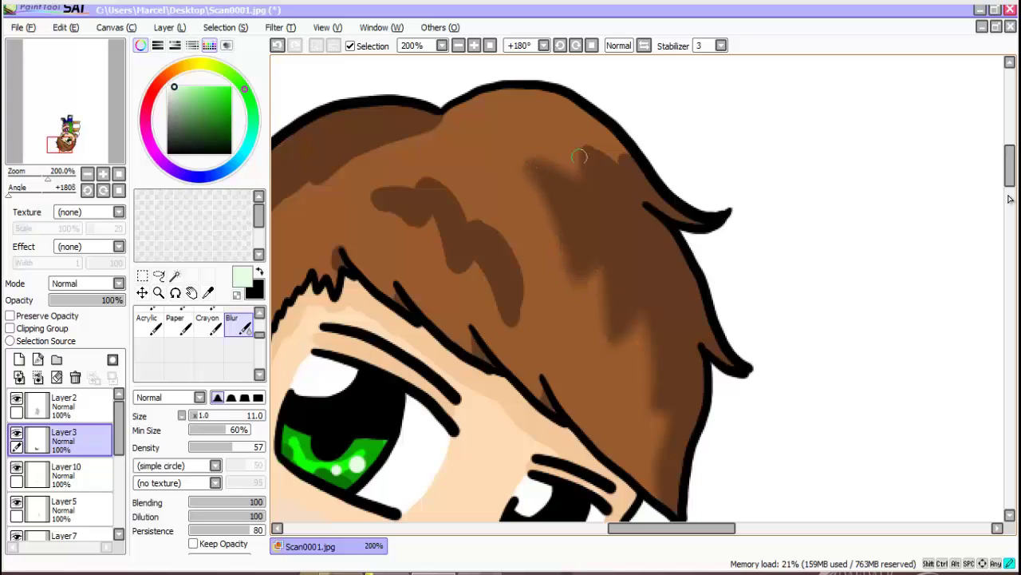
left_click_drag(629, 166, 627, 167)
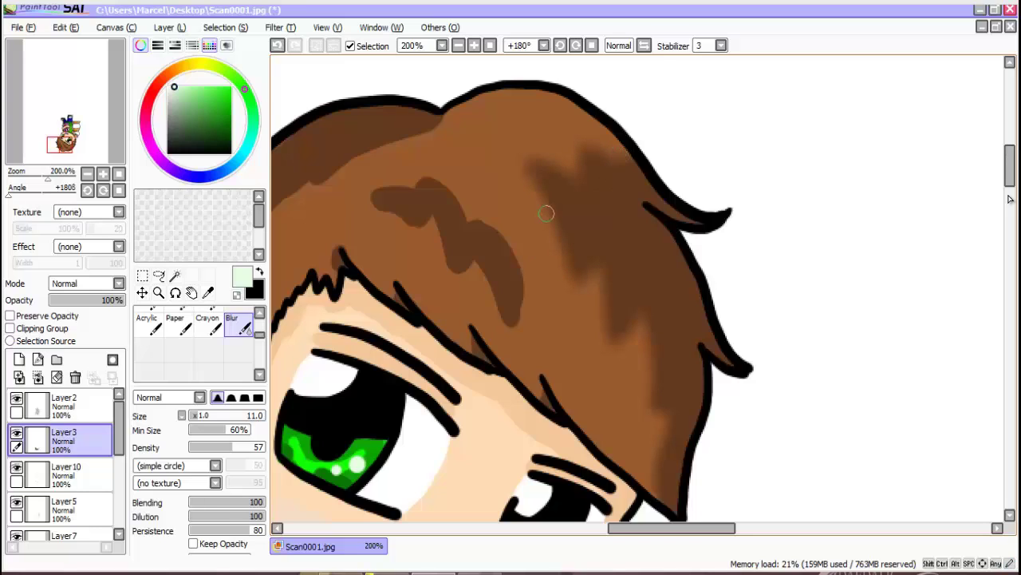
right_click(482, 272)
left_click_drag(662, 473, 660, 443)
left_click_drag(456, 256, 450, 248)
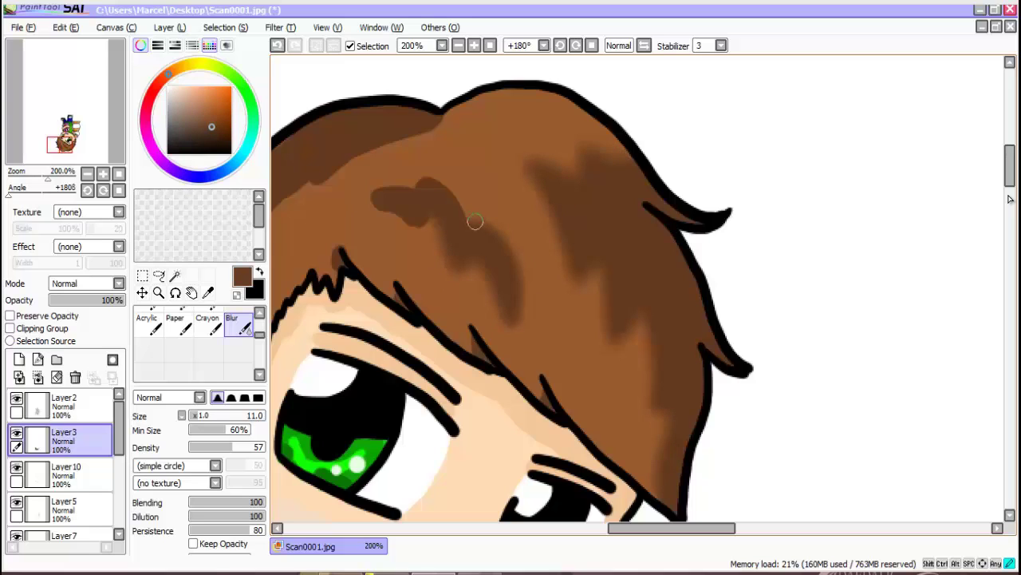
mouse_move(424, 220)
left_mouse_down()
mouse_move(425, 202)
mouse_move(379, 200)
left_mouse_up()
Blur the dark brown shading along the back of the head, around the ear and in the sideburn tufts.
left_click_drag(672, 527, 630, 527)
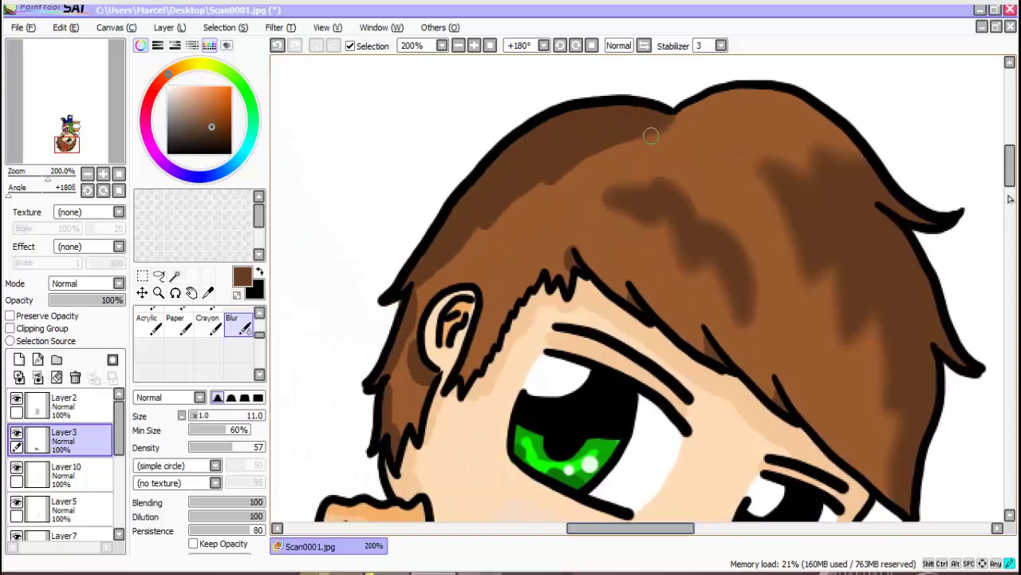
left_click_drag(506, 213, 479, 230)
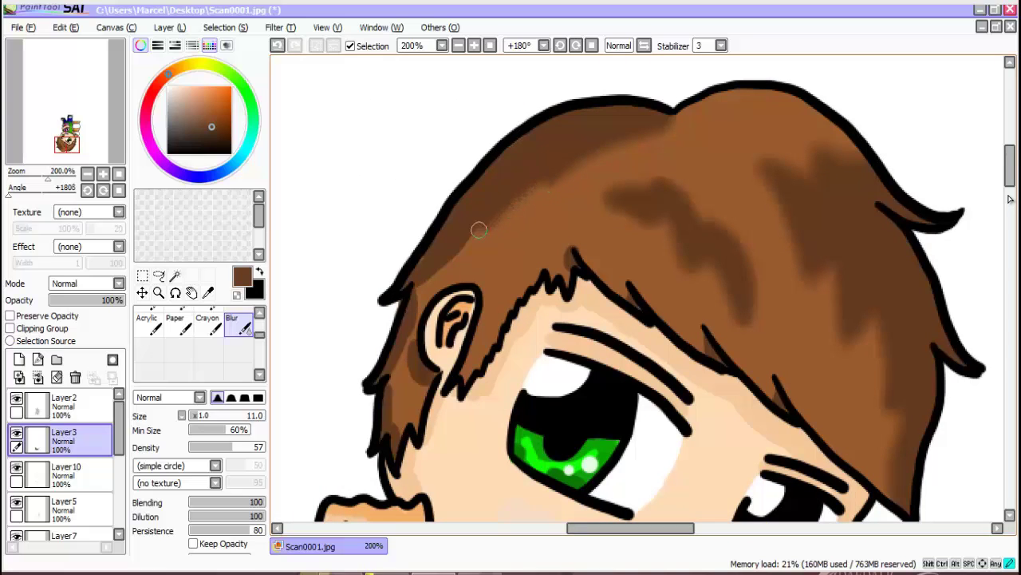
key("ctrl+z")
key("ctrl+y")
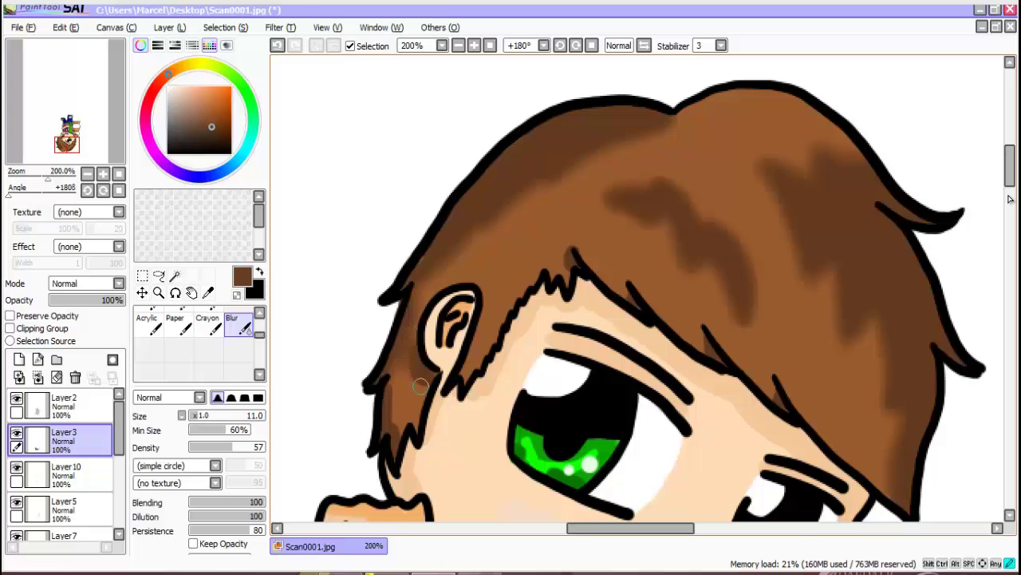
left_click_drag(393, 382, 401, 424)
key("Right")
key("Right")
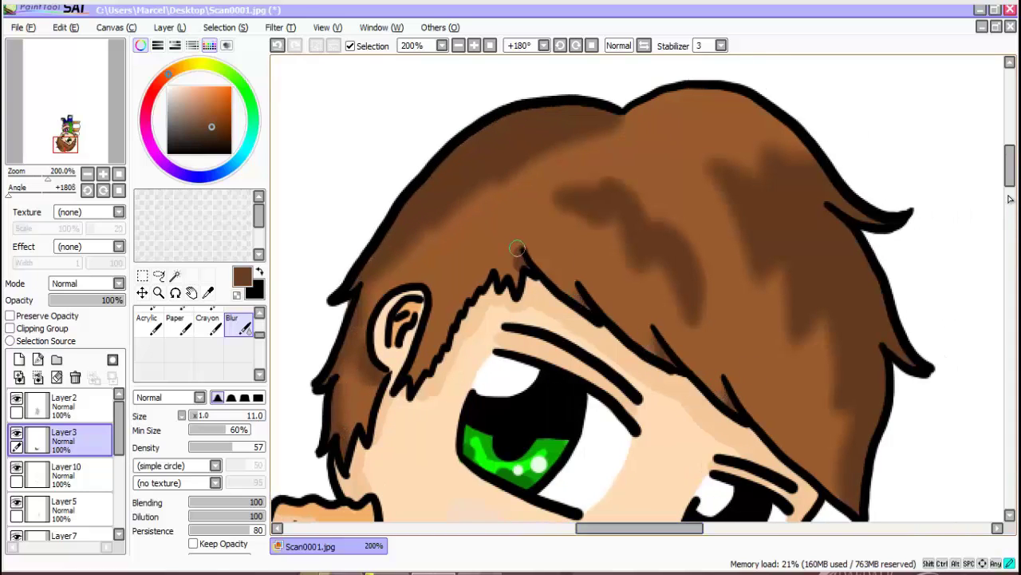
Blend the skin shading on the face, raised fist and arms on Layer5 with the Blur tool.
mouse_move(1011, 177)
left_mouse_down()
mouse_move(1011, 206)
mouse_move(1010, 195)
left_mouse_up()
left_click(71, 474)
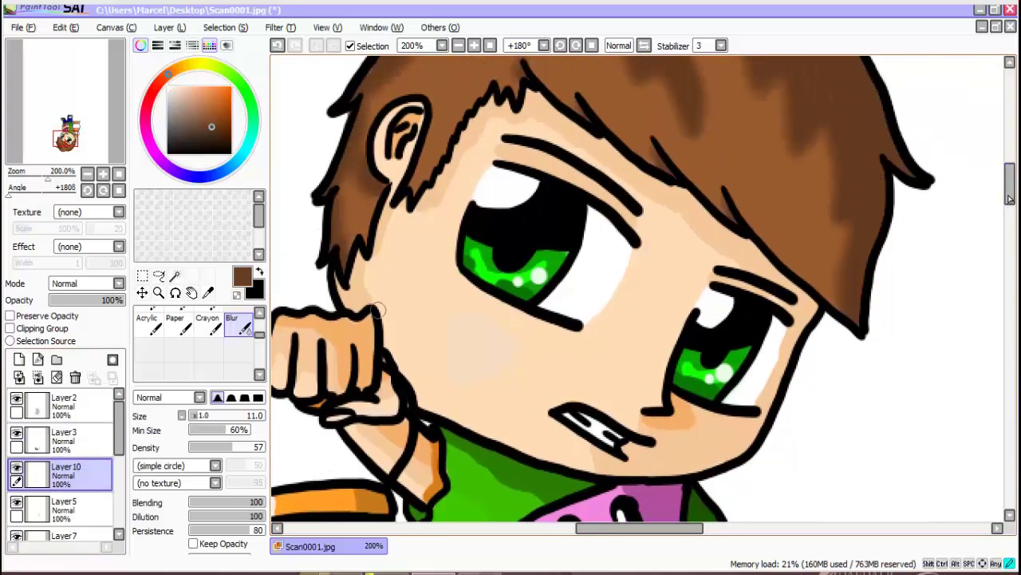
left_click(364, 250, "ctrl")
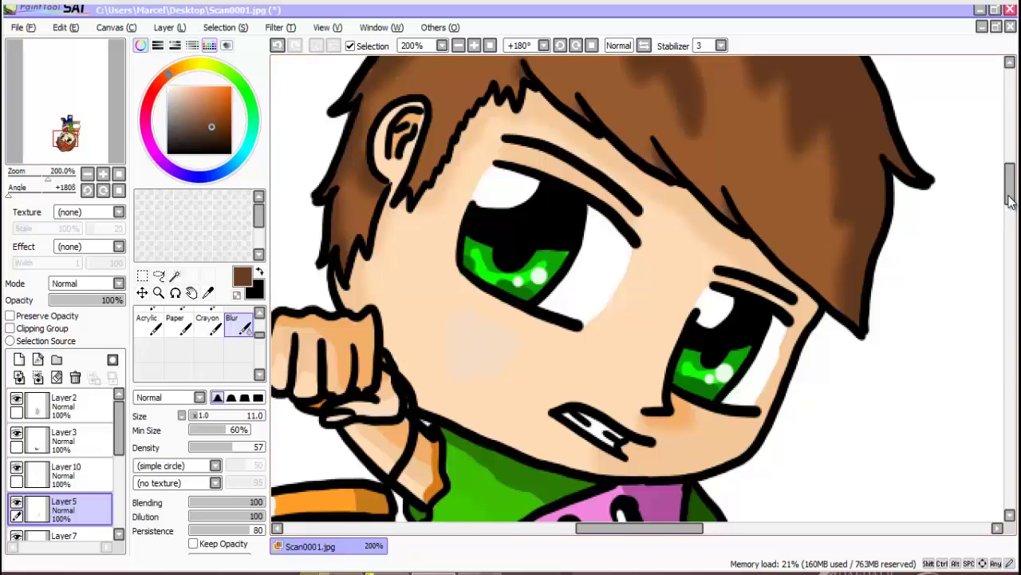
scroll(1010, 198, "down", 5)
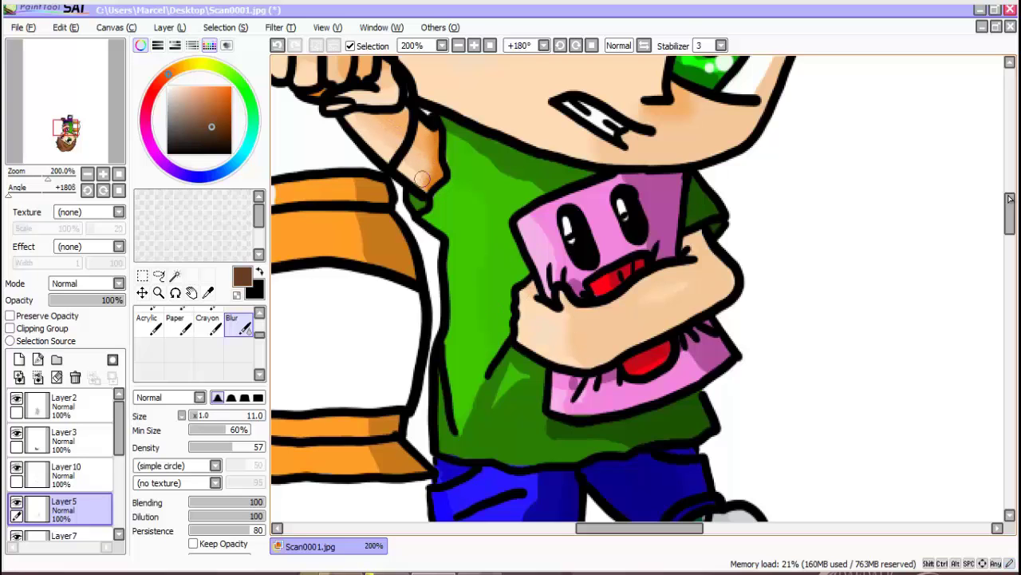
left_click_drag(625, 528, 601, 528)
left_click_drag(1010, 208, 1010, 198)
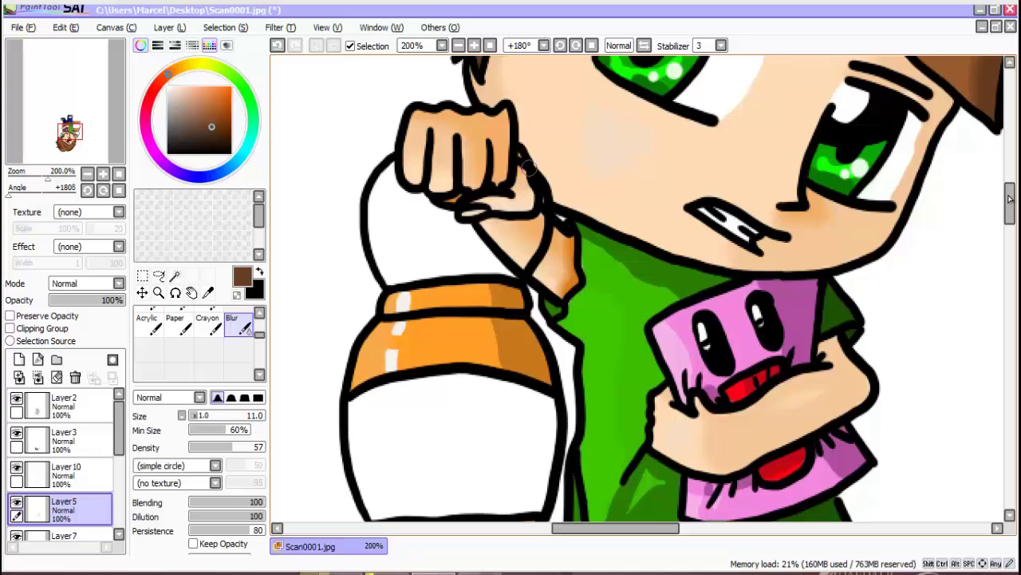
Blur the green shades and pale highlights in both irises on Layer10.
scroll(1011, 201, "up", 2)
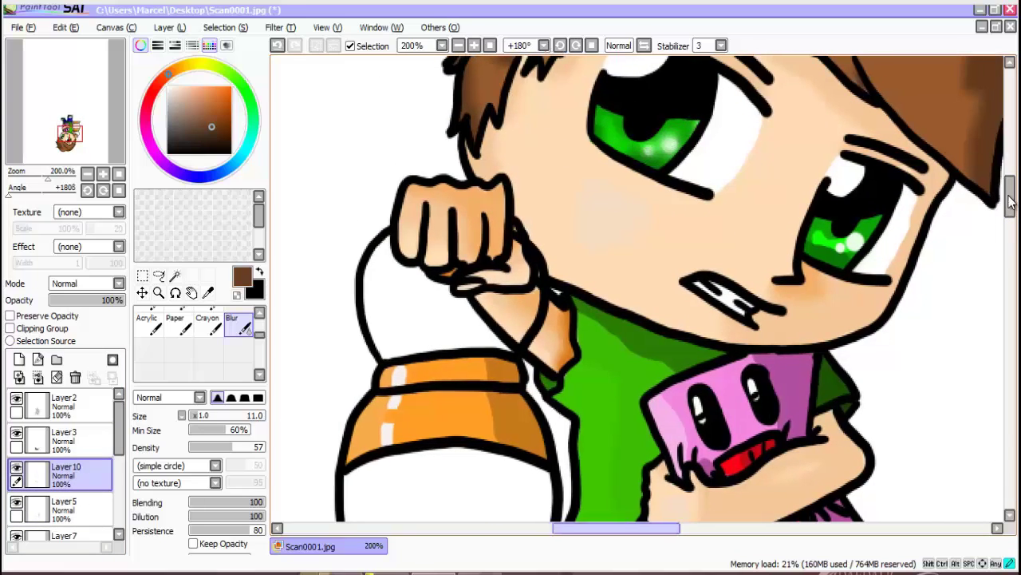
left_click_drag(616, 528, 655, 528)
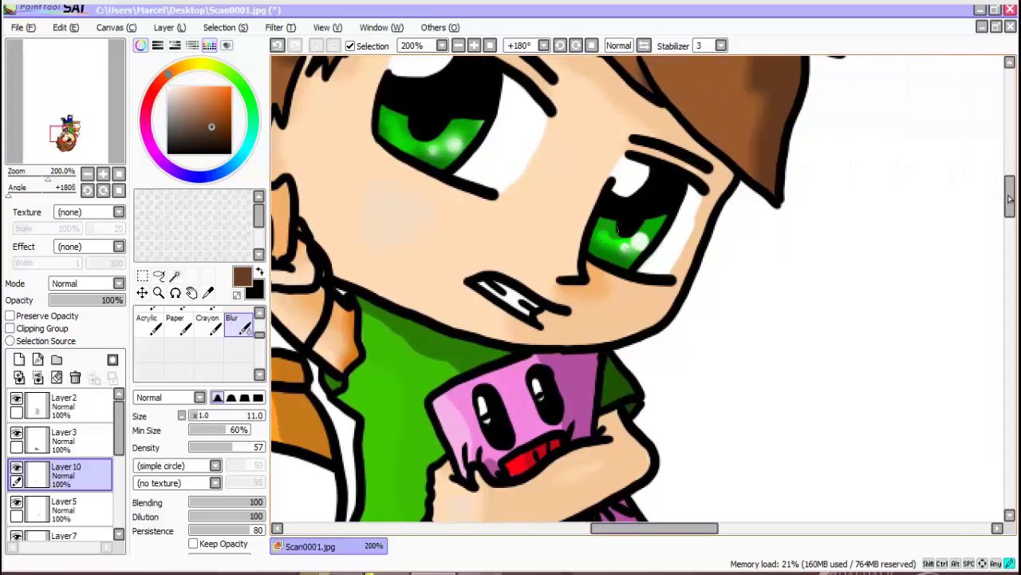
Blend the shading on the pink plush and its red mouth on their own colour layers.
scroll(1011, 197, "down", 5)
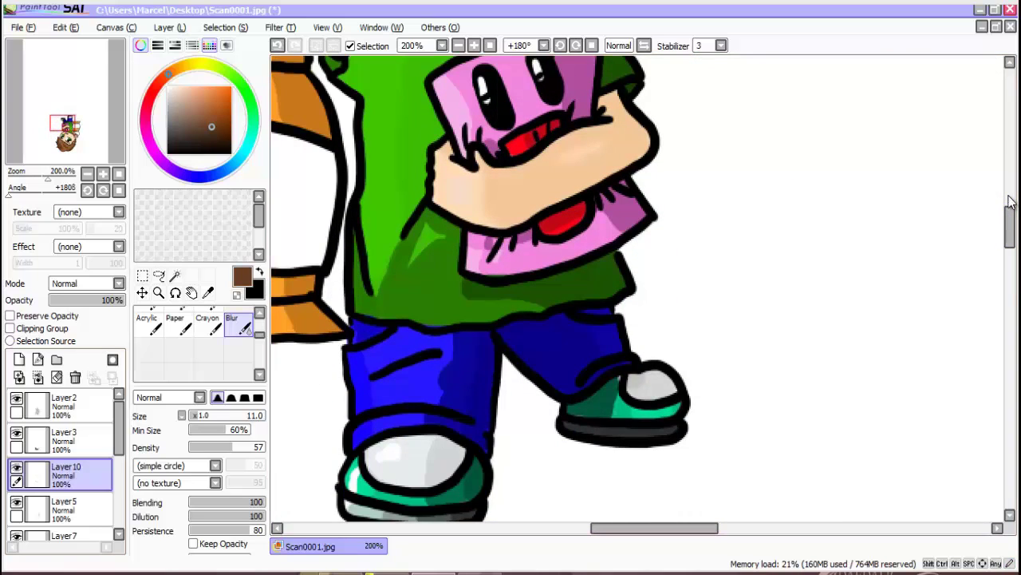
scroll(1010, 198, "up", 2)
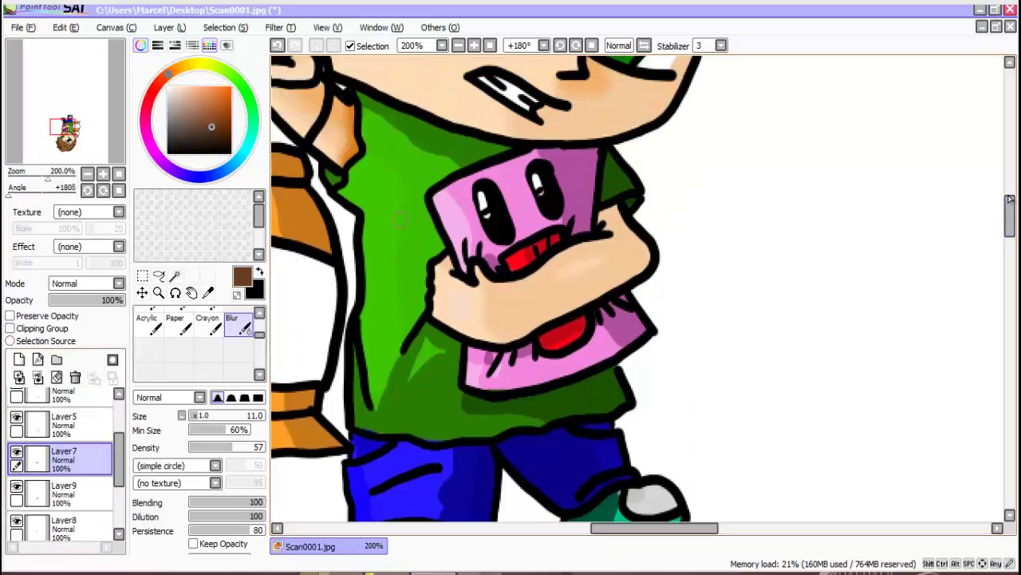
left_click(67, 493)
scroll(67, 479, "down", 3)
left_click(68, 455)
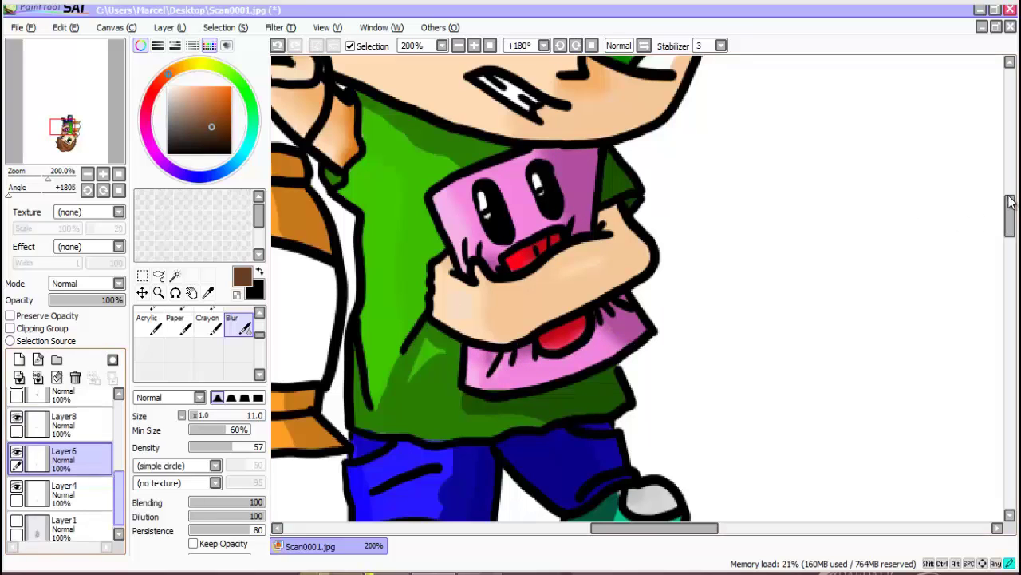
Blend the green shirt's shadows and highlights on Layer9, including the dark shadow under the plush.
left_click_drag(119, 499, 119, 468)
left_click(76, 470)
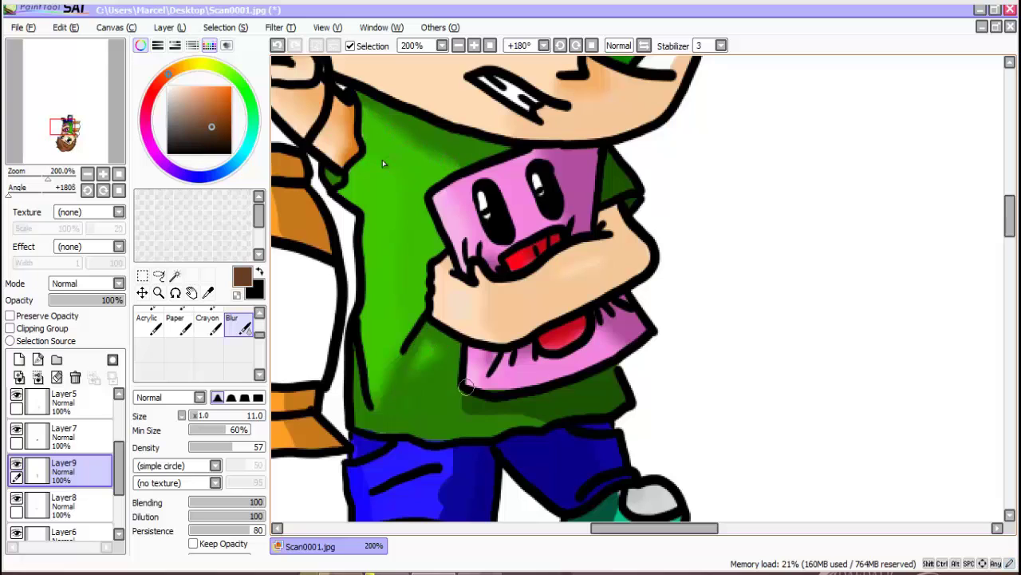
left_click_drag(471, 410, 513, 416)
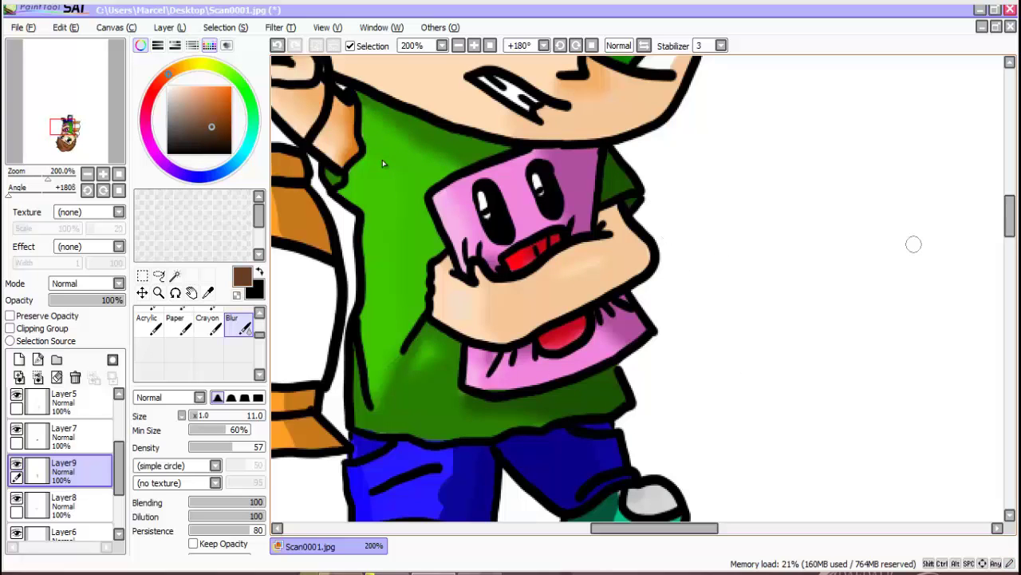
Blend the teal shading and highlights of both shoes on Layer8 with the Blur tool.
scroll(383, 163, "up", 5)
scroll(383, 164, "down", 10)
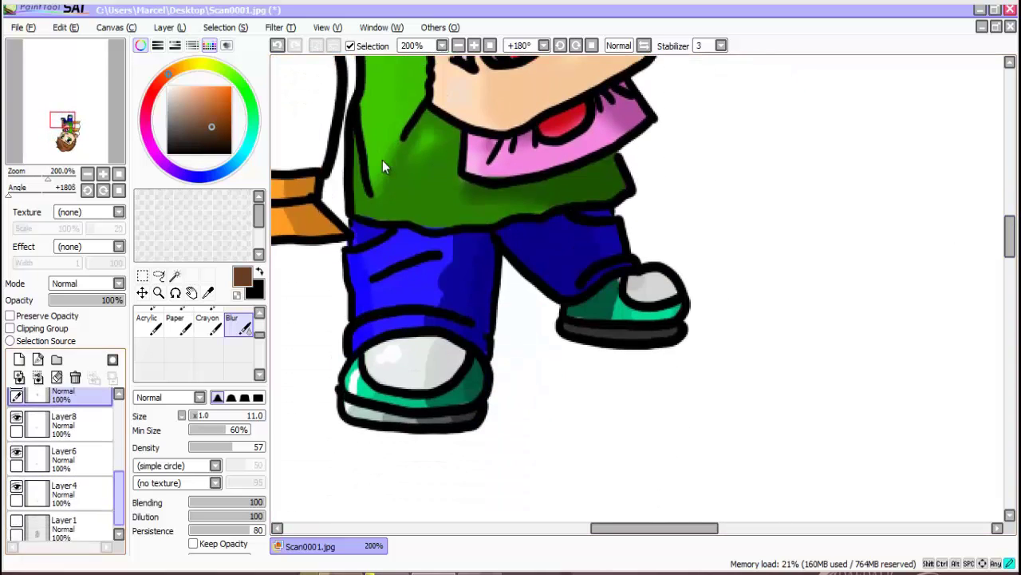
left_click(440, 292, "ctrl+shift")
left_click(441, 279, "ctrl+shift")
left_click(423, 262, "ctrl+shift")
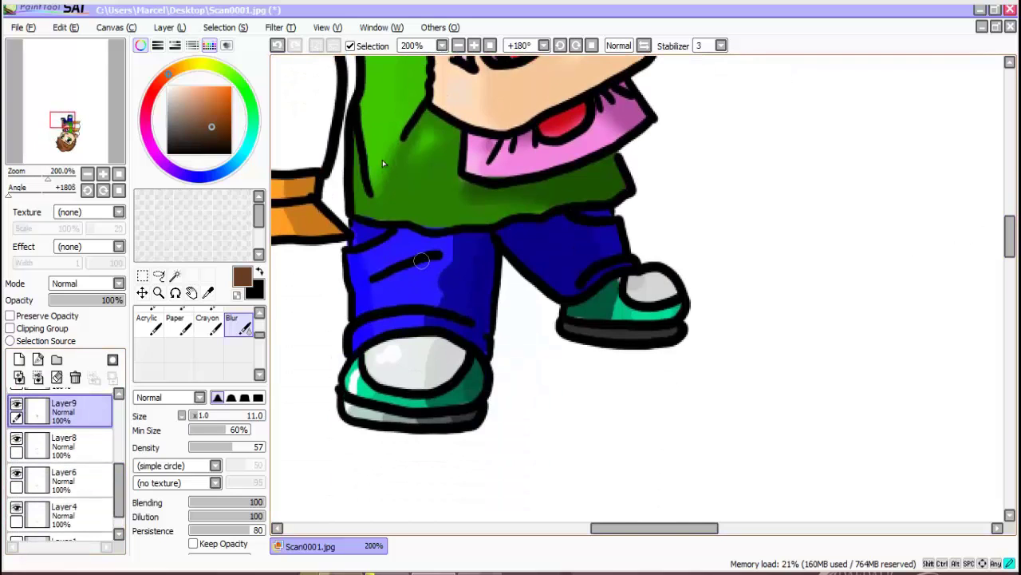
mouse_move(119, 491)
left_mouse_down()
mouse_move(118, 446)
mouse_move(118, 501)
mouse_move(118, 490)
left_mouse_up()
left_click(68, 420)
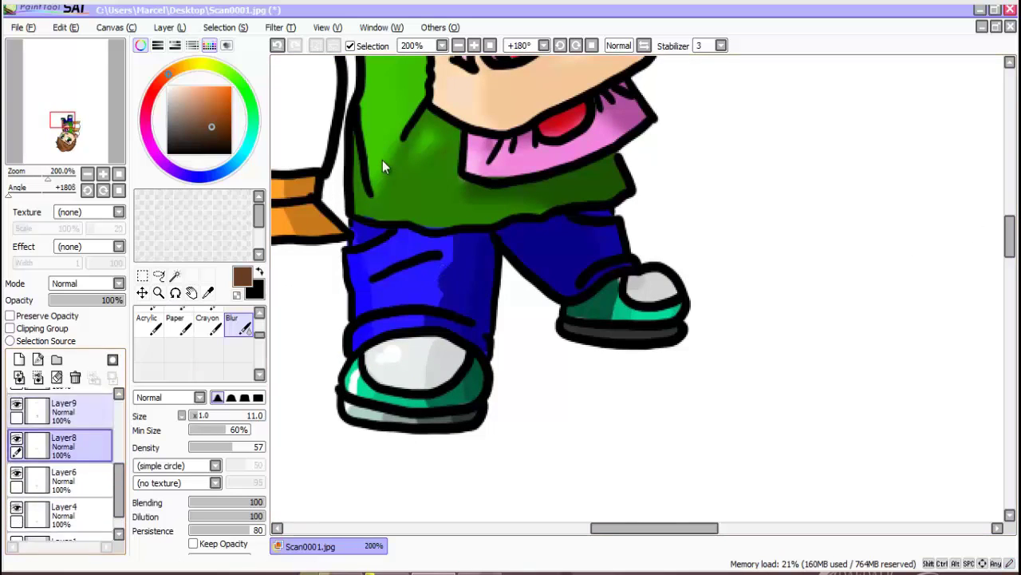
left_click(68, 412)
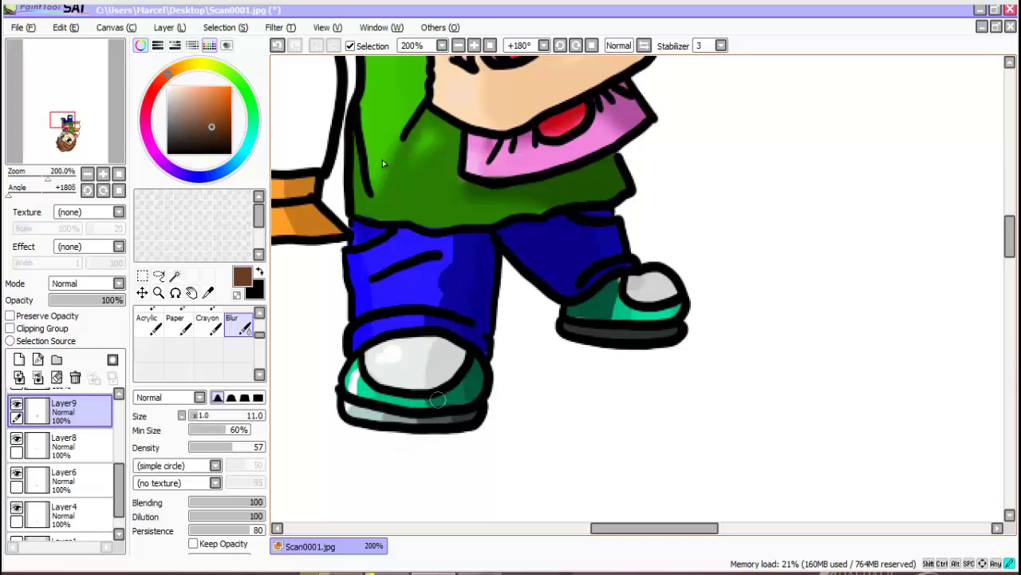
left_click(119, 394)
left_click(71, 471)
left_click_drag(481, 385, 470, 389)
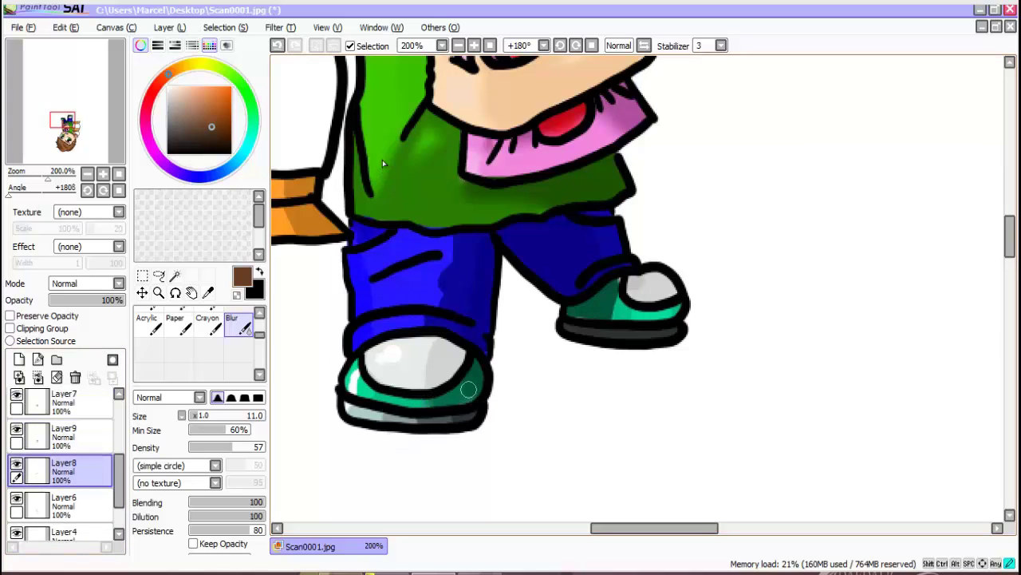
mouse_move(357, 385)
left_mouse_down()
mouse_move(352, 406)
mouse_move(451, 421)
mouse_move(427, 421)
left_mouse_up()
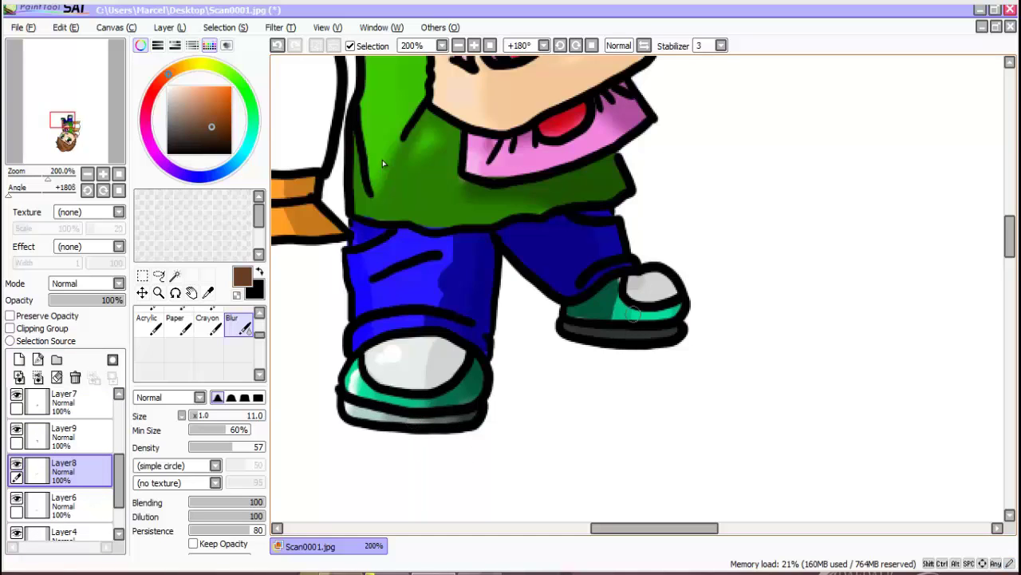
left_click_drag(619, 307, 635, 314)
Blend the dark blue shading into the lighter blue of the trousers on Layer7.
left_click(76, 436)
left_click(119, 394)
left_click(76, 452)
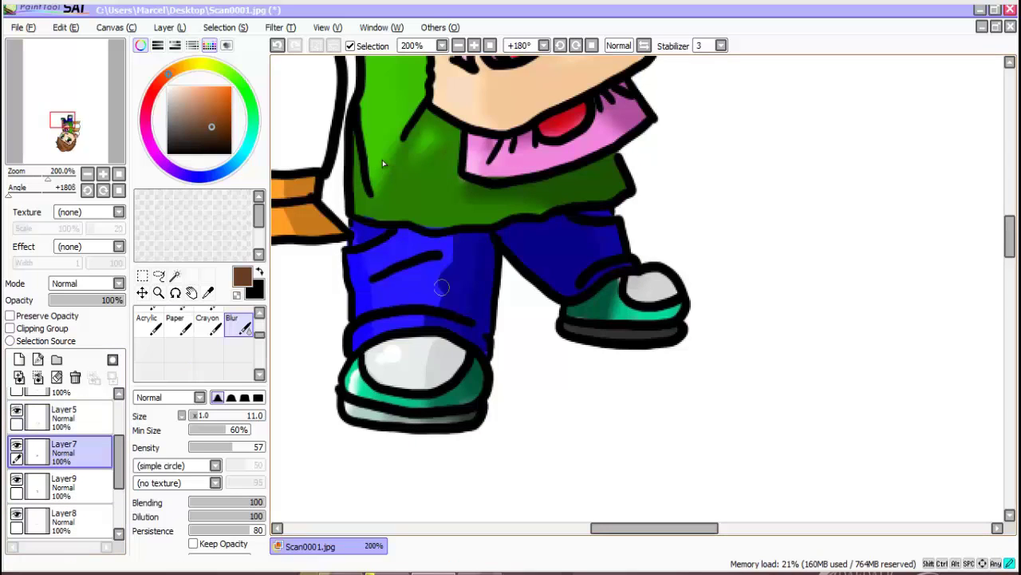
left_click_drag(443, 287, 440, 278)
Soften the orange shading and white highlight streaks on the lantern's upper and lower bands on Layer5.
scroll(851, 287, "up", 5)
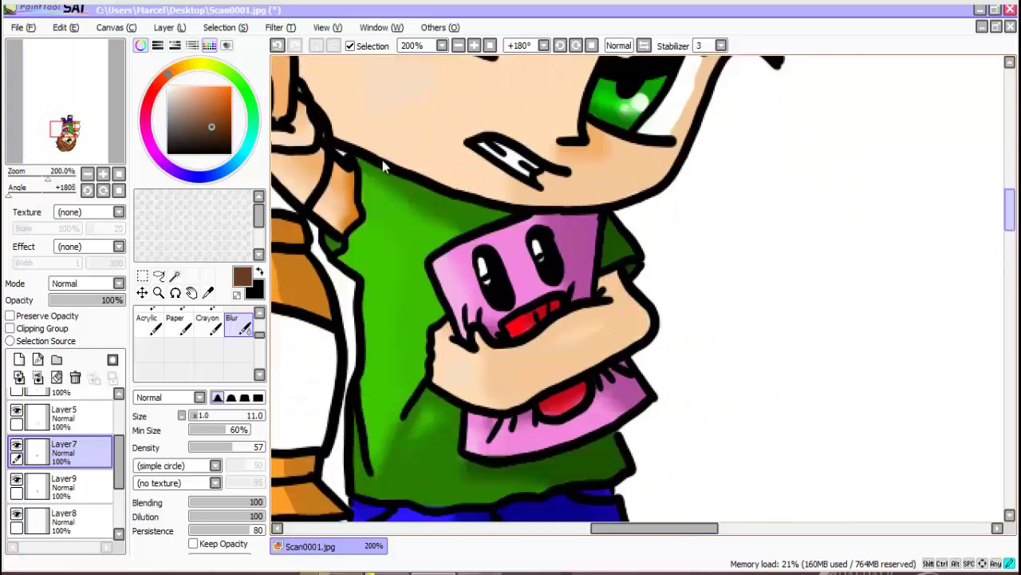
left_click_drag(1010, 209, 1010, 217)
left_click_drag(655, 527, 600, 527)
left_click(76, 417)
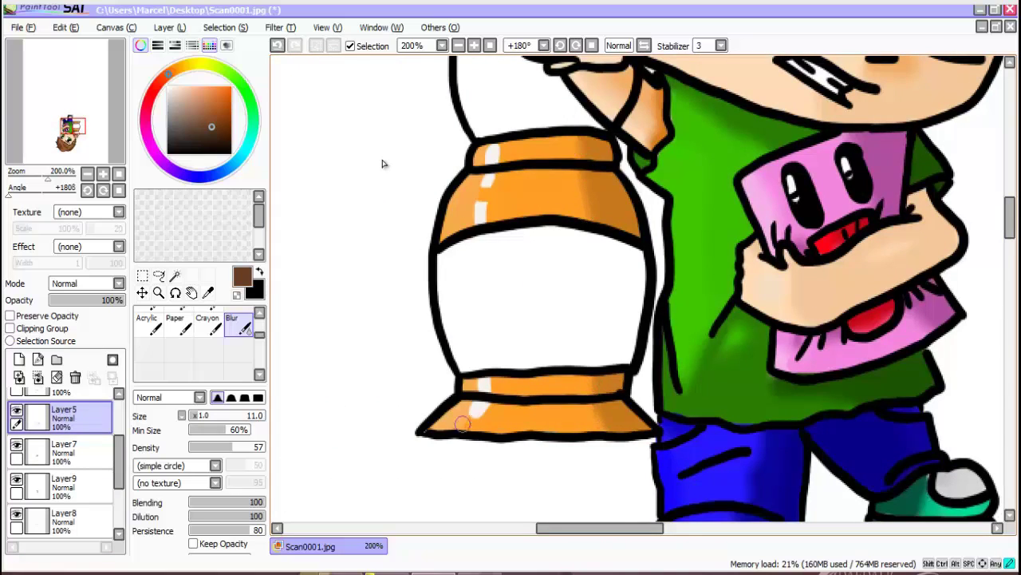
left_click_drag(477, 208, 483, 182)
left_click_drag(479, 410, 469, 408)
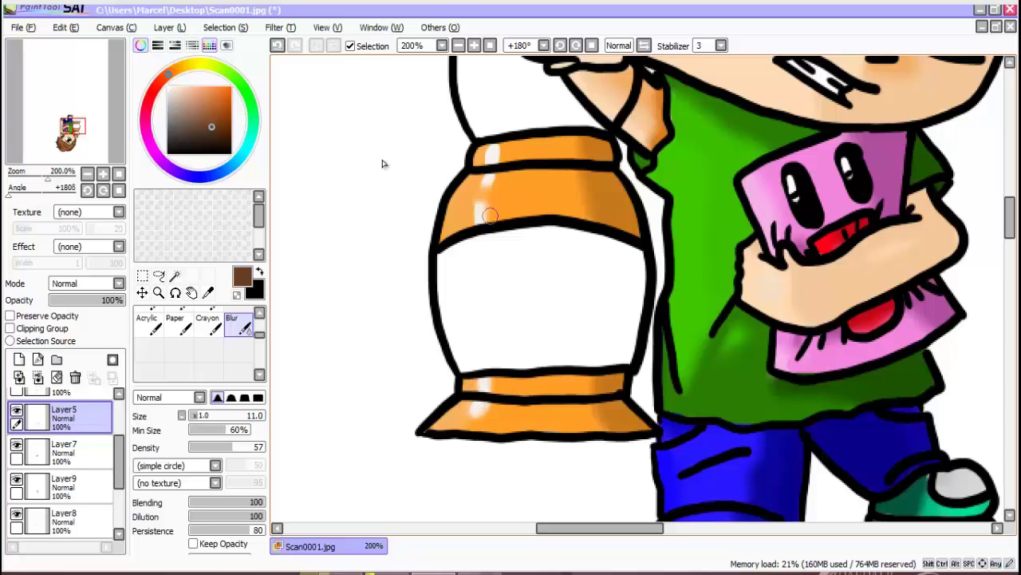
Scribble a light orange-brown zigzag highlight over the fringe on Layer3 with the size 9 Pen, undoing the unwanted stroke.
scroll(382, 163, "right", 2)
scroll(382, 163, "up", 6)
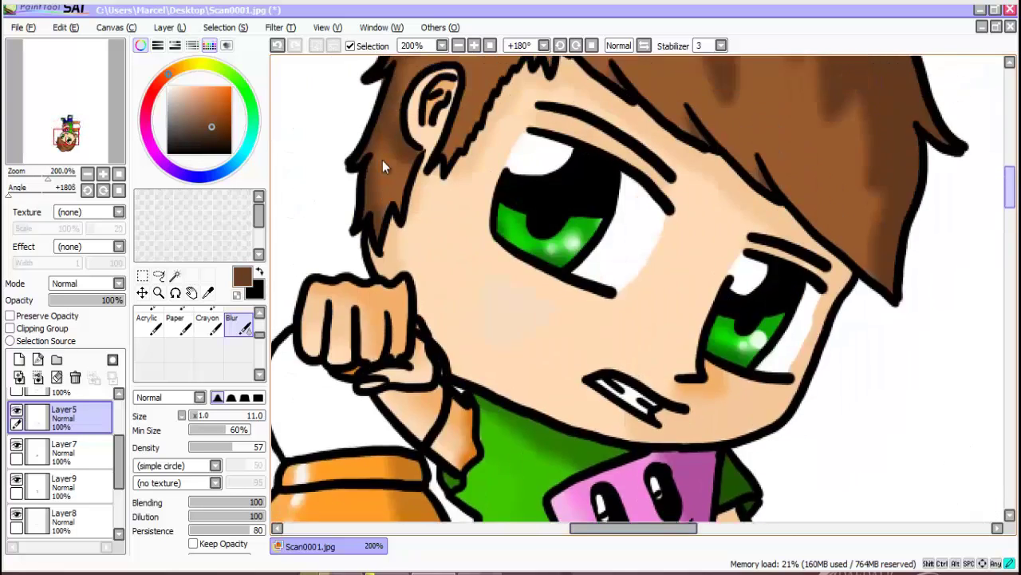
left_click(66, 438)
right_click(476, 237)
left_click_drag(259, 335, 259, 322)
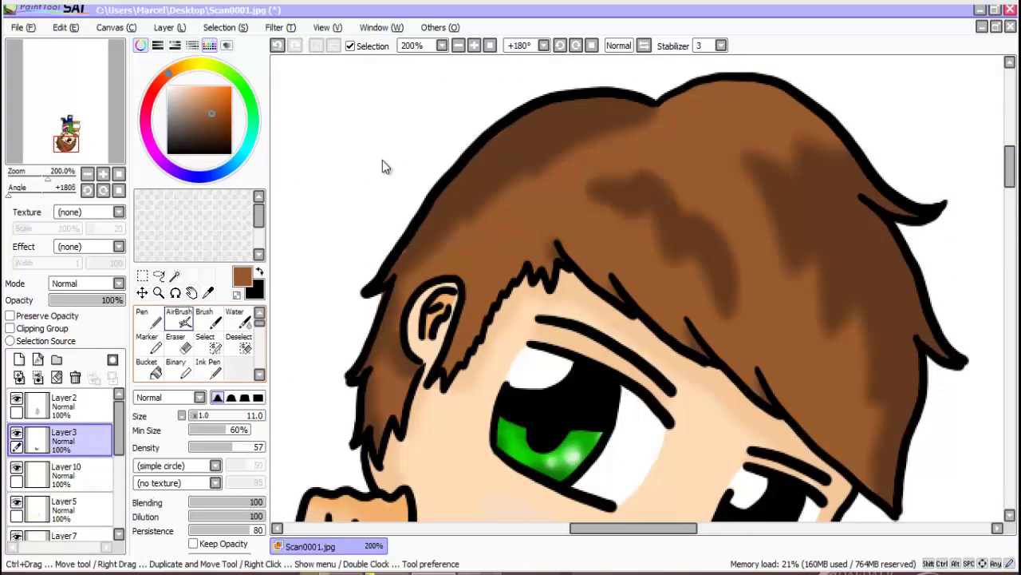
left_click(149, 318)
right_click(456, 234)
right_click(455, 234)
left_click_drag(210, 106, 211, 97)
left_click(199, 415)
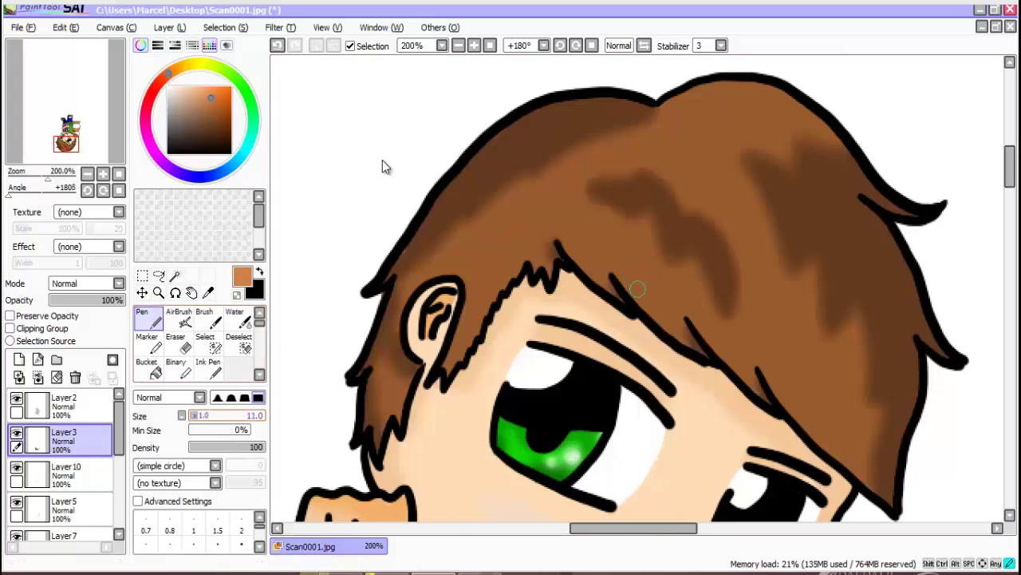
left_click(103, 191)
key("End")
mouse_move(673, 191)
left_mouse_down()
mouse_move(669, 279)
mouse_move(732, 339)
left_mouse_up()
key("ctrl+z")
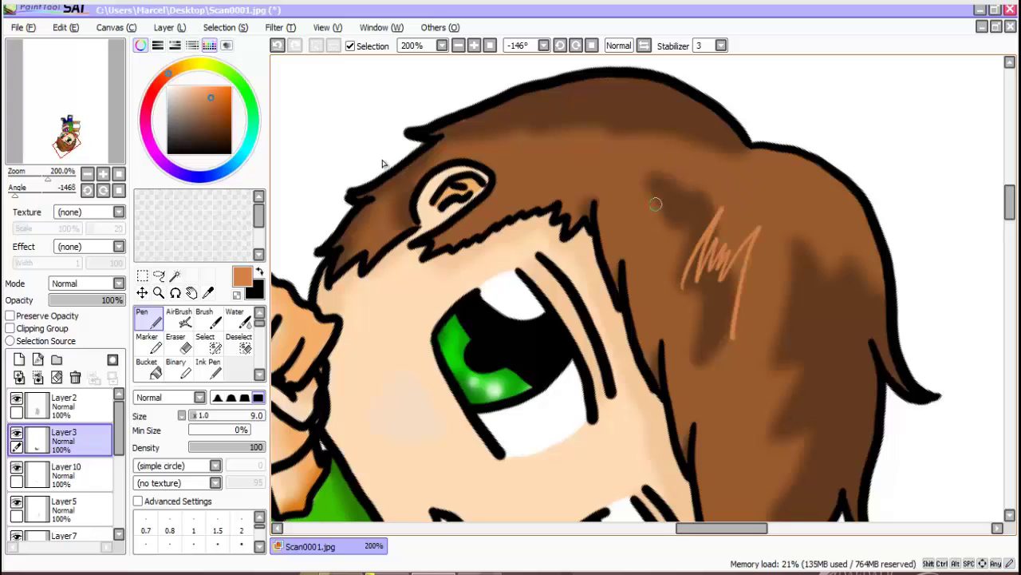
Add matching zigzag highlights on both sides of the fringe highlight, rotating the canvas to suit the strokes.
left_click(104, 190)
mouse_move(814, 312)
left_mouse_down()
mouse_move(753, 408)
mouse_move(745, 396)
left_mouse_up()
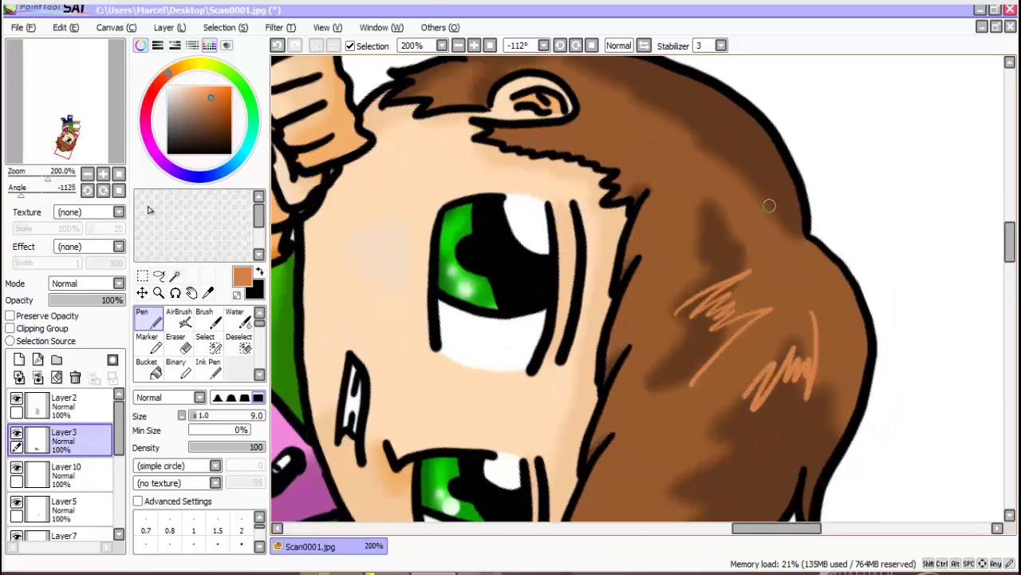
mouse_move(766, 210)
left_mouse_down()
mouse_move(707, 184)
mouse_move(655, 233)
left_mouse_up()
left_click(88, 191)
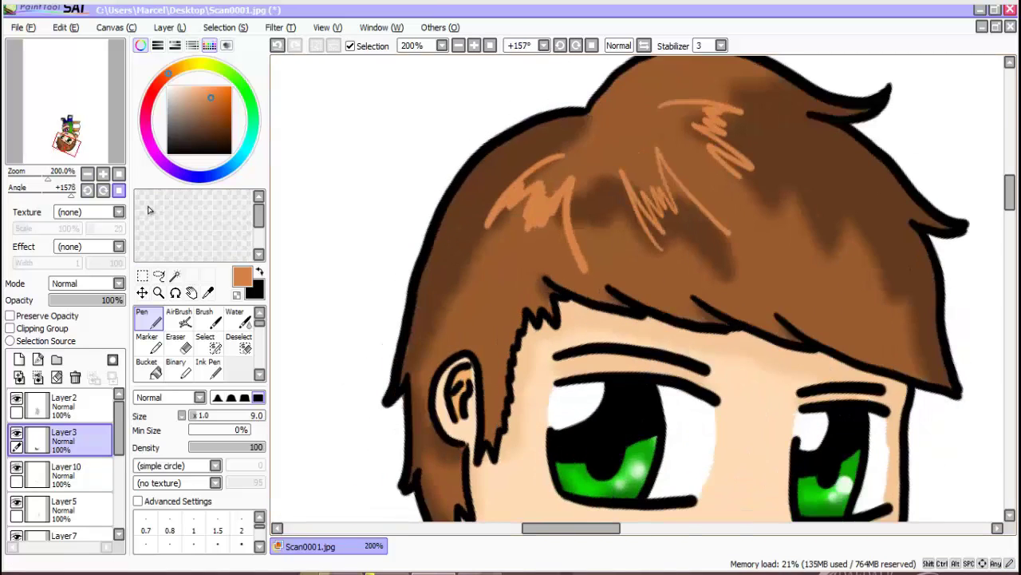
Add a last zigzag highlight over the fringe's far end on Layer3 and blend all hair highlights with the Blur brush.
mouse_move(829, 217)
left_mouse_down()
mouse_move(882, 305)
mouse_move(795, 300)
left_mouse_up()
left_click_drag(260, 322, 259, 332)
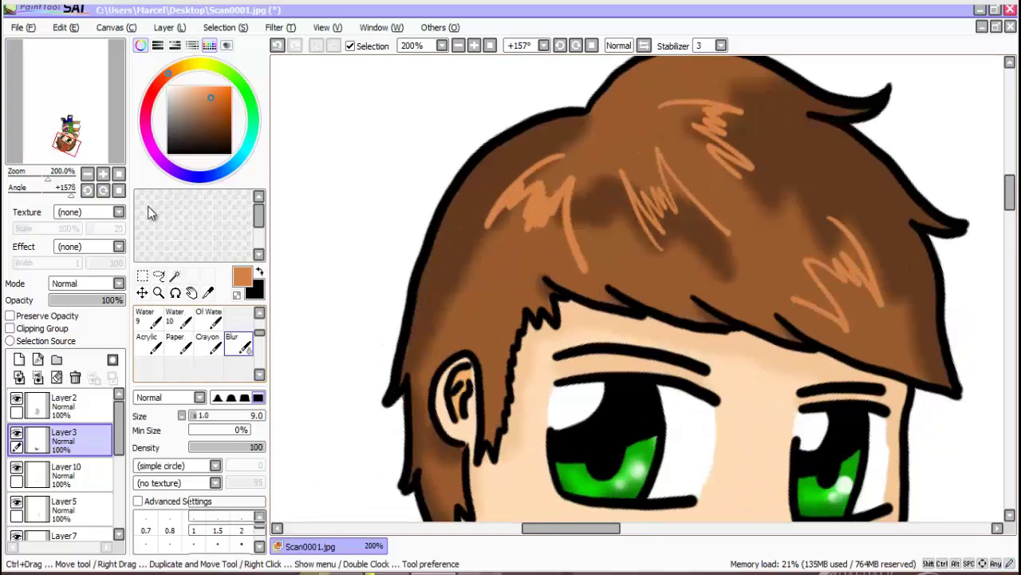
left_click(239, 343)
mouse_move(487, 225)
left_mouse_down()
mouse_move(537, 167)
mouse_move(504, 219)
mouse_move(570, 183)
mouse_move(574, 244)
mouse_move(618, 172)
mouse_move(672, 234)
mouse_move(723, 231)
mouse_move(701, 128)
mouse_move(745, 162)
mouse_move(658, 98)
left_mouse_up()
mouse_move(794, 311)
left_mouse_down()
mouse_move(830, 315)
mouse_move(869, 288)
mouse_move(837, 223)
left_mouse_up()
Create a new layer directly above Layer1, beneath all the character's colour layers.
key("Page_Down")
key("Page_Down")
key("Page_Down")
key("End")
key("End")
key("Down")
key("Down")
key("Down")
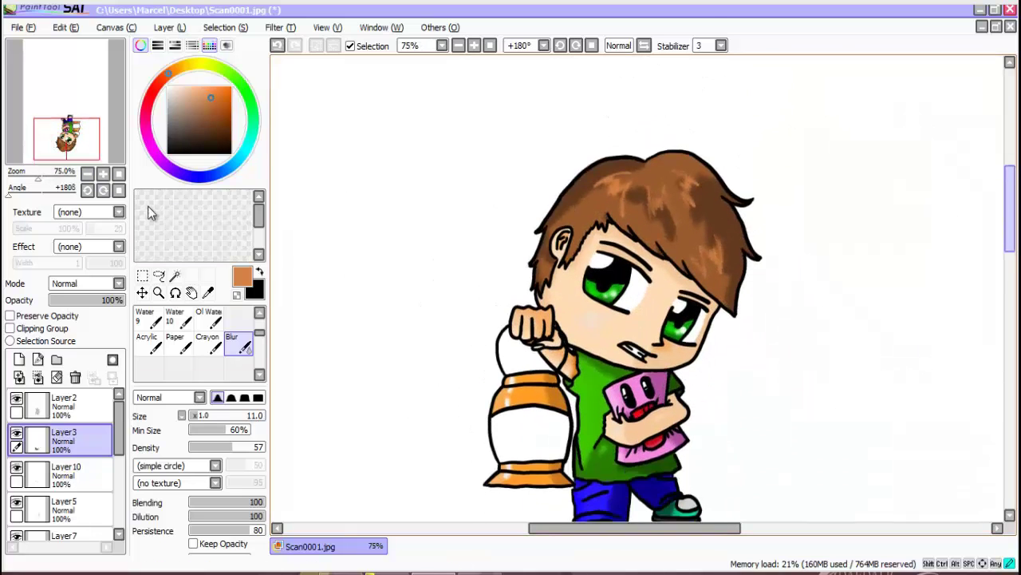
left_click_drag(119, 428, 119, 511)
left_click(68, 523)
left_click(19, 360)
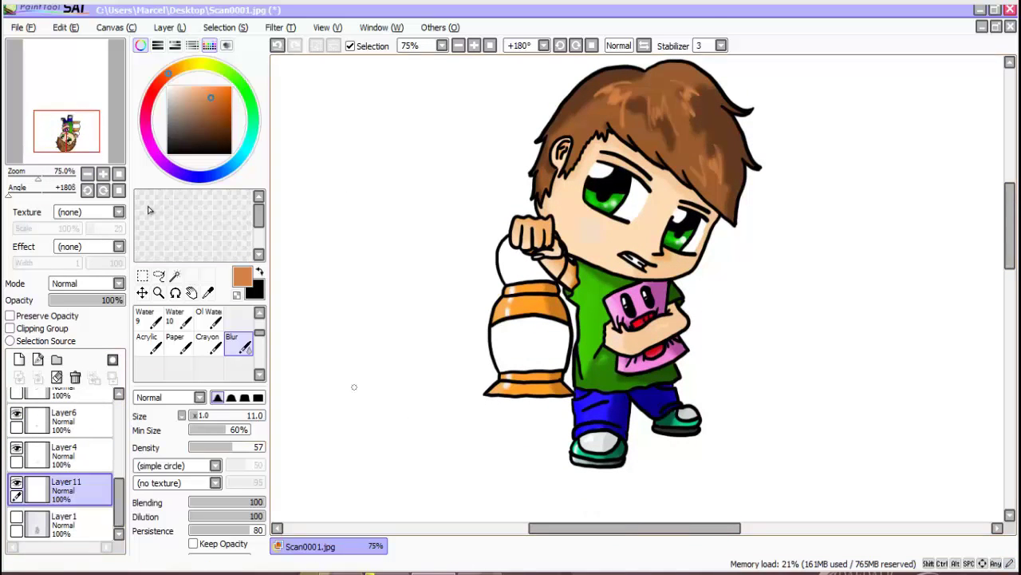
Draw a black floor line and an upright wall line behind the character with the size 9 Pen, undoing the trial lines.
left_click_drag(177, 96, 167, 105)
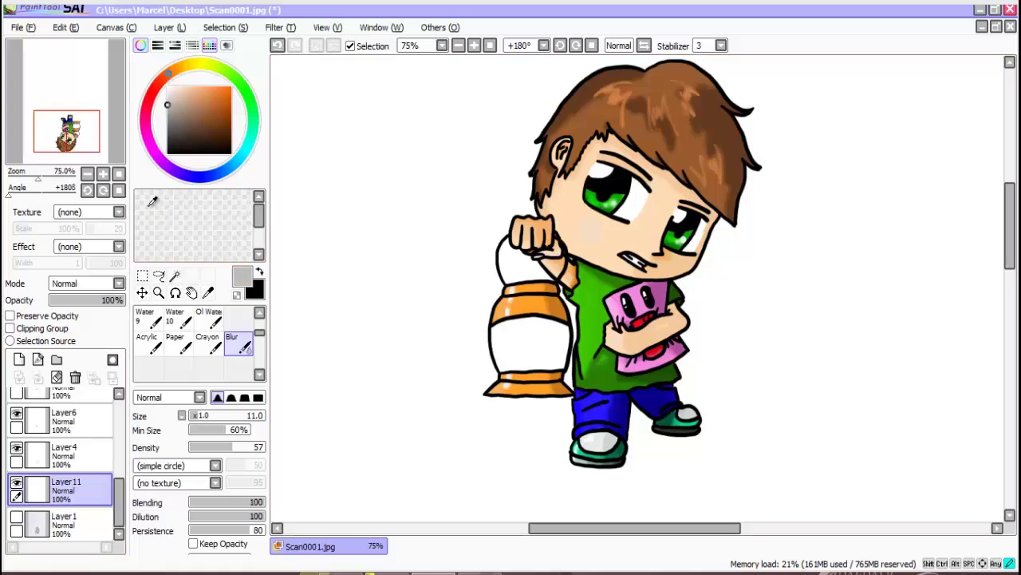
left_click_drag(259, 332, 259, 322)
left_click(148, 318)
left_click_drag(335, 370, 775, 319)
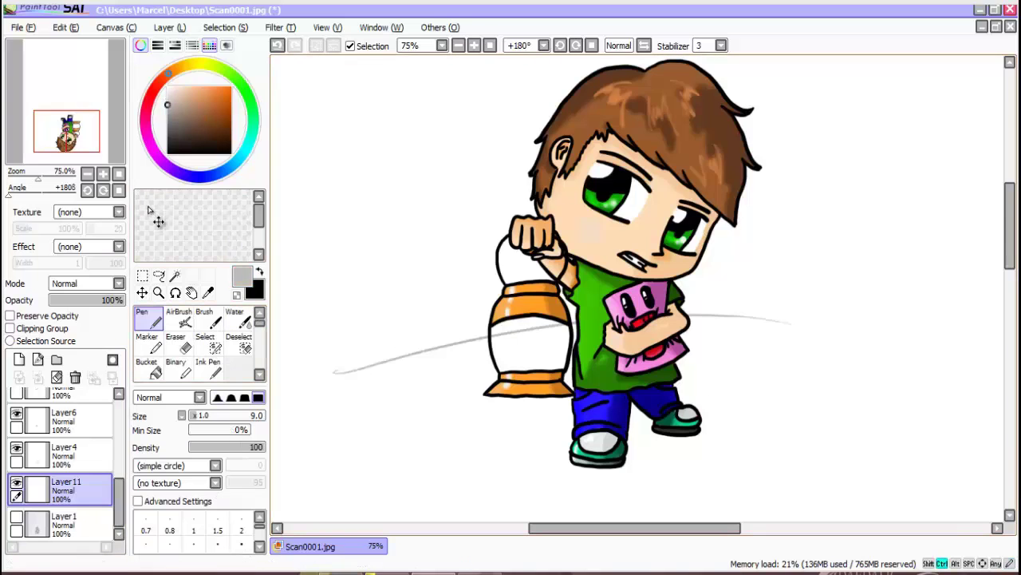
key("ctrl+z")
key("x")
left_click_drag(358, 393, 830, 358)
key("ctrl+z")
mouse_move(364, 481)
left_mouse_down()
mouse_move(786, 282)
mouse_move(837, 103)
left_mouse_up()
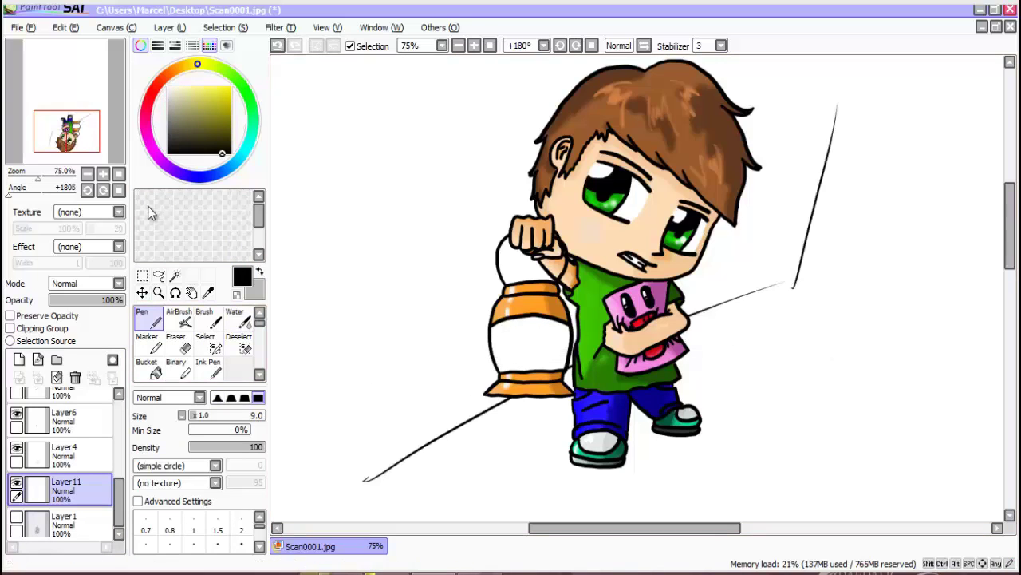
Outline a slanted black four-sided frame in the background beside the character's head, using the upright line as one edge.
mouse_move(615, 528)
left_mouse_down()
mouse_move(674, 528)
mouse_move(660, 528)
left_mouse_up()
left_click_drag(1010, 222, 1011, 207)
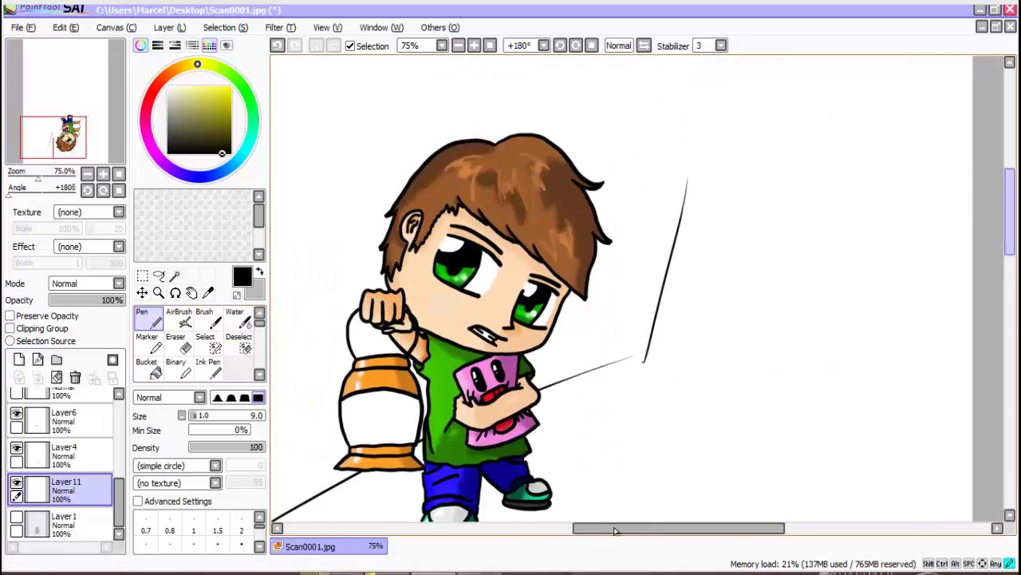
left_click_drag(689, 174, 800, 139)
mouse_move(792, 141)
left_mouse_down()
mouse_move(748, 321)
mouse_move(678, 283)
left_mouse_up()
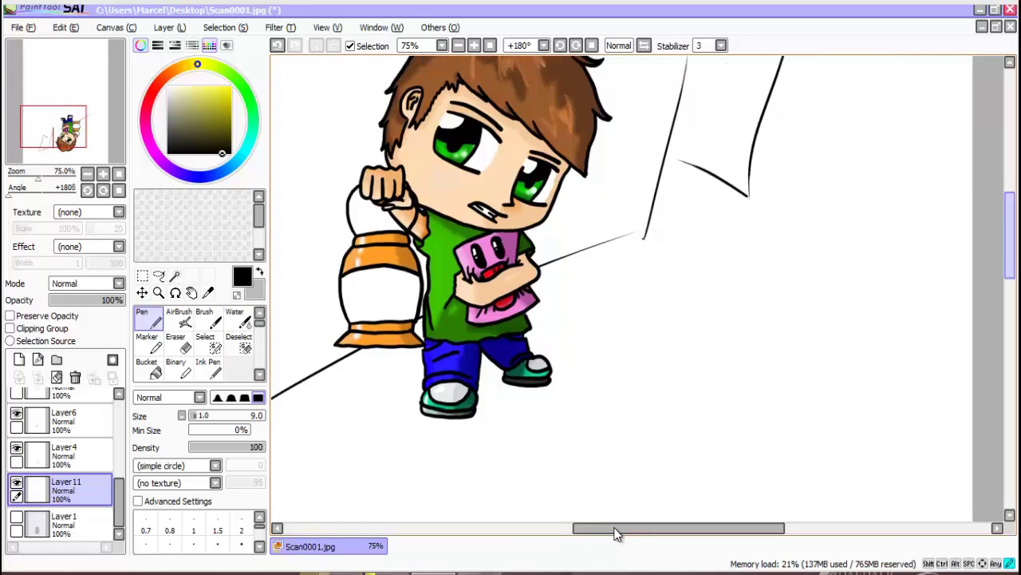
Scribble a light grey cast shadow running from the character's feet toward the background frame on Layer11.
scroll(615, 531, "down", 3)
key("x")
left_click_drag(496, 383, 481, 421)
mouse_move(562, 388)
left_mouse_down()
mouse_move(602, 345)
mouse_move(682, 308)
mouse_move(656, 345)
mouse_move(618, 347)
left_mouse_up()
mouse_move(612, 281)
left_mouse_down()
mouse_move(625, 257)
mouse_move(559, 304)
mouse_move(623, 295)
left_mouse_up()
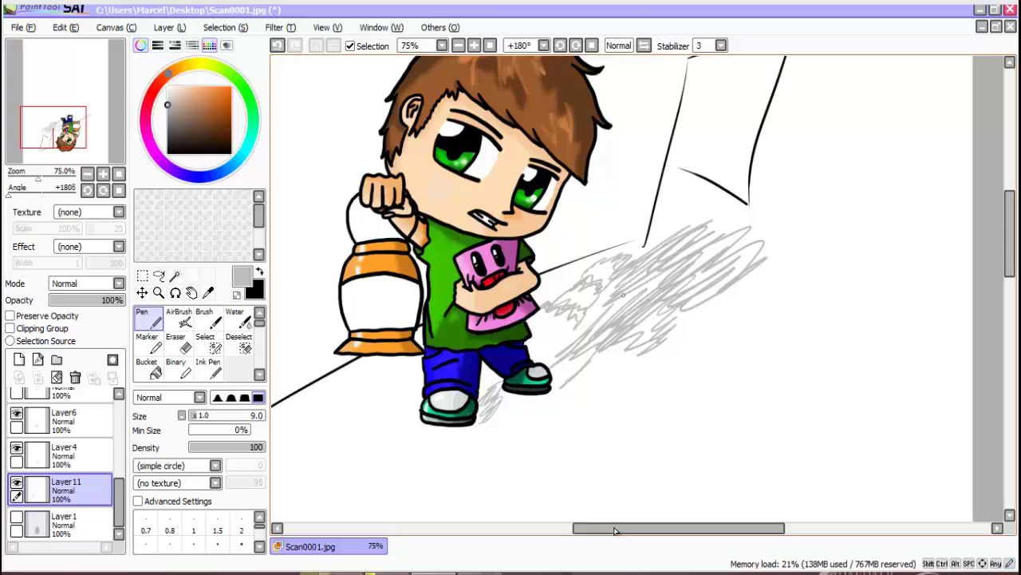
Save the drawing as the JPEG Scan0001.jpg in the Pictures folder with compressed quality 70.
scroll(615, 531, "up", 2)
key("alt+f")
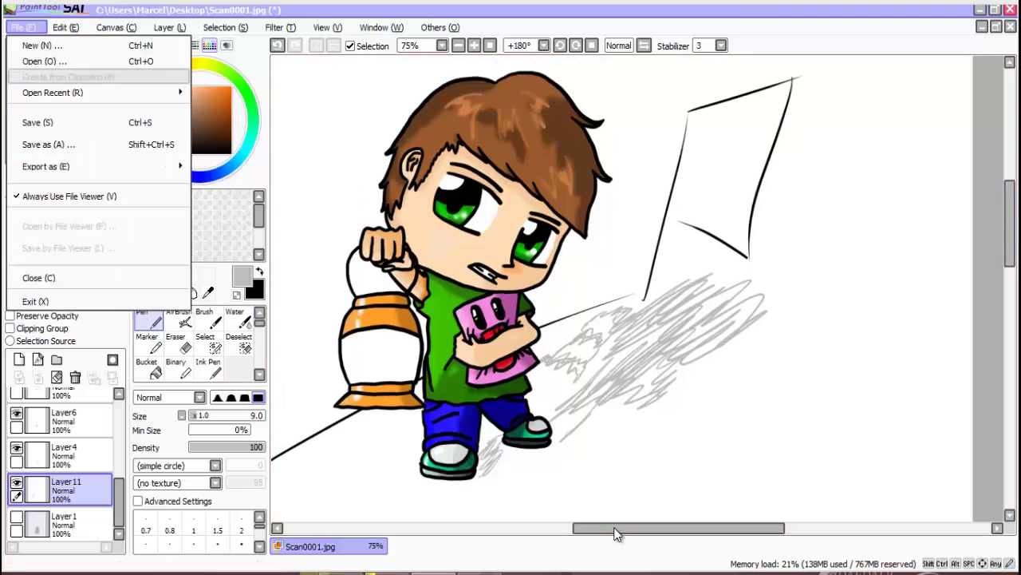
key("a")
mouse_move(380, 95)
left_mouse_down()
mouse_move(380, 123)
mouse_move(380, 103)
left_mouse_up()
double_click(181, 165)
double_click(182, 118)
left_click(355, 278)
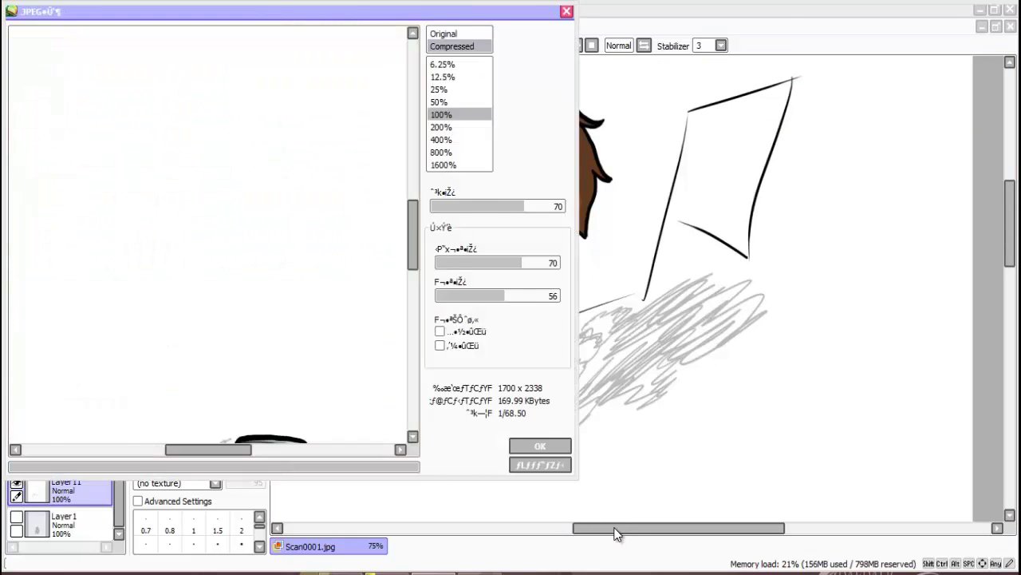
left_click(541, 446)
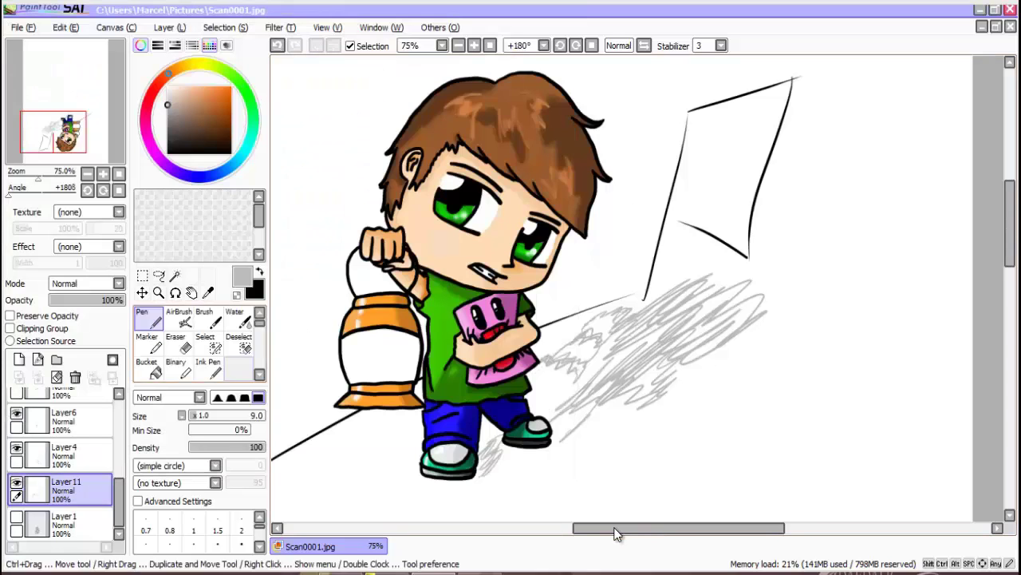
Hide the background sketch on Layer11 and save the JPEG again over the existing file.
left_click(17, 482)
left_click(23, 27)
left_click(56, 116)
double_click(277, 118)
left_click(511, 348)
left_click(541, 446)
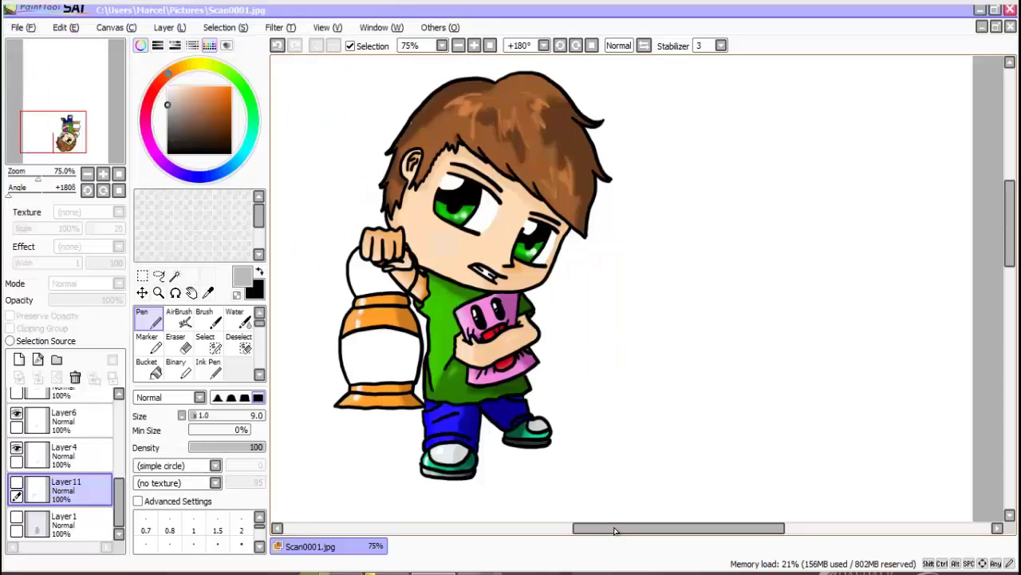
Save a copy of the character without the background sketch as a PNG file.
left_click(23, 27)
left_click(48, 144)
left_click(305, 299)
left_click(192, 363)
key("Return")
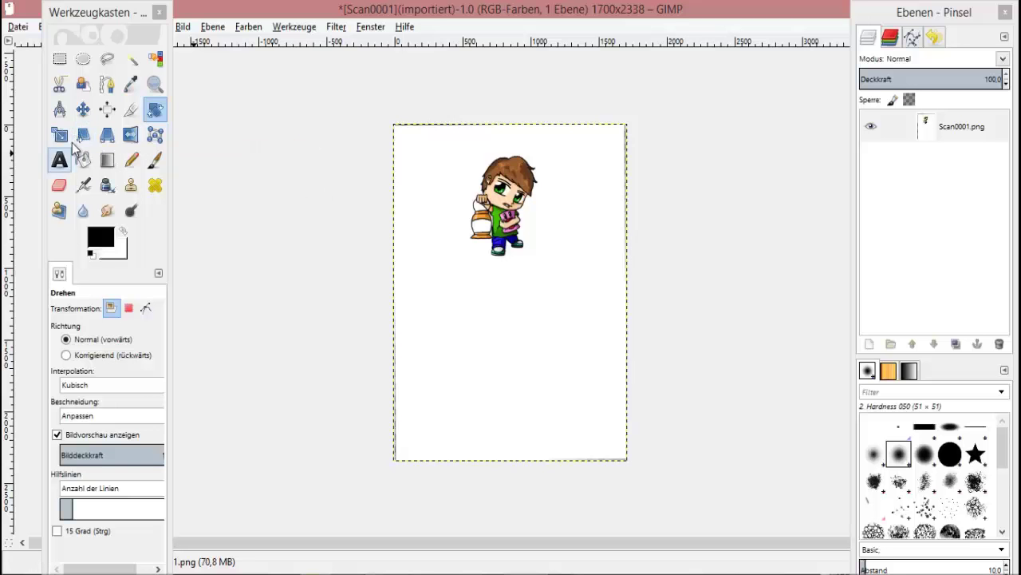
Switch to GIMP, fuzzy-select the white background around the character and erase it to transparency with a very large eraser.
left_click(83, 109)
left_click(60, 109)
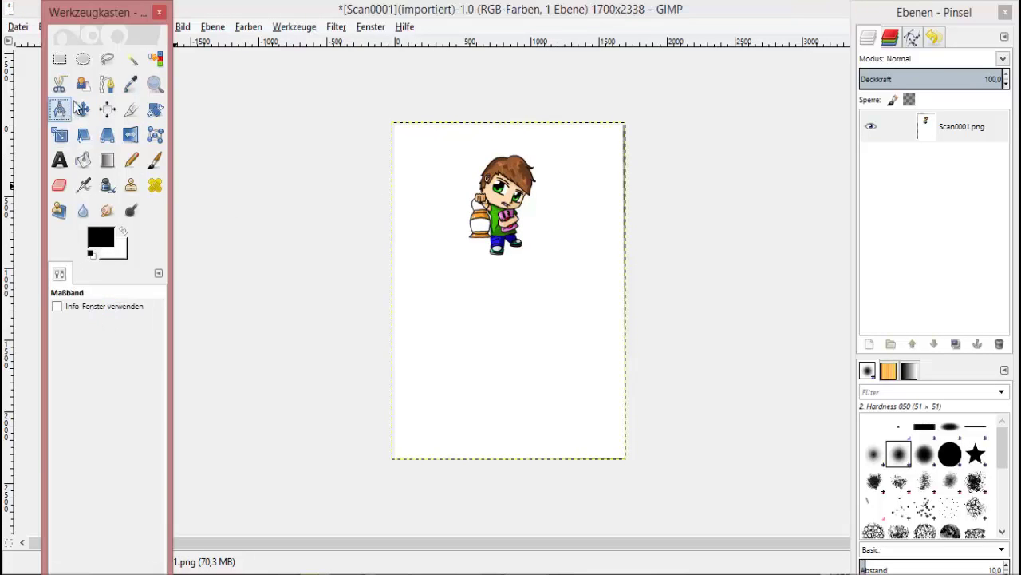
left_click(83, 84)
left_click(132, 60)
left_click(415, 276)
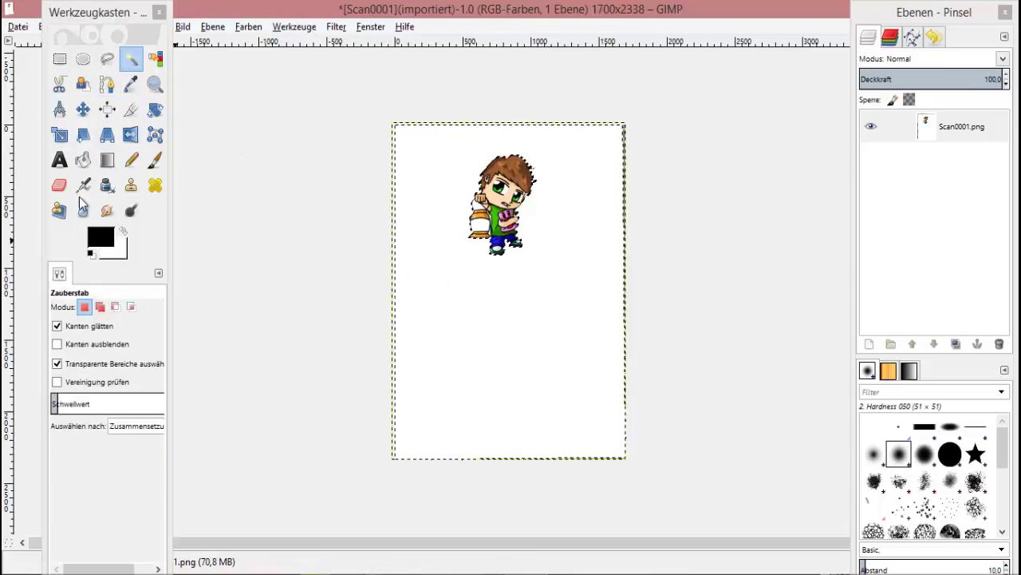
left_click(60, 186)
left_click(104, 378)
mouse_move(403, 179)
left_mouse_down()
mouse_move(443, 236)
mouse_move(492, 392)
mouse_move(591, 431)
left_mouse_up()
left_click(399, 155)
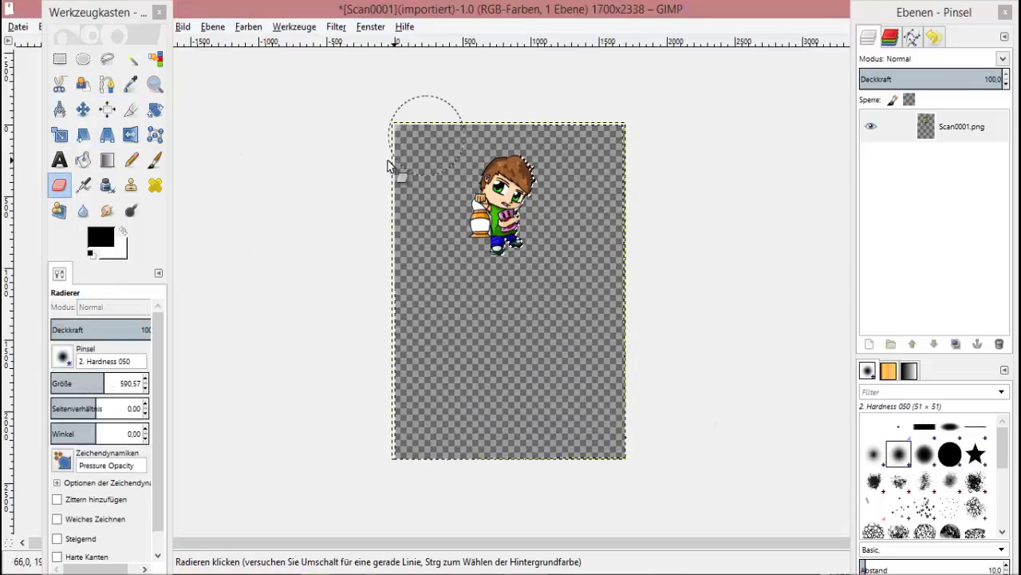
left_click(60, 185)
left_click(131, 59)
left_click(599, 253)
Fuzzy-select the white inside the lantern glass, its handle and the gap beside the shirt, erase it and clear the selection.
left_click(155, 84)
left_click_drag(523, 194, 529, 199)
left_click_drag(580, 543, 545, 543)
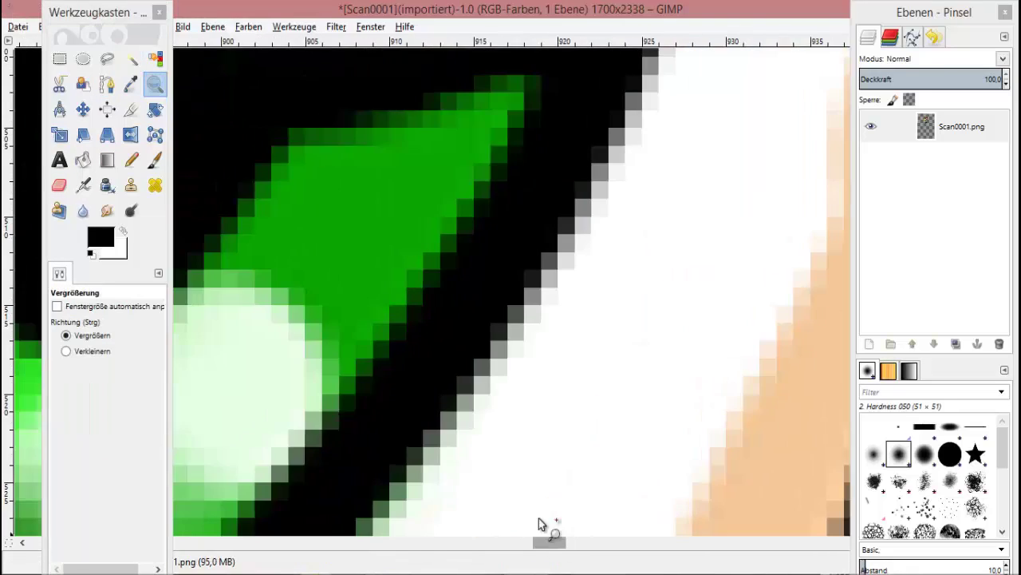
scroll(490, 405, "down", 10)
left_click_drag(922, 13, 877, 12)
left_click_drag(1011, 121, 1012, 166)
left_click(131, 59)
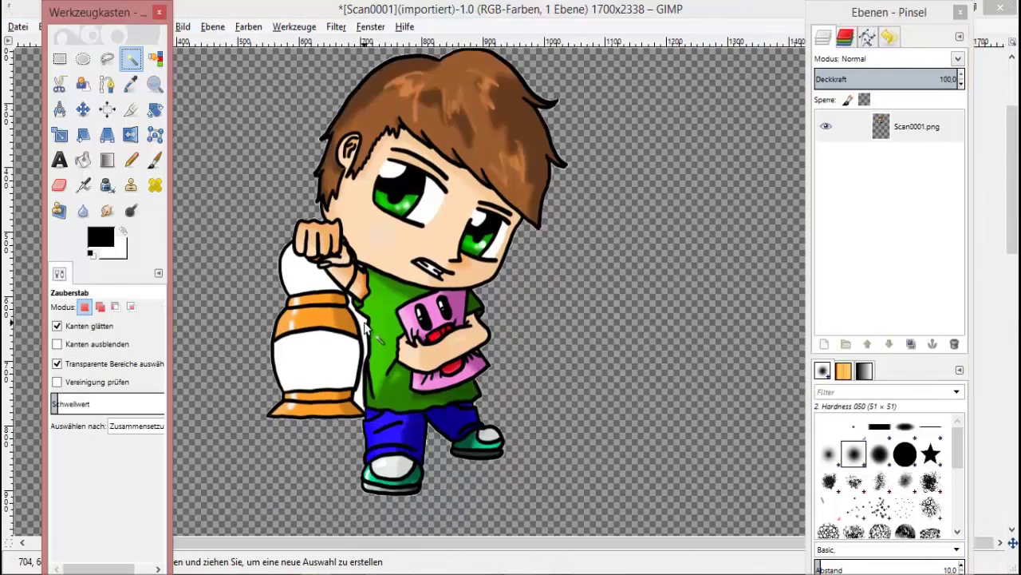
left_click(336, 364)
left_click(360, 391, "shift")
left_click(320, 277, "shift")
left_click(60, 186)
left_click_drag(246, 244, 217, 286)
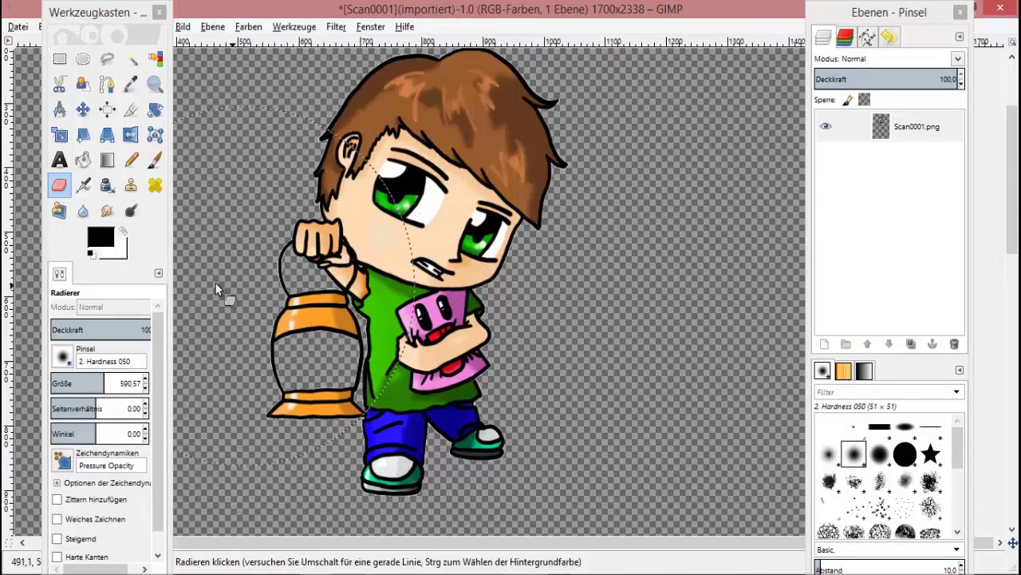
left_click(132, 59)
left_click(205, 134)
key("ctrl+shift+a")
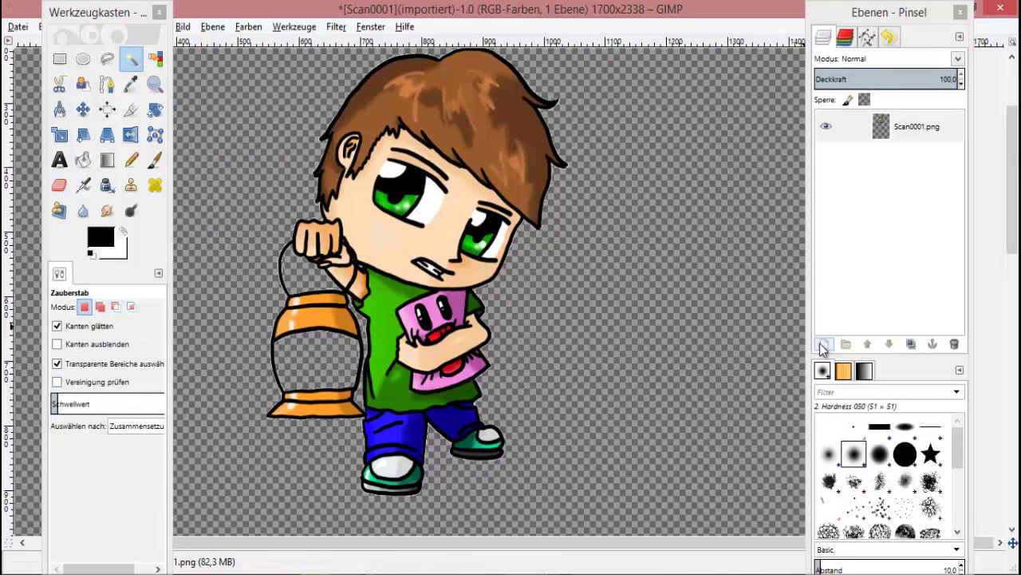
left_click(824, 346)
key("Return")
left_click(84, 162)
left_click(239, 182)
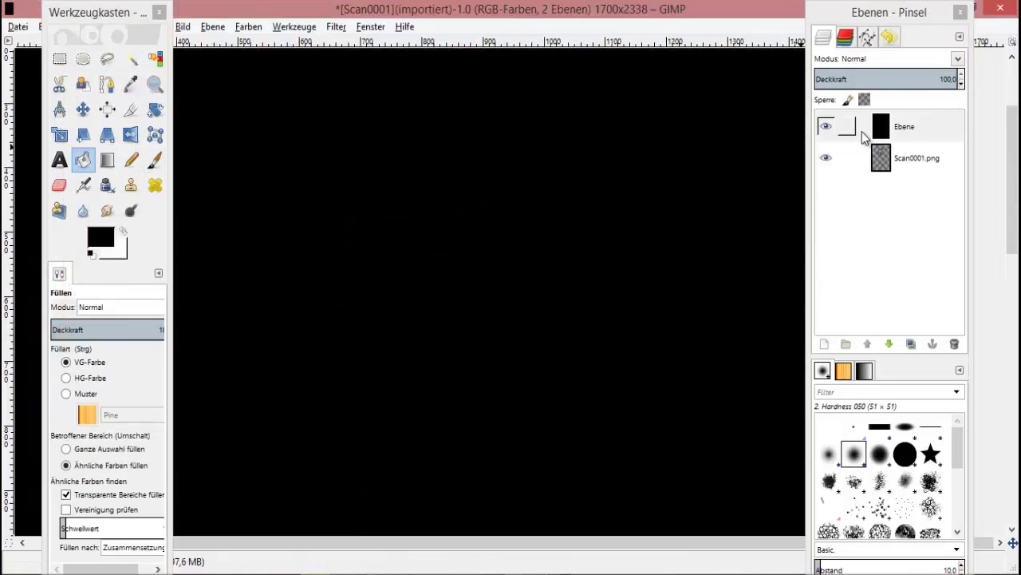
left_click_drag(862, 132, 876, 178)
left_click(955, 344)
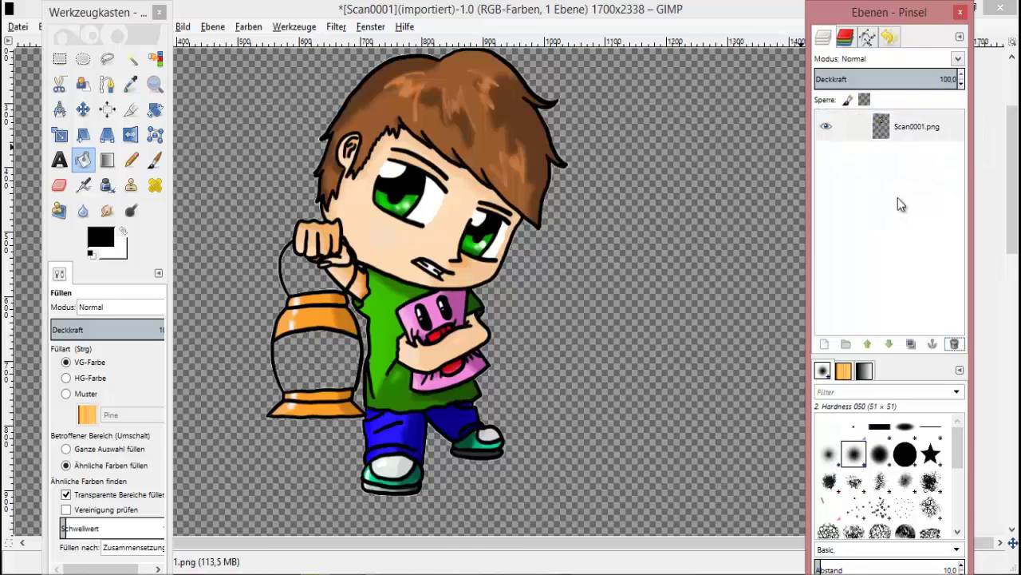
Add a new transparent layer and try to move it beneath the Scan0001.png layer.
left_click(824, 343)
left_click(196, 335)
left_click_drag(879, 130, 874, 175)
left_click(826, 158)
left_click(885, 158)
double_click(884, 158)
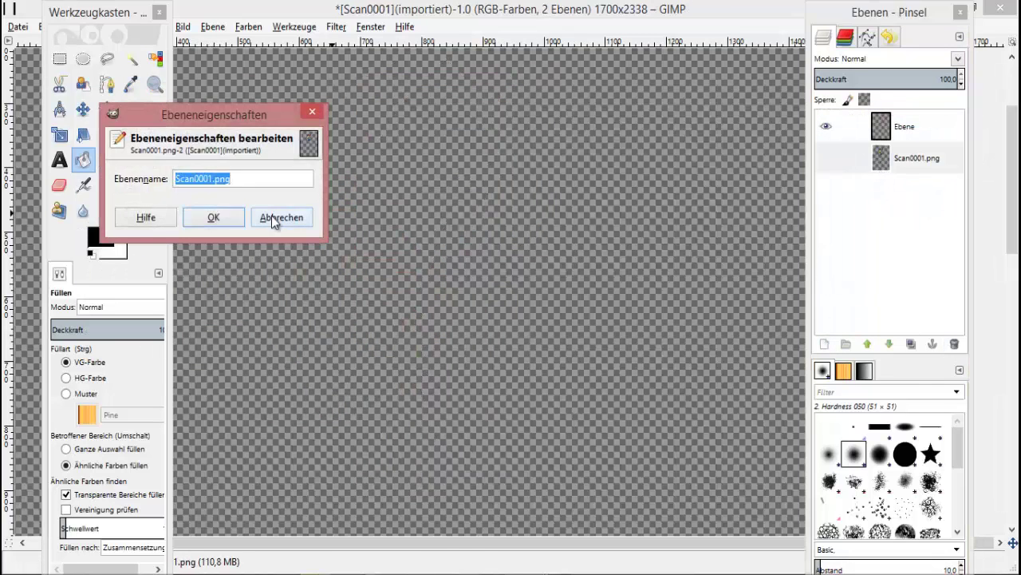
left_click(274, 217)
left_click(826, 158)
left_click_drag(883, 130, 878, 162)
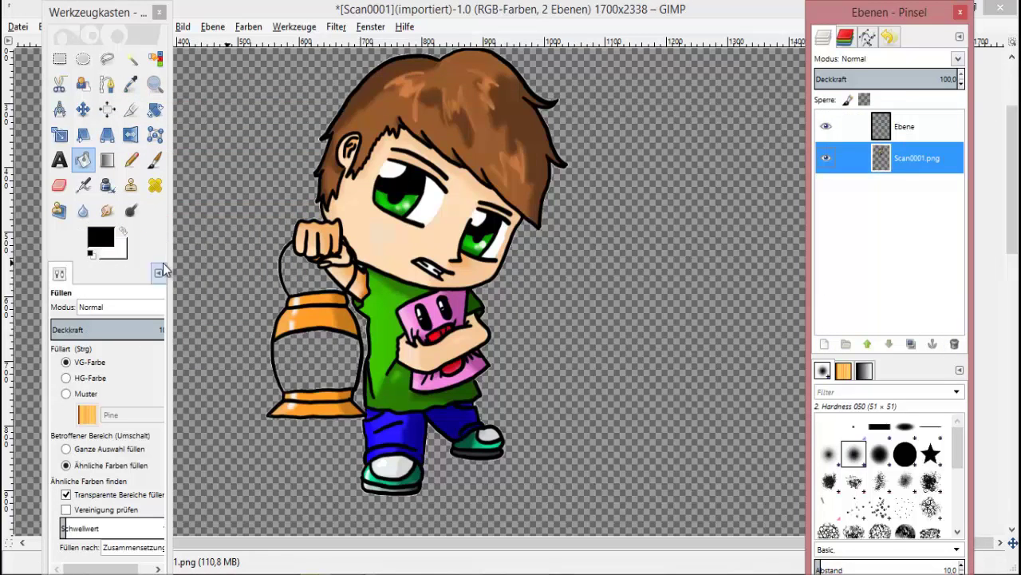
Fill the transparent background, lantern glass, handle opening and gap beside the shirt with dark grey on the Scan0001.png layer.
left_click(110, 236)
left_click_drag(56, 263, 67, 305)
left_click(192, 368)
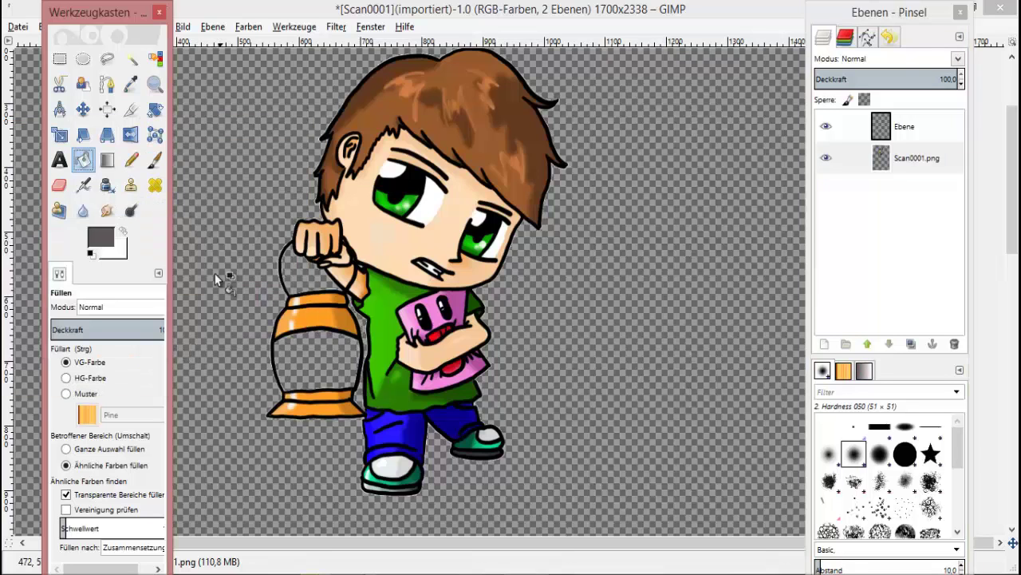
left_click(239, 320)
left_click(310, 355)
left_click(366, 328)
left_click(303, 285)
Paint a soft yellow fff600 glow over the lantern on the Ebene layer with a 402.24 brush, setting the layer opacity to 63.
left_click(894, 139)
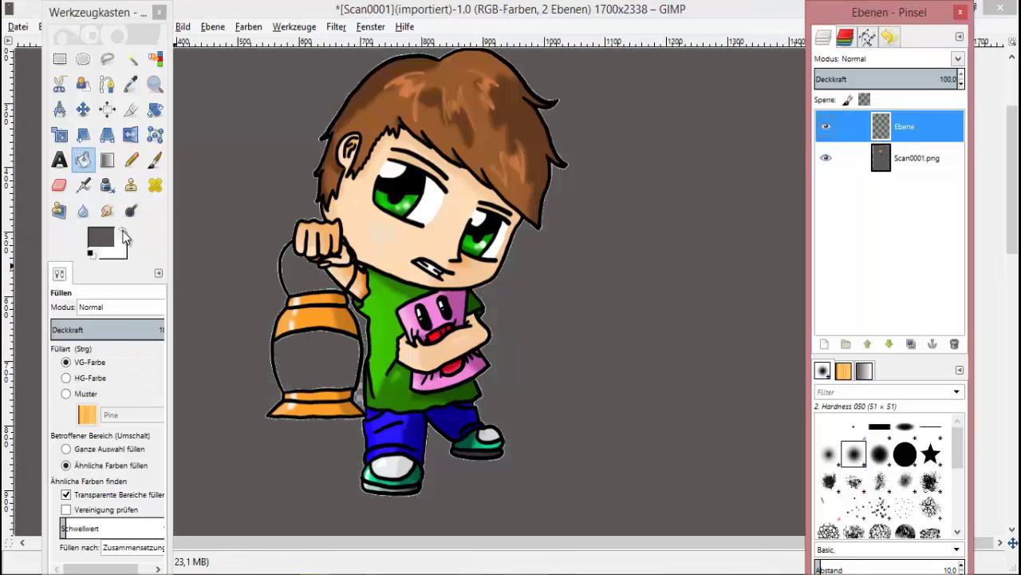
left_click(103, 237)
left_click(139, 297)
left_click_drag(128, 166, 157, 153)
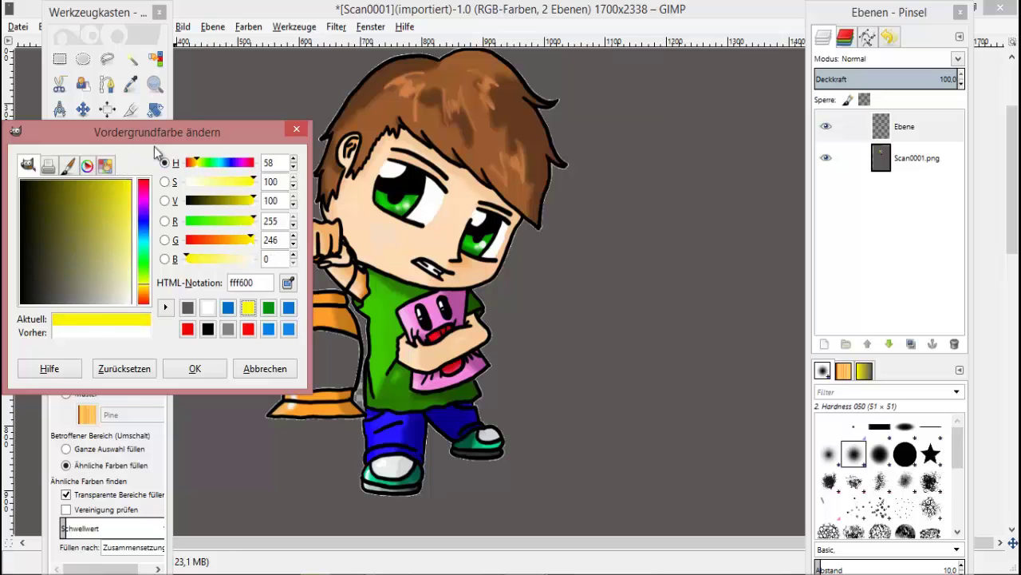
left_click(194, 368)
left_click(155, 159)
mouse_move(944, 82)
left_mouse_down()
mouse_move(875, 81)
mouse_move(904, 81)
left_mouse_up()
left_click(327, 350)
left_click(327, 352)
left_click(326, 356)
left_click(321, 361)
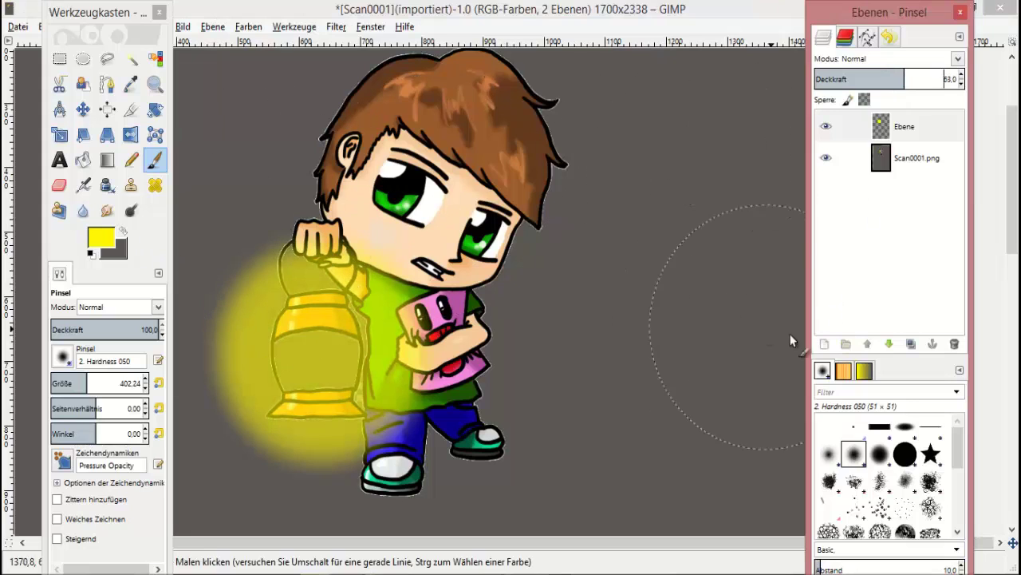
Add another layer on top, dab a second yellow glow over the lantern and set the layer opacity to 79.2.
key("ctrl+shift+n")
left_click(318, 353)
mouse_move(946, 79)
left_mouse_down()
mouse_move(914, 79)
mouse_move(927, 79)
left_mouse_up()
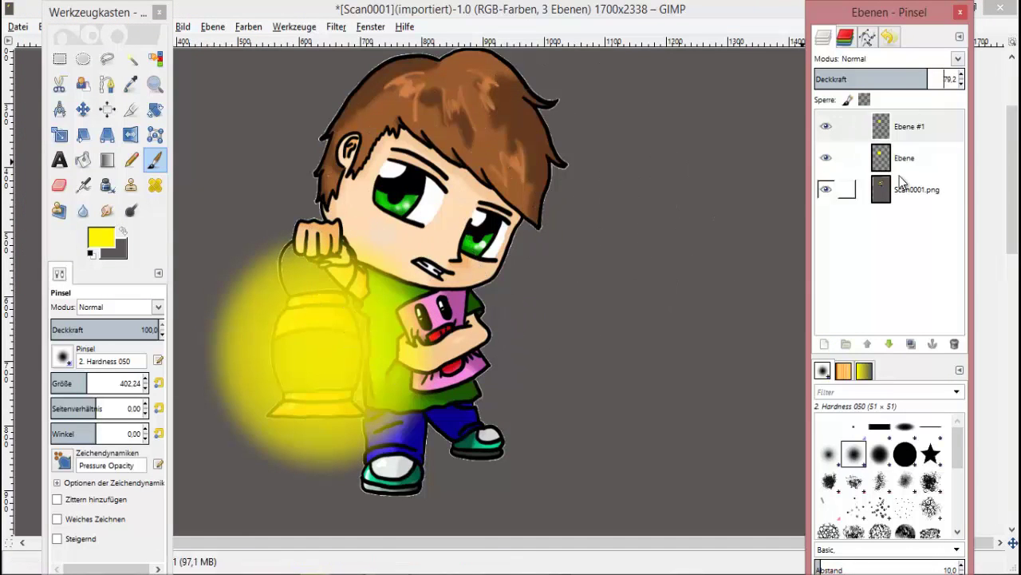
Add a layer directly above Scan0001.png, fill it with black and set its opacity to 17.2.
left_click(910, 189)
key("ctrl+shift+n")
key("Return")
left_click(85, 163)
left_click(123, 230)
left_click(101, 237)
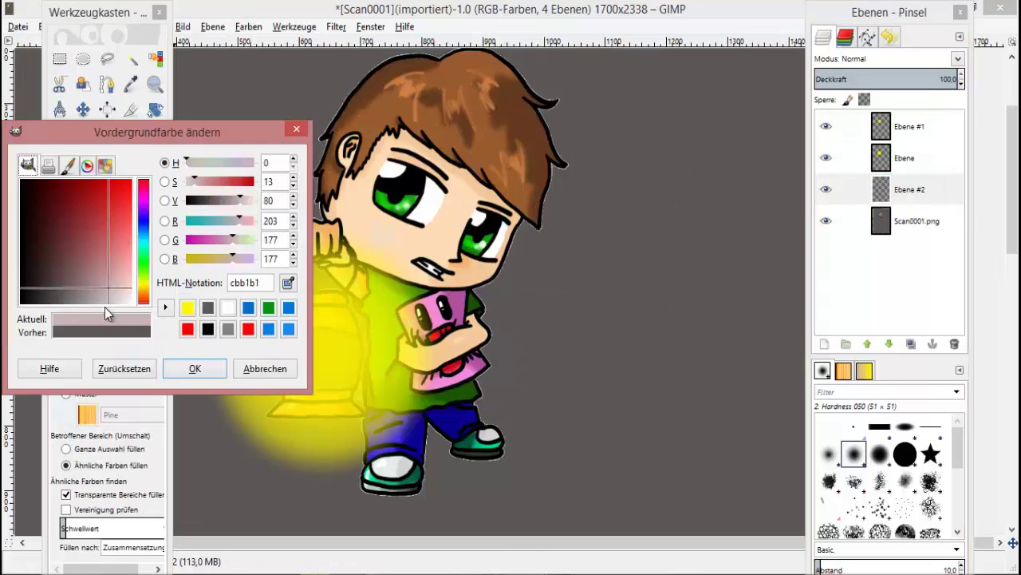
left_click_drag(105, 305, 22, 305)
left_click(194, 368)
left_click(558, 263)
left_click_drag(930, 76, 838, 54)
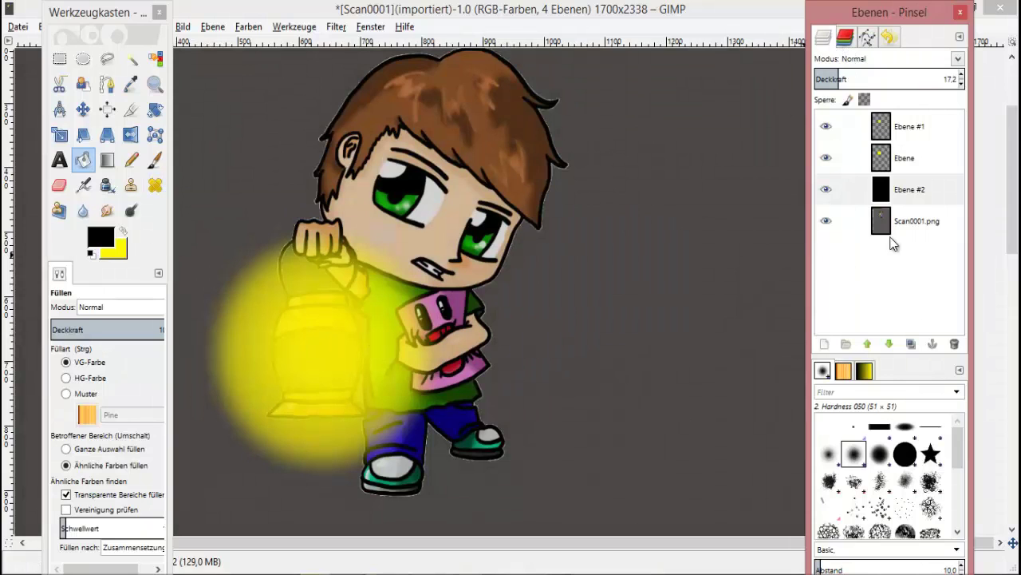
Fuzzy-select the grey background on Scan0001.png and paint soft black floor and upright shadows behind the character with a 123.83 brush.
left_click(892, 233)
key("u")
left_click(542, 403)
left_click(155, 160)
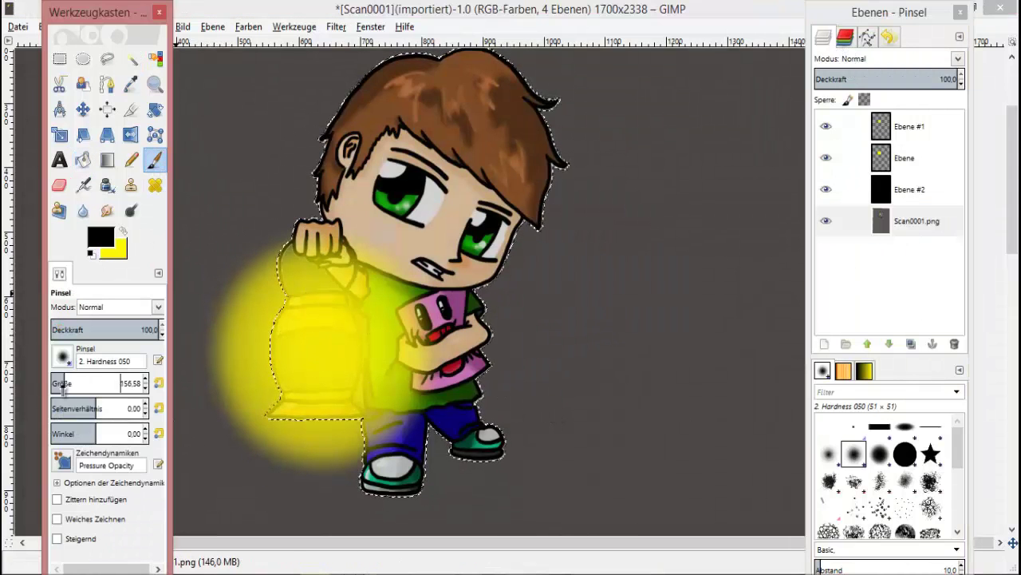
left_click_drag(62, 390, 60, 389)
mouse_move(188, 439)
left_mouse_down()
mouse_move(627, 417)
mouse_move(501, 467)
mouse_move(207, 507)
left_mouse_up()
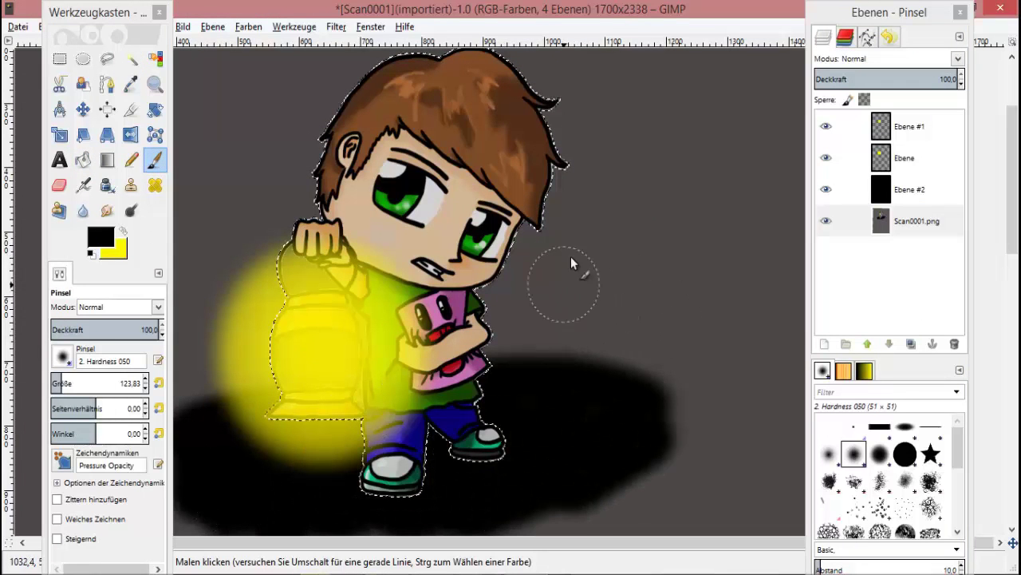
left_click_drag(570, 256, 600, 325)
left_click_drag(303, 150, 299, 295)
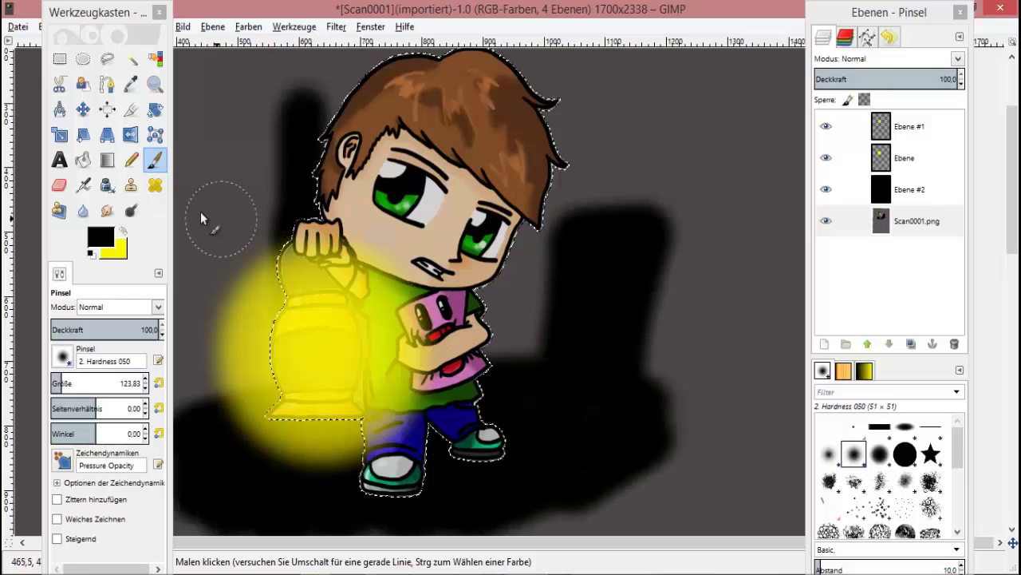
Choose a dark grey foreground colour and paint the wall behind the character around the black shadows on Scan0001.png.
left_click(101, 239)
left_click_drag(59, 298, 47, 316)
left_click(194, 369)
mouse_move(511, 329)
left_mouse_down()
mouse_move(537, 230)
mouse_move(707, 173)
mouse_move(379, 65)
mouse_move(356, 76)
left_mouse_up()
mouse_move(125, 14)
left_mouse_down()
mouse_move(123, 37)
mouse_move(56, 35)
left_mouse_up()
mouse_move(136, 126)
left_mouse_down()
mouse_move(254, 117)
mouse_move(269, 340)
mouse_move(183, 381)
mouse_move(151, 310)
mouse_move(178, 139)
mouse_move(304, 96)
left_mouse_up()
Remove the background selection around the character on Scan0001.png so painting is no longer restricted.
left_click(85, 105)
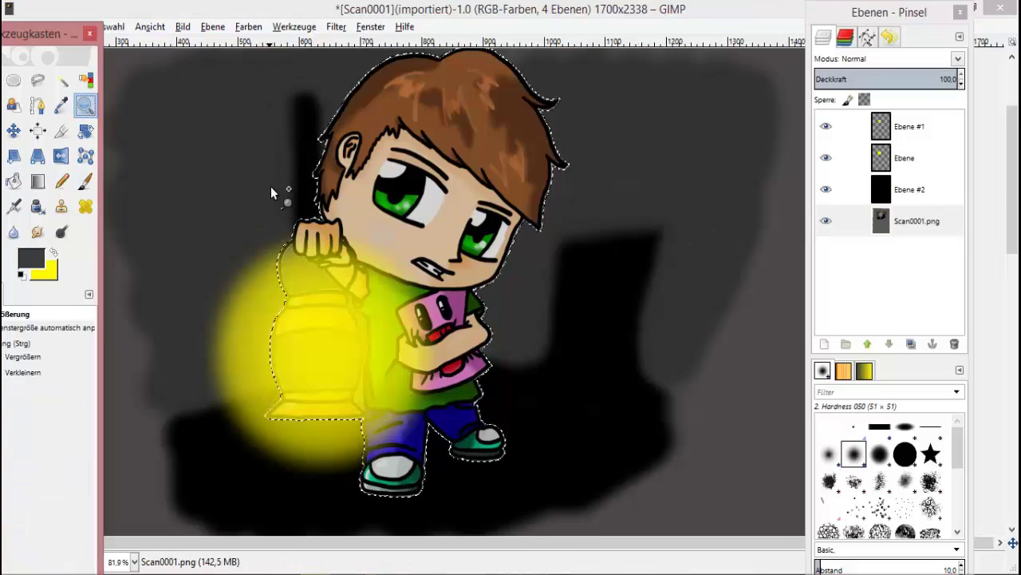
left_click(275, 191, "ctrl")
left_click(293, 205, "ctrl")
left_click(14, 130)
left_click(431, 219)
left_click(916, 221)
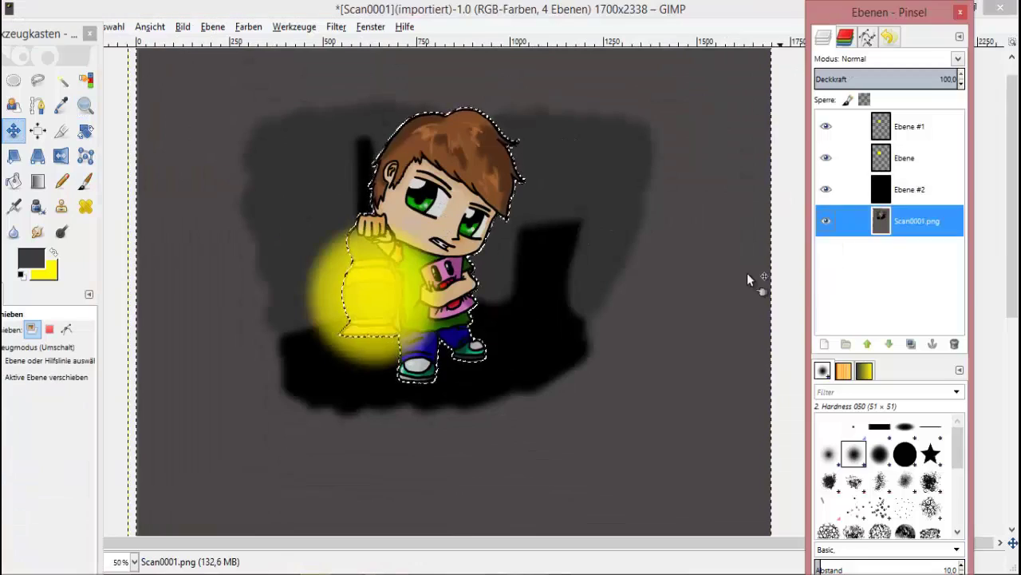
left_click(85, 181)
left_click(62, 81)
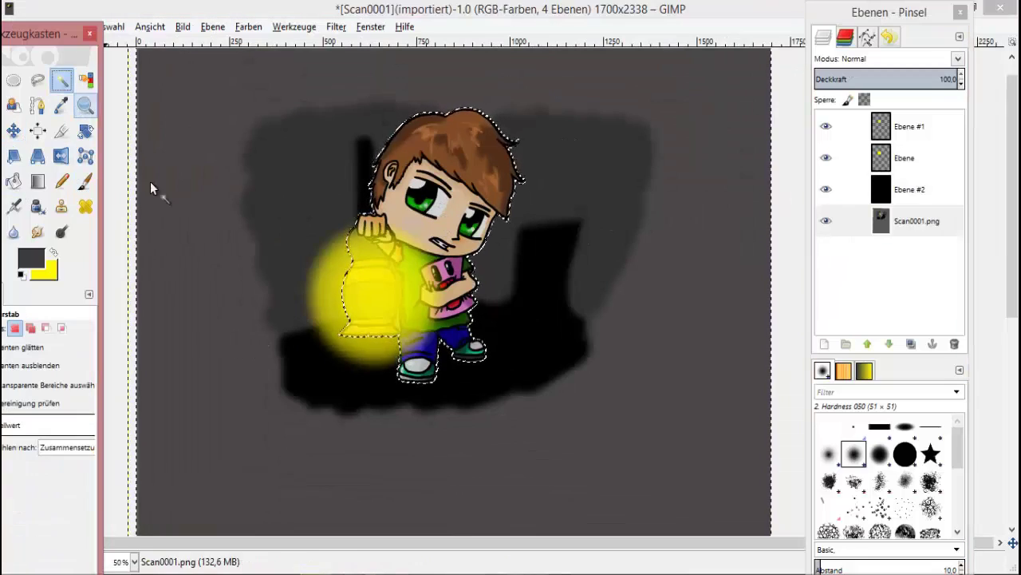
left_click(321, 368)
left_click(264, 388)
left_click(316, 374)
left_click(13, 81)
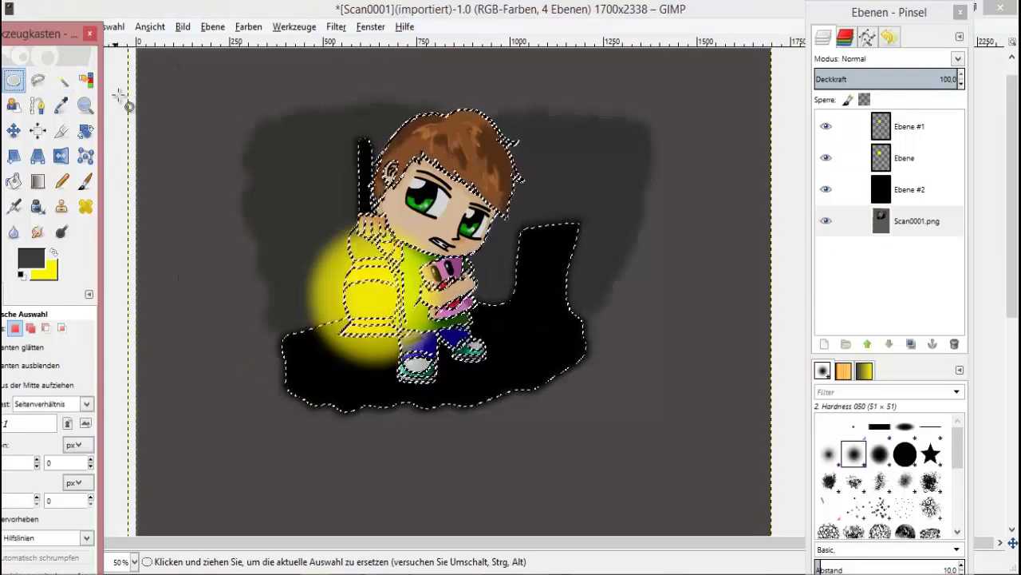
left_click(164, 124)
Pick black from the floor shadow and paint a much wider black floor area beneath the character.
left_click(61, 80)
left_click(62, 105)
left_click(299, 366)
key("p")
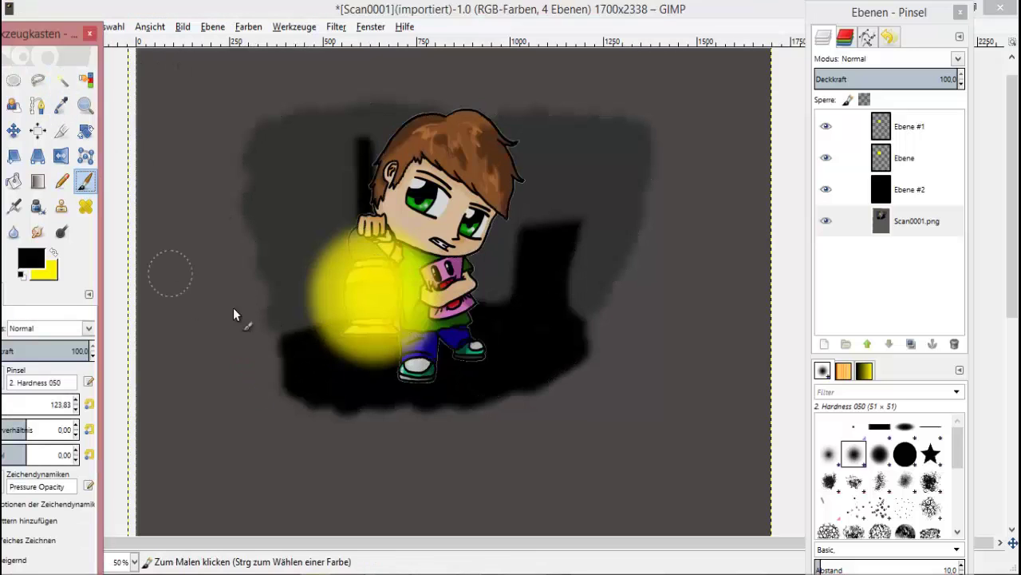
mouse_move(251, 344)
left_mouse_down()
mouse_move(230, 407)
mouse_move(202, 442)
mouse_move(267, 486)
mouse_move(317, 431)
mouse_move(516, 420)
mouse_move(561, 441)
mouse_move(513, 410)
mouse_move(698, 365)
left_mouse_up()
Pick the dark grey wall colour and extend the wall across the upper part of the image with the Paintbrush.
left_click(62, 105)
left_click(277, 148)
left_click(61, 81)
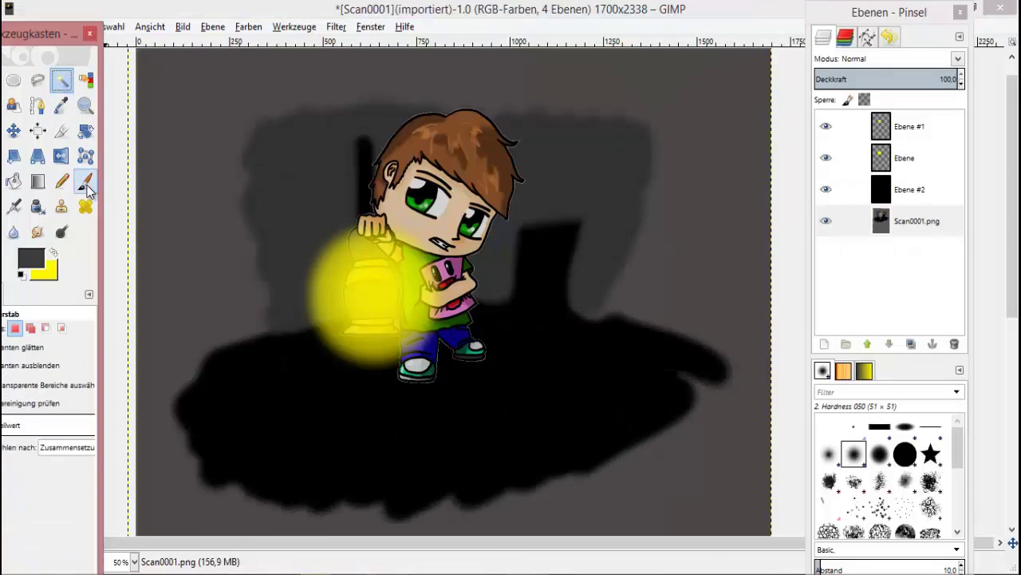
left_click(86, 183)
mouse_move(239, 152)
left_mouse_down()
mouse_move(263, 195)
mouse_move(244, 159)
mouse_move(312, 93)
mouse_move(483, 87)
mouse_move(463, 108)
left_mouse_up()
mouse_move(550, 90)
left_mouse_down()
mouse_move(673, 73)
mouse_move(651, 229)
mouse_move(738, 361)
mouse_move(119, 172)
left_mouse_up()
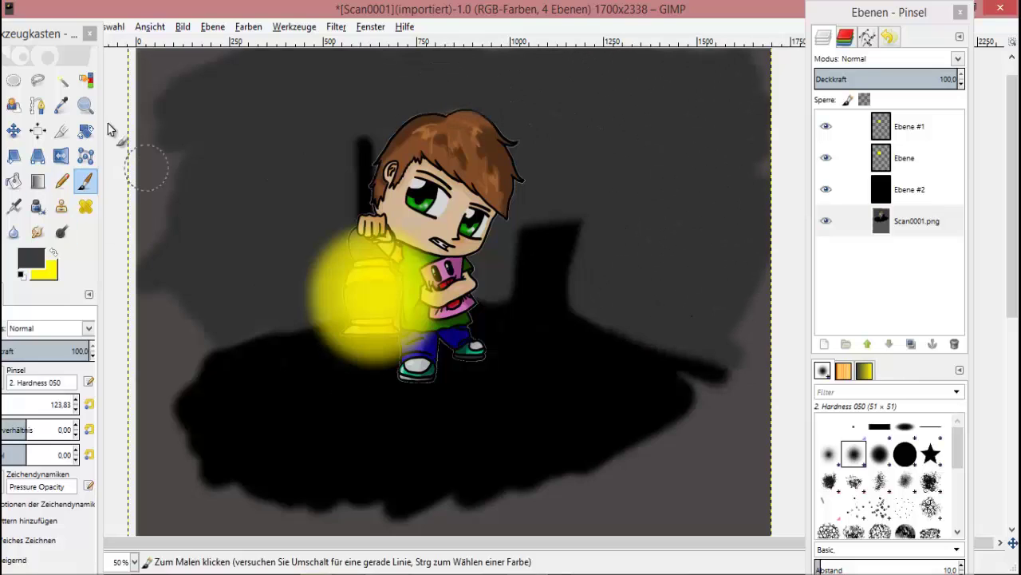
Pick black from the thin upright shadow beside the character's head and switch back to the Paintbrush.
left_click(61, 106)
left_click(364, 170)
left_click(62, 81)
left_click(85, 182)
mouse_move(363, 148)
left_mouse_down()
mouse_move(371, 82)
mouse_move(365, 94)
left_mouse_up()
key("ctrl+z")
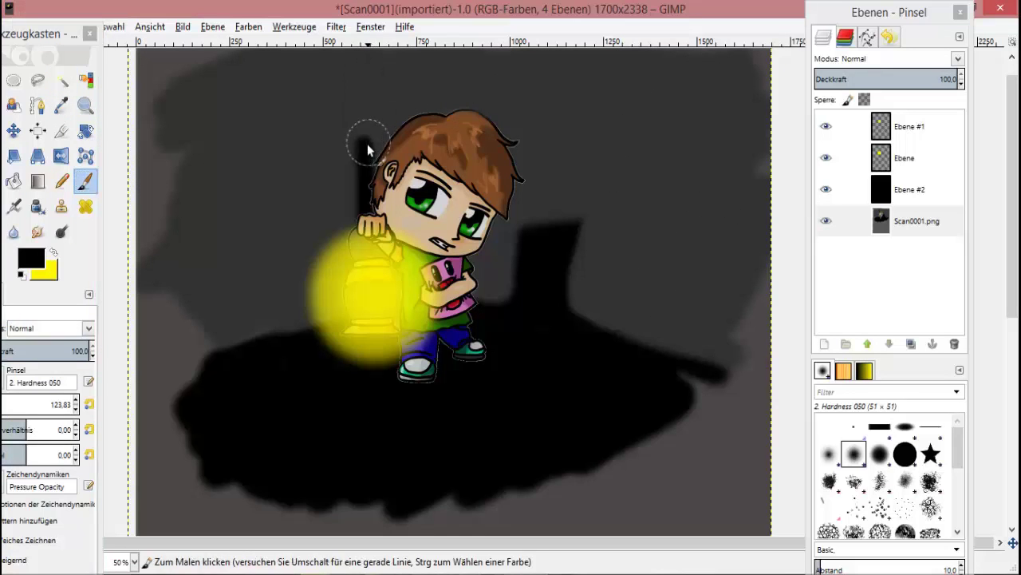
left_click_drag(367, 134, 362, 77)
key("ctrl+z")
Set the brush size to 50.13, extend the thin upright shadow to the image's upper edge and touch up the floor's edge.
left_click_drag(36, 60, 68, 60)
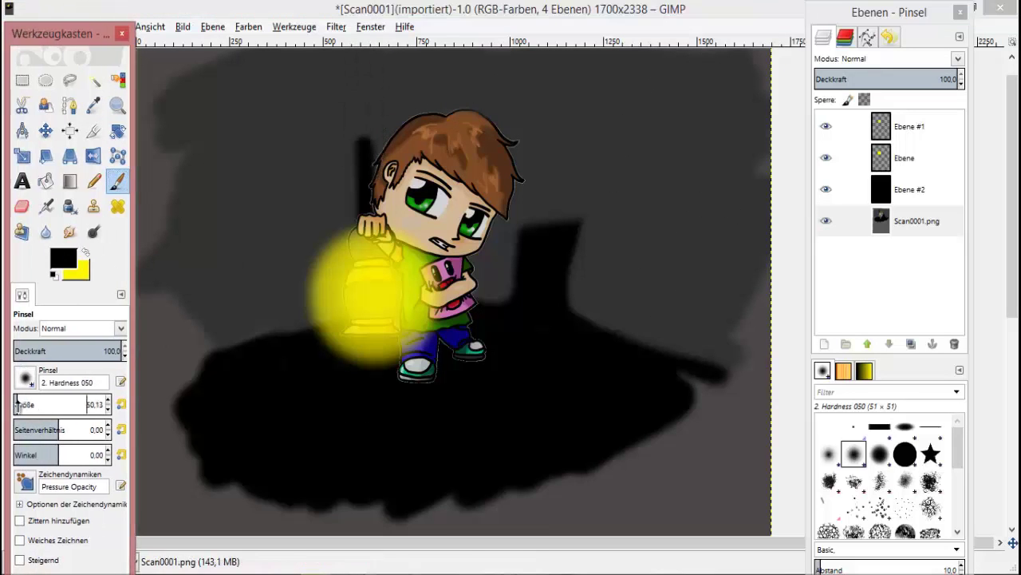
left_click_drag(358, 96, 365, 148)
left_click_drag(260, 335, 210, 351)
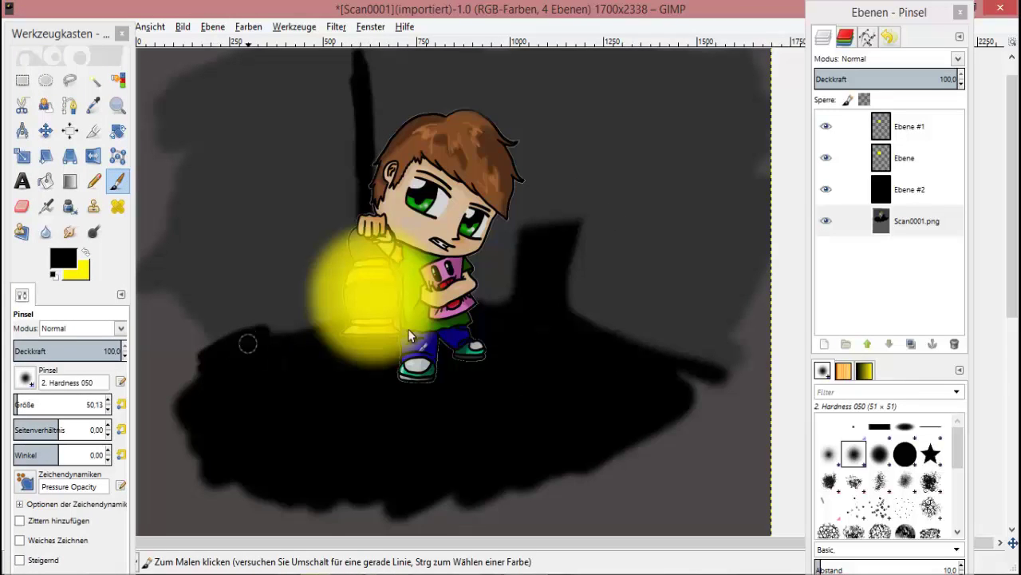
Export the composite by overwriting the original Scan0001.png.
left_click_drag(63, 32, 92, 32)
left_click(17, 26)
left_click(102, 222)
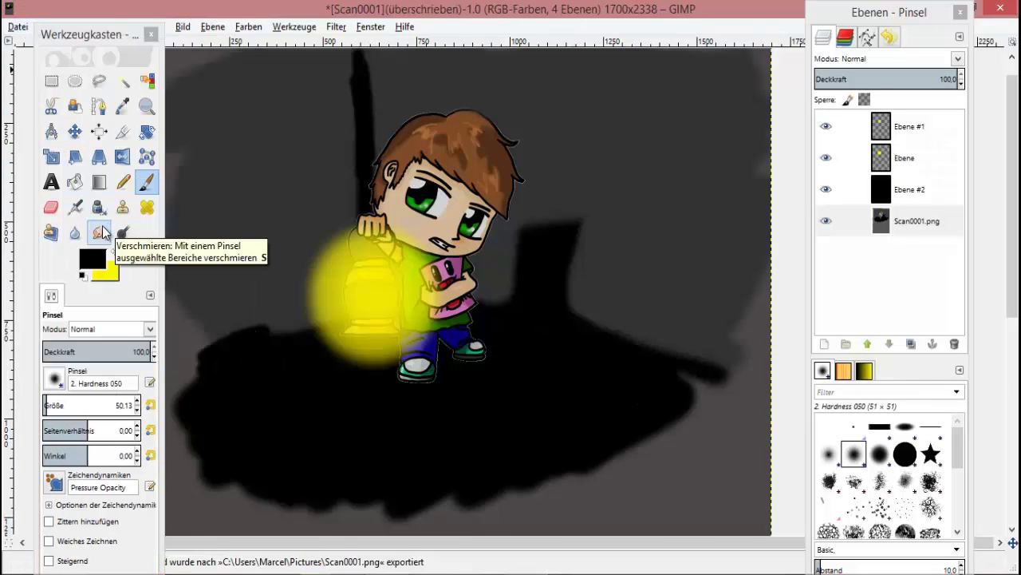
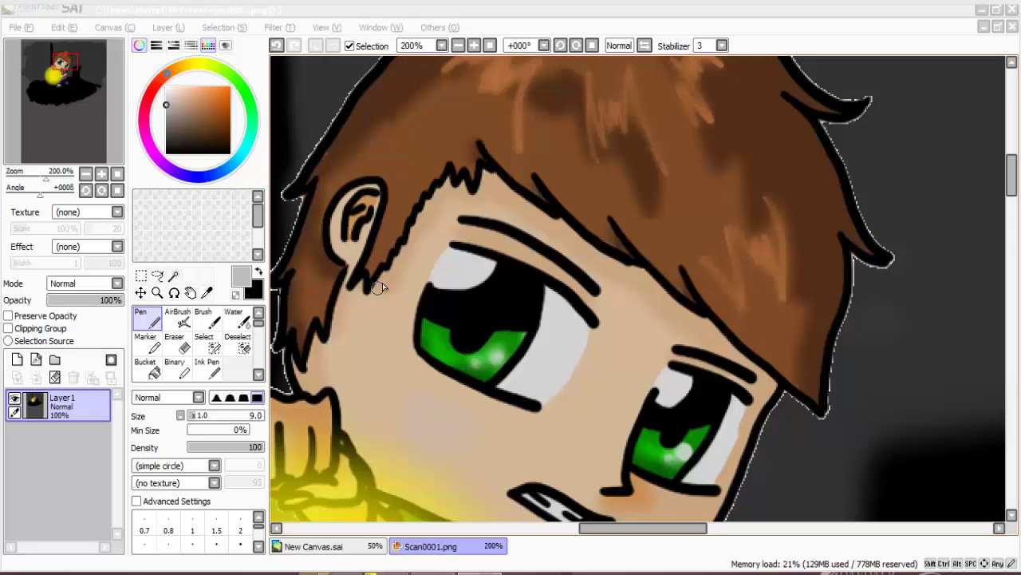
In PaintTool SAI, add a layer above the Scan0001.png image and sketch the glasses' two long black edges across both eyes.
left_click(16, 359)
key("x")
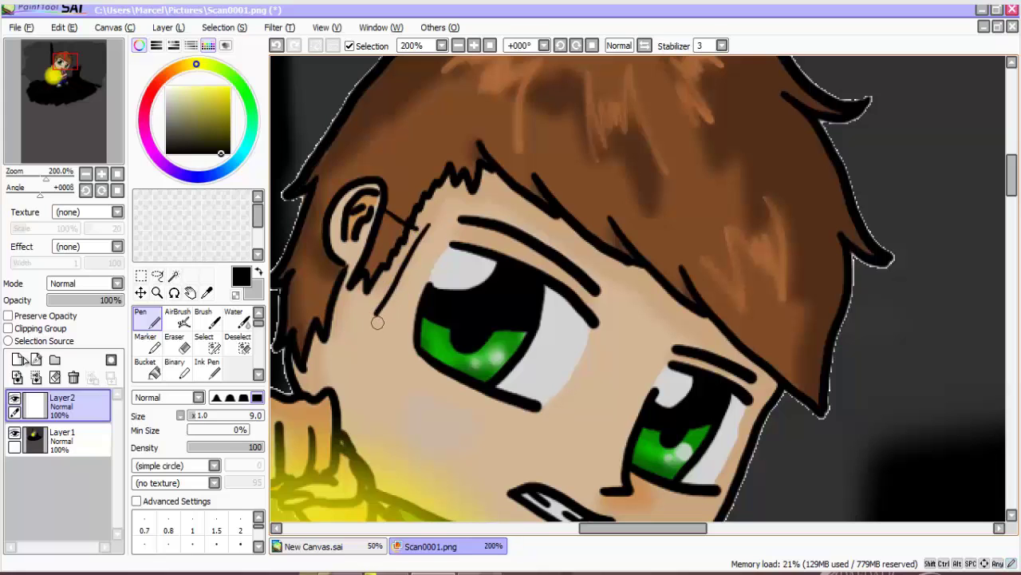
key("ctrl+z")
key("ctrl+z")
mouse_move(294, 327)
left_mouse_down()
mouse_move(638, 87)
mouse_move(555, 68)
mouse_move(445, 400)
left_mouse_up()
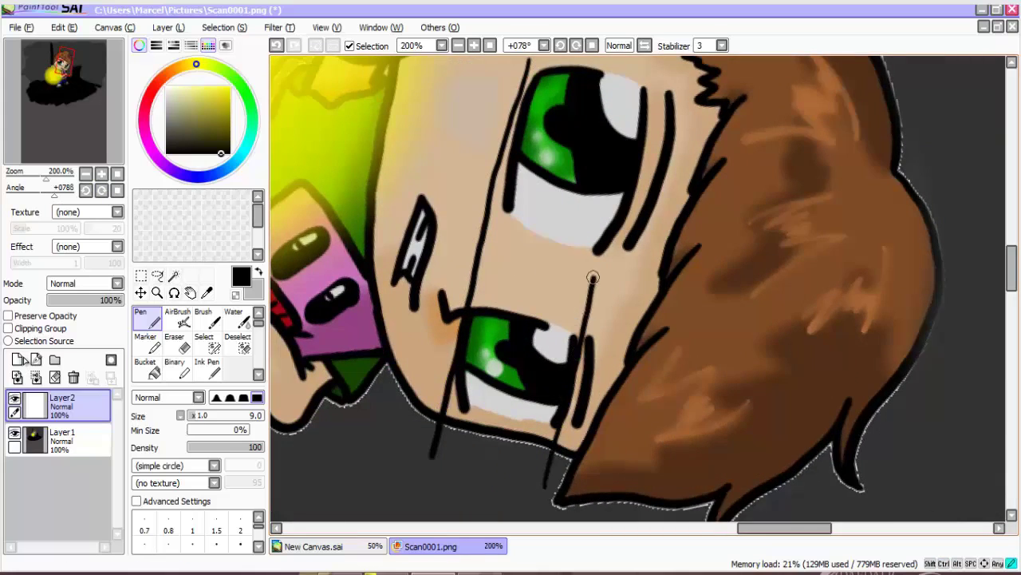
Sketch the short cross edges that close both rectangular lenses and a curved nose bridge between them.
scroll(657, 253, "down", 5)
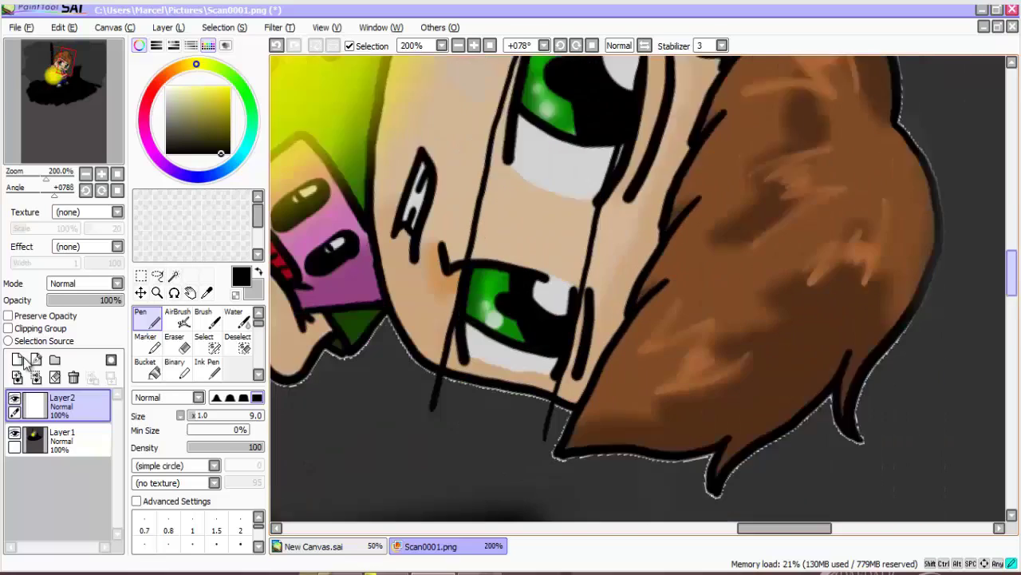
left_click_drag(434, 269, 525, 291)
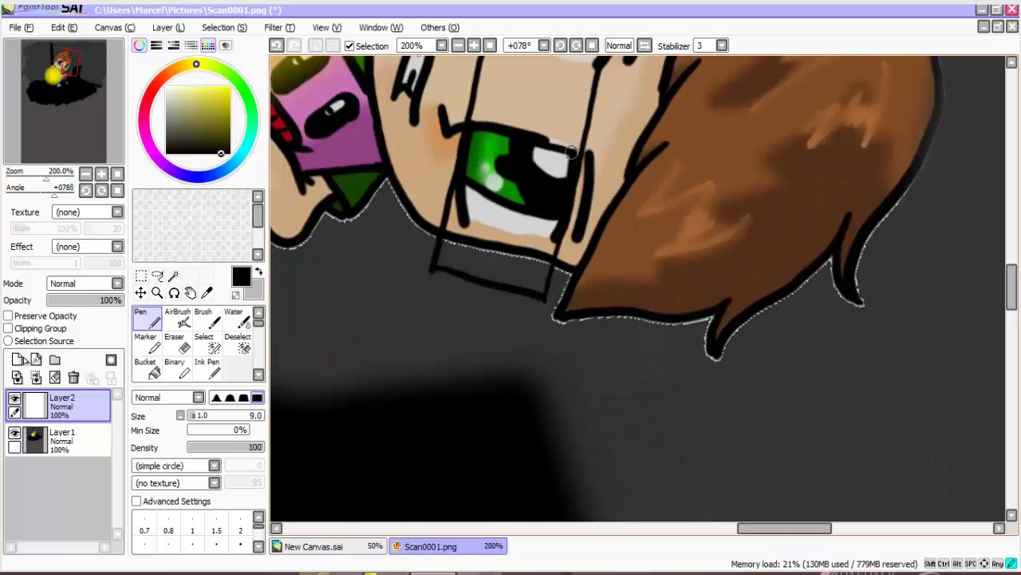
scroll(571, 152, "up", 4)
left_click_drag(487, 185, 595, 209)
scroll(667, 181, "up", 4)
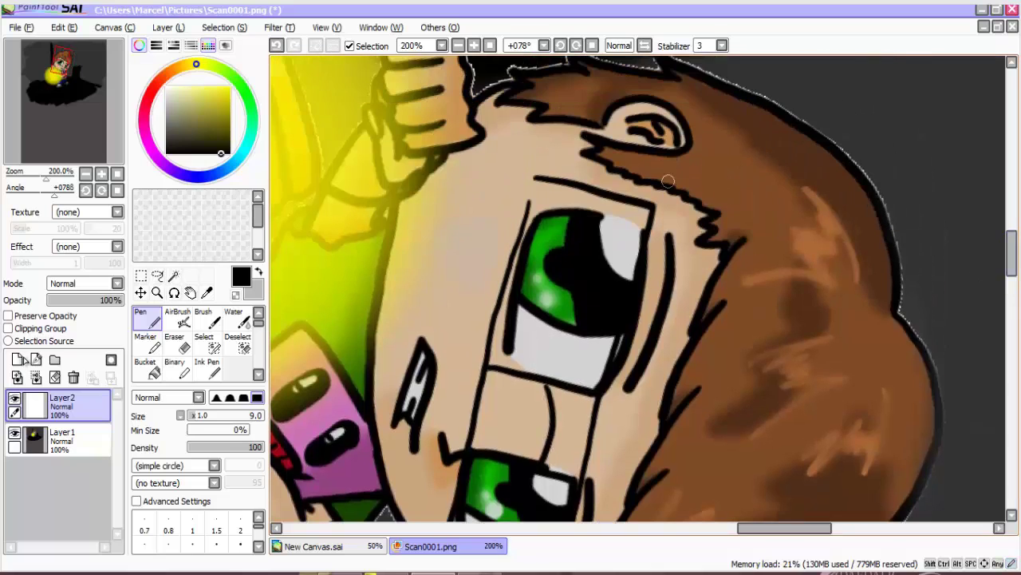
Sketch the far temple piece inside the lens beyond the face and redraw the curved nose bridge.
scroll(497, 328, "down", 7)
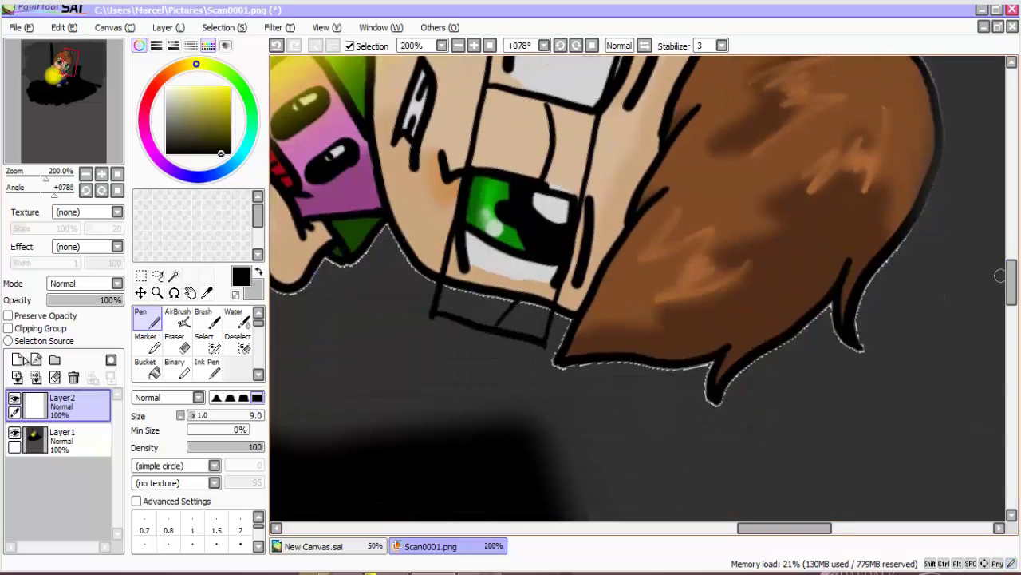
left_click_drag(1011, 276, 1011, 264)
key("ctrl+z")
left_click_drag(512, 438, 528, 421)
mouse_move(1011, 271)
left_mouse_down()
mouse_move(1011, 257)
mouse_move(1011, 275)
left_mouse_up()
key("ctrl+z")
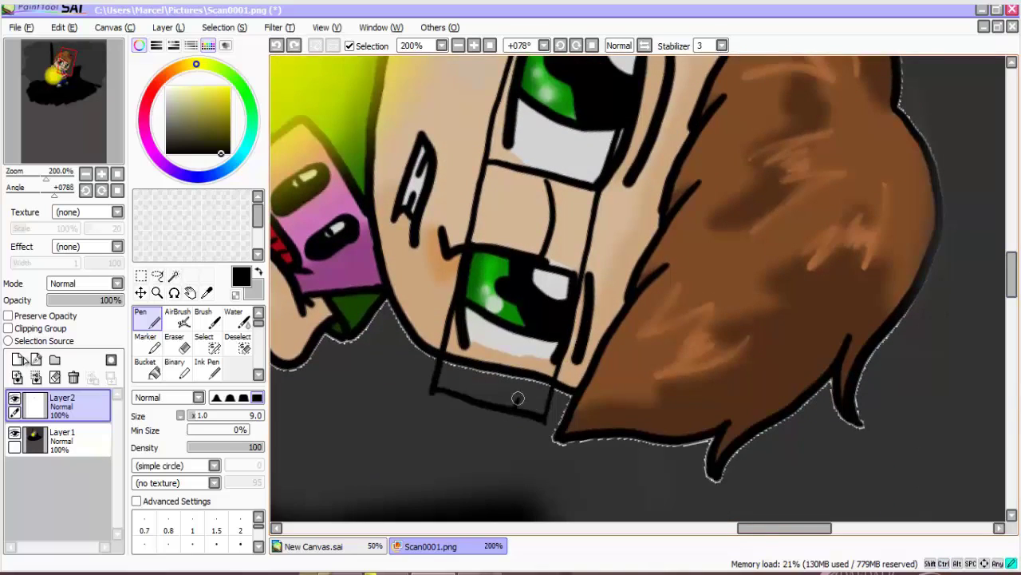
key("e")
key("n")
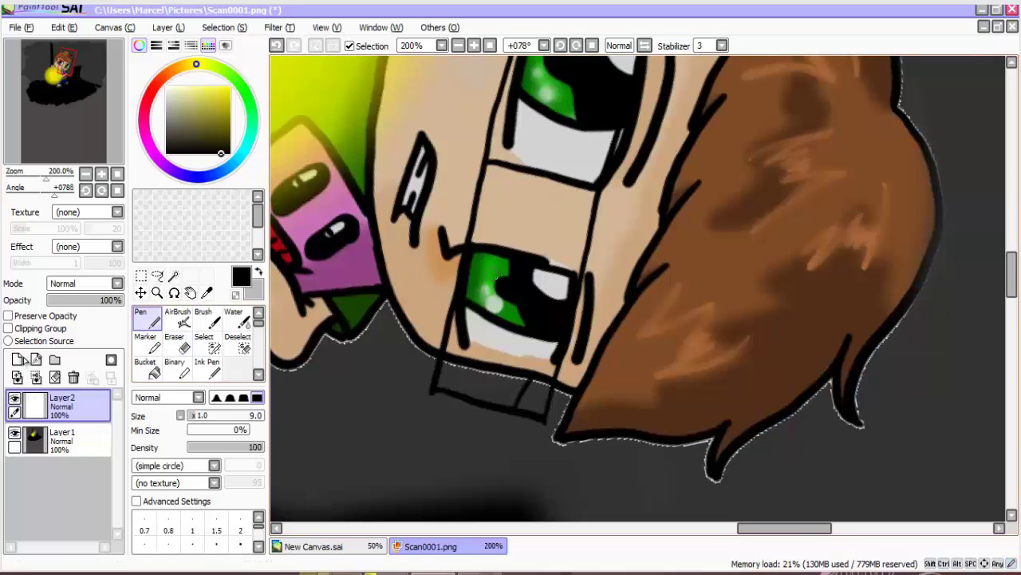
scroll(481, 295, "up", 3)
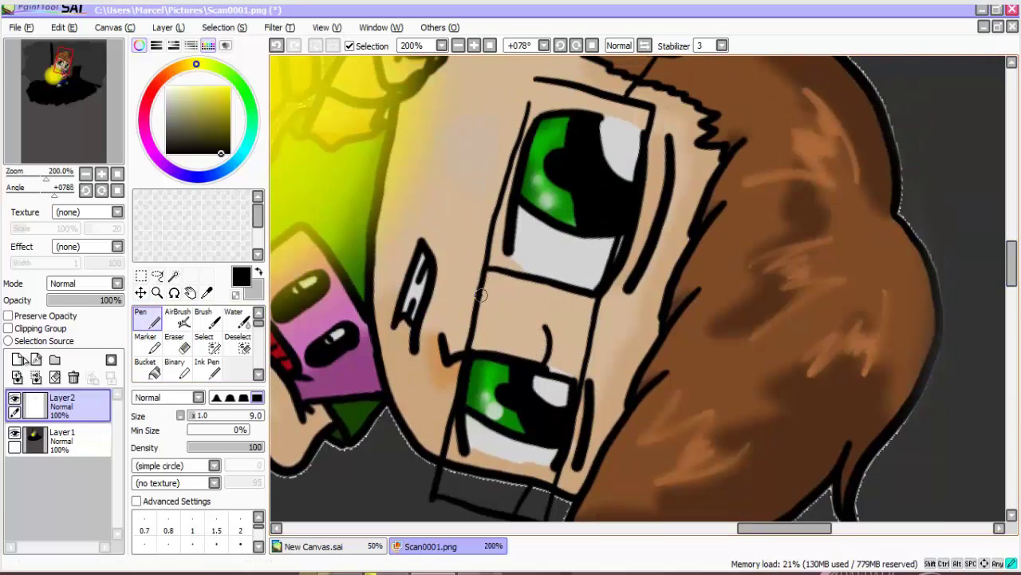
Add a new layer for the clean lines and lower the glasses sketch on Layer2 to 26% opacity.
left_click(117, 174)
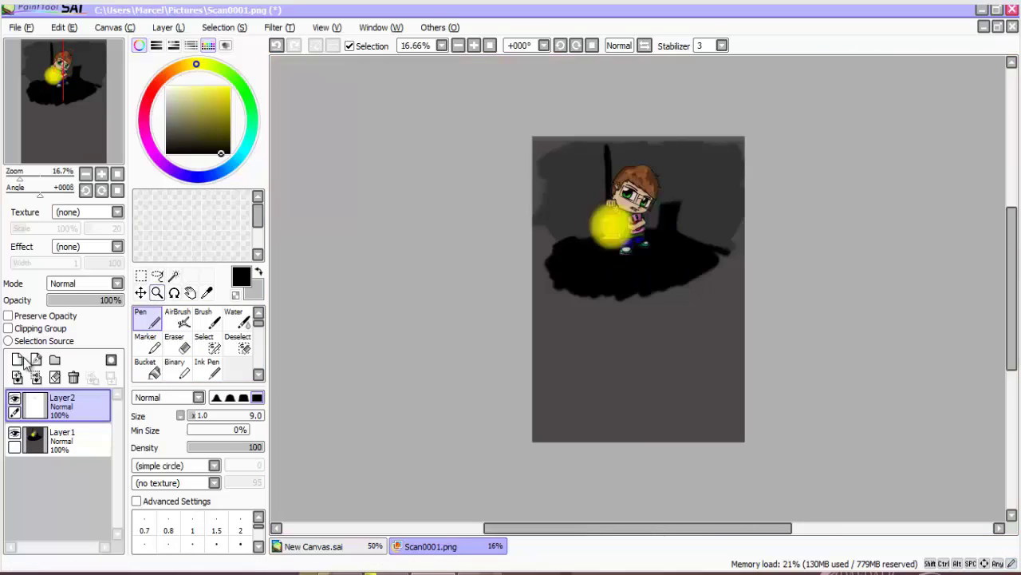
scroll(64, 87, "up", 9)
left_click_drag(64, 78, 63, 66)
left_click(87, 174)
left_click(86, 174)
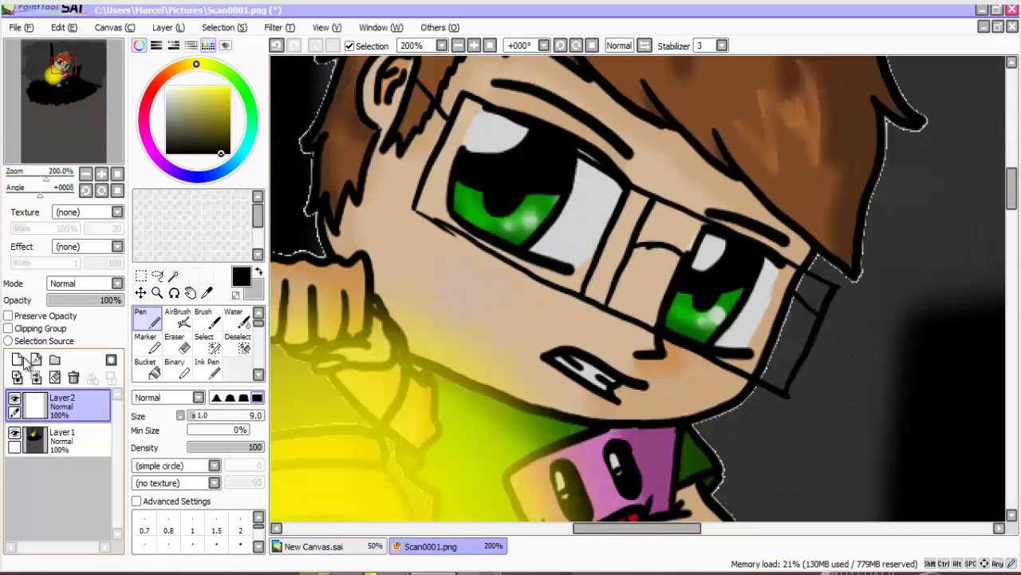
left_click(18, 360)
left_click(70, 441)
left_click_drag(97, 300, 68, 300)
left_click(61, 403)
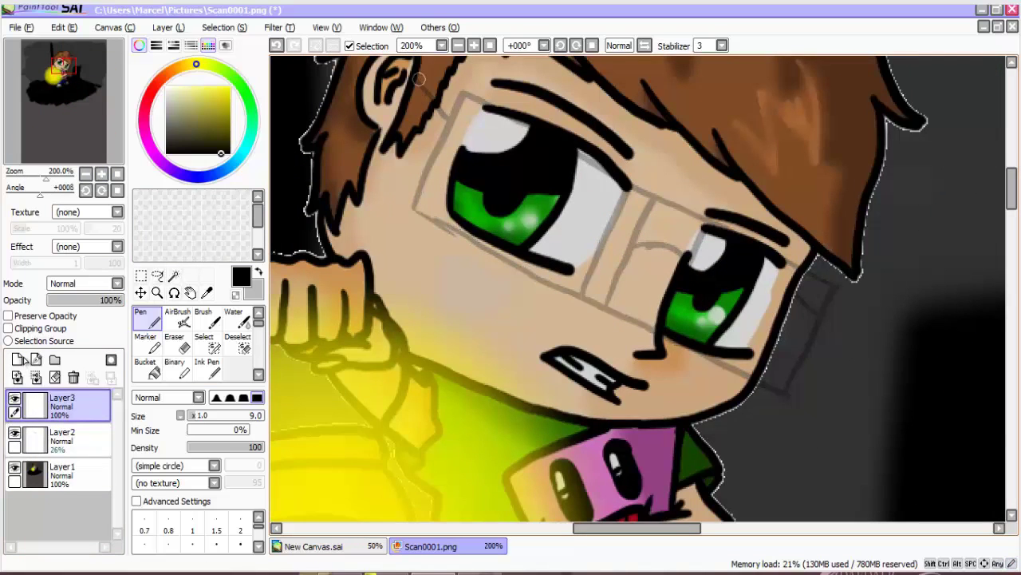
Ink the glasses' short temple from the ear to the near lens in black on Layer3.
scroll(983, 190, "up", 3)
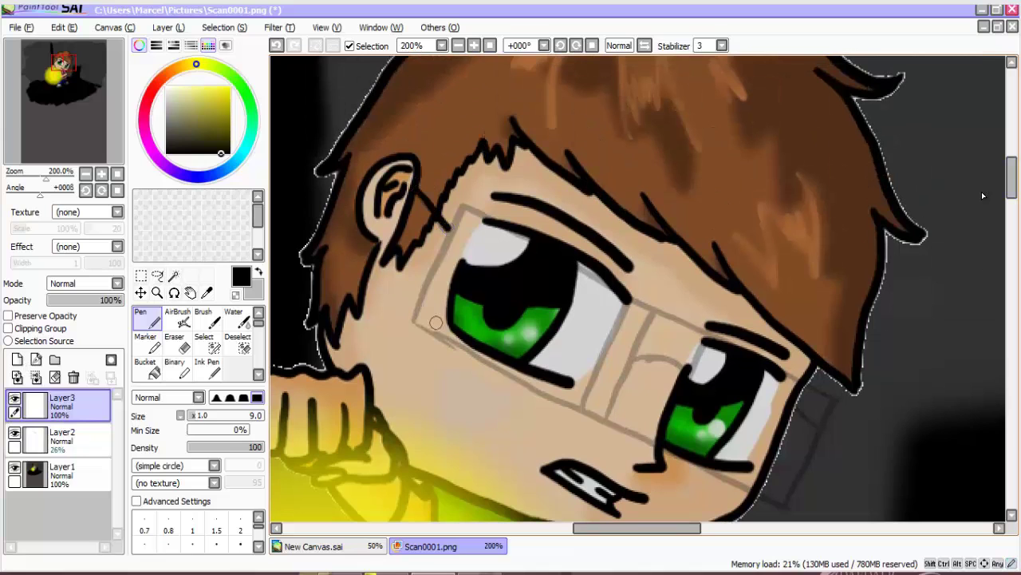
left_click_drag(445, 238, 448, 227)
key("ctrl+z")
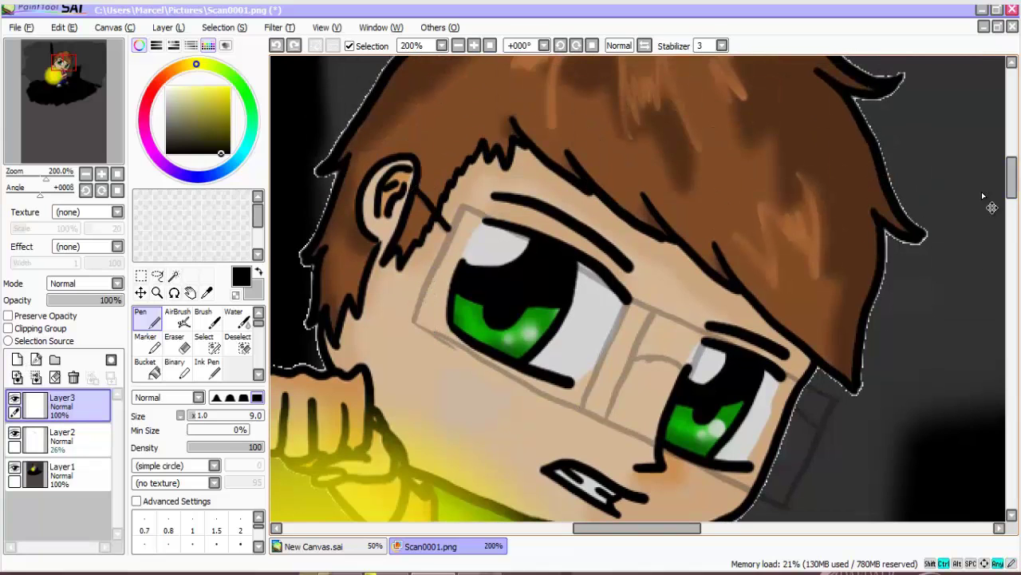
Ink the outer edge of the lens nearest the ear with rounded corners, following the sketch.
left_click(101, 190)
left_click(101, 190)
left_click(101, 174)
left_click(101, 174)
left_click_drag(1012, 215, 1012, 205)
left_click_drag(748, 528, 734, 528)
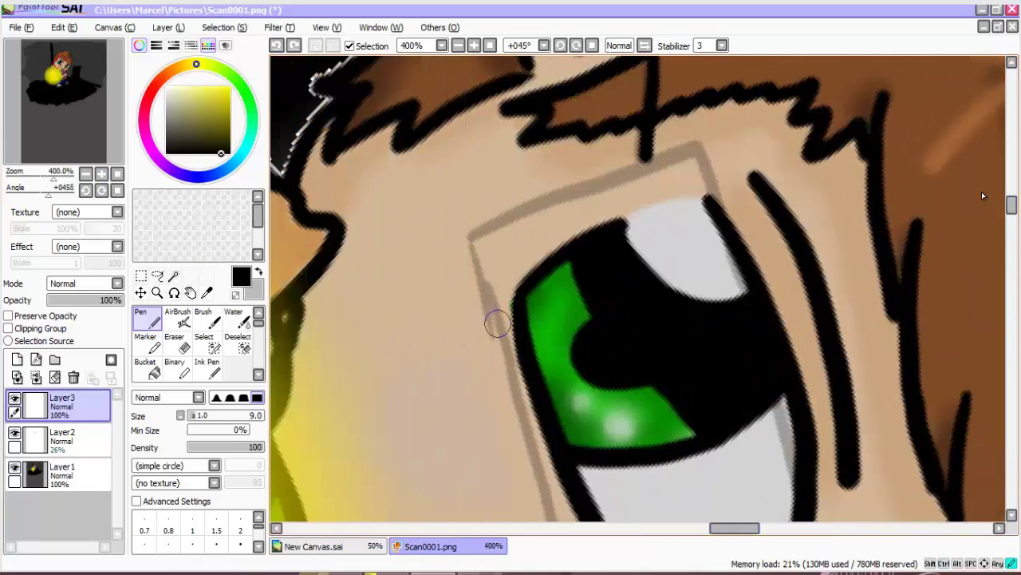
mouse_move(497, 323)
left_mouse_down()
mouse_move(480, 263)
mouse_move(508, 228)
mouse_move(565, 199)
mouse_move(677, 175)
mouse_move(704, 214)
left_mouse_up()
key("ctrl+z")
mouse_move(483, 297)
left_mouse_down()
mouse_move(479, 239)
mouse_move(646, 164)
mouse_move(722, 196)
mouse_move(718, 213)
left_mouse_up()
Ink the near lens's lower, inner and upper edges to close its outline around the eye.
scroll(983, 198, "down", 2)
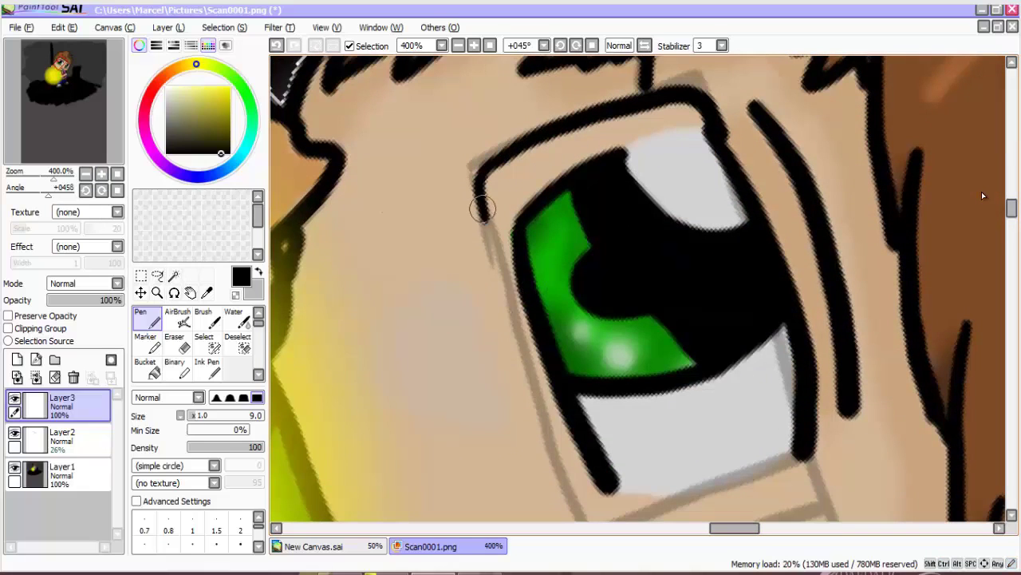
left_click_drag(485, 226, 597, 509)
scroll(720, 232, "down", 7)
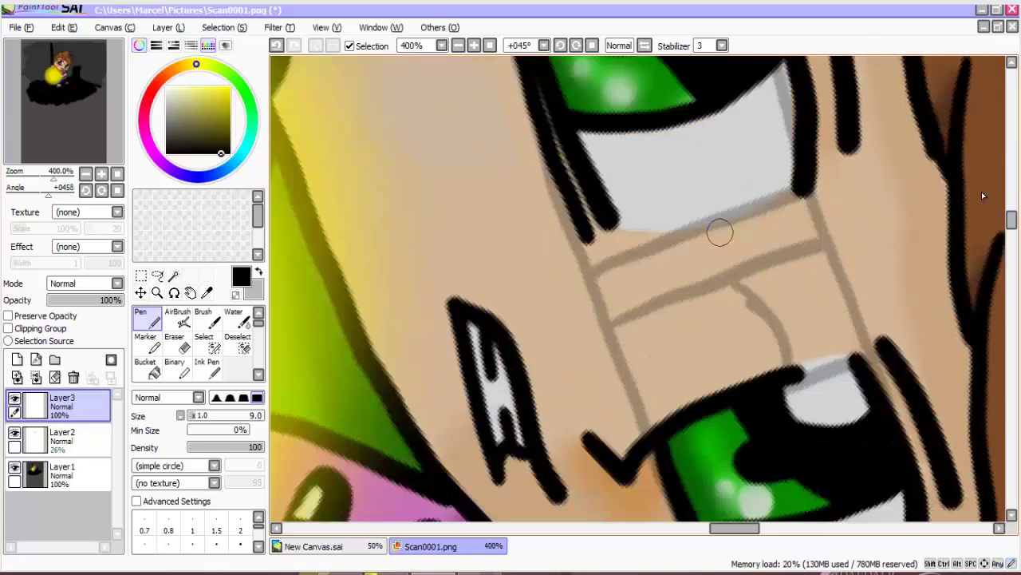
left_click_drag(619, 254, 814, 177)
scroll(722, 78, "up", 5)
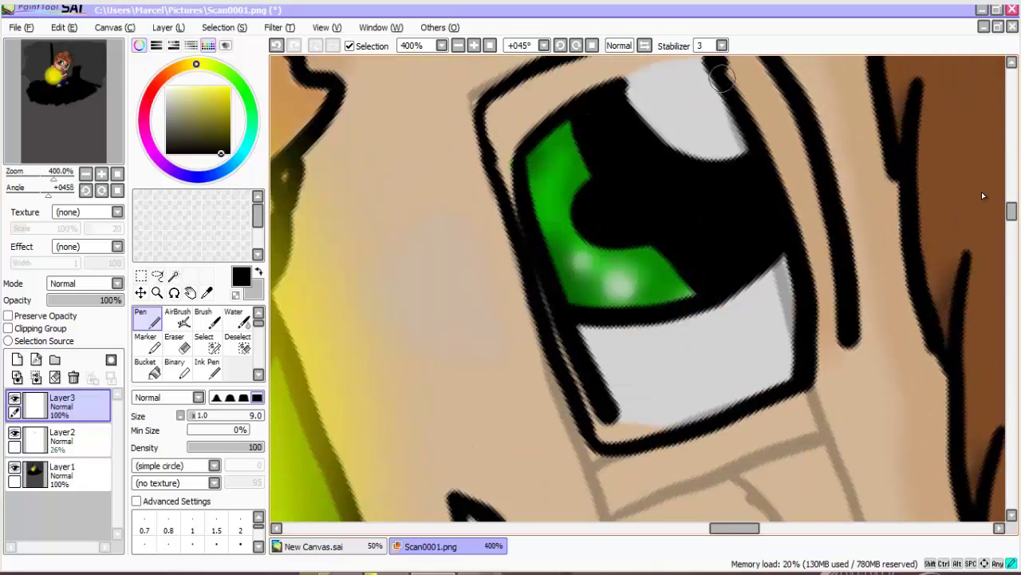
left_click_drag(776, 232, 801, 355)
key("ctrl+z")
left_click_drag(750, 162, 718, 72)
Erase the near lens's inner edge and redraw it closer to the nose with rounded corners.
scroll(718, 71, "down", 7)
scroll(769, 224, "up", 1)
key("e")
mouse_move(626, 207)
left_mouse_down()
mouse_move(642, 183)
mouse_move(732, 135)
mouse_move(802, 120)
left_mouse_up()
scroll(981, 191, "up", 4)
key("n")
mouse_move(590, 301)
left_mouse_down()
mouse_move(601, 340)
mouse_move(634, 380)
mouse_move(787, 322)
mouse_move(809, 262)
left_mouse_up()
key("ctrl+z")
mouse_move(592, 318)
left_mouse_down()
mouse_move(606, 345)
mouse_move(683, 378)
mouse_move(820, 301)
mouse_move(791, 202)
left_mouse_up()
Ink the curved nose bridge between the two lenses.
mouse_move(744, 361)
left_mouse_down()
mouse_move(775, 406)
mouse_move(796, 431)
left_mouse_up()
key("ctrl+z")
scroll(795, 410, "down", 8)
left_click_drag(825, 162, 859, 151)
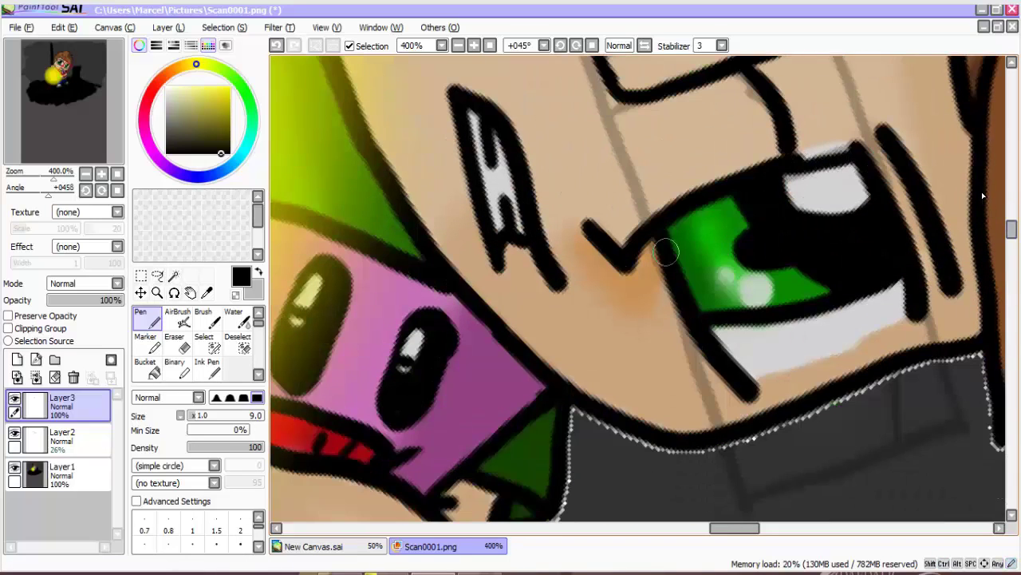
left_click_drag(666, 251, 678, 321)
key("ctrl+z")
key("ctrl+z")
left_click(792, 169)
key("ctrl+z")
Ink the far lens's outline around the second eye and past the face edge, including its temple piece.
left_click_drag(794, 168, 848, 149)
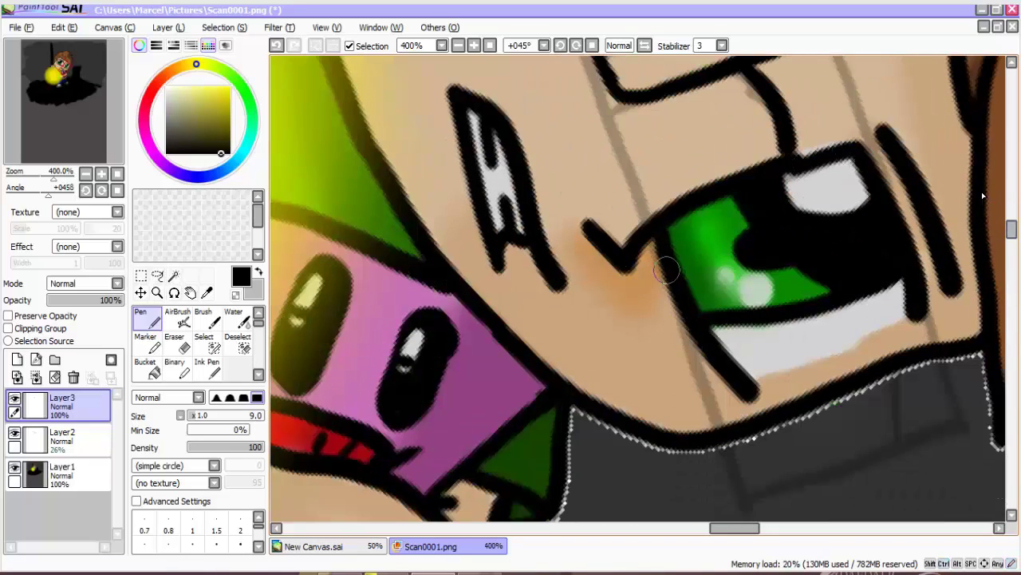
mouse_move(667, 270)
left_mouse_down()
mouse_move(726, 444)
mouse_move(779, 479)
left_mouse_up()
key("Right")
mouse_move(688, 317)
left_mouse_down()
mouse_move(724, 399)
mouse_move(672, 441)
mouse_move(538, 479)
left_mouse_up()
left_click_drag(671, 433, 661, 378)
Select the inked glasses lines on Layer3 with the Magic Wand.
left_click(117, 191)
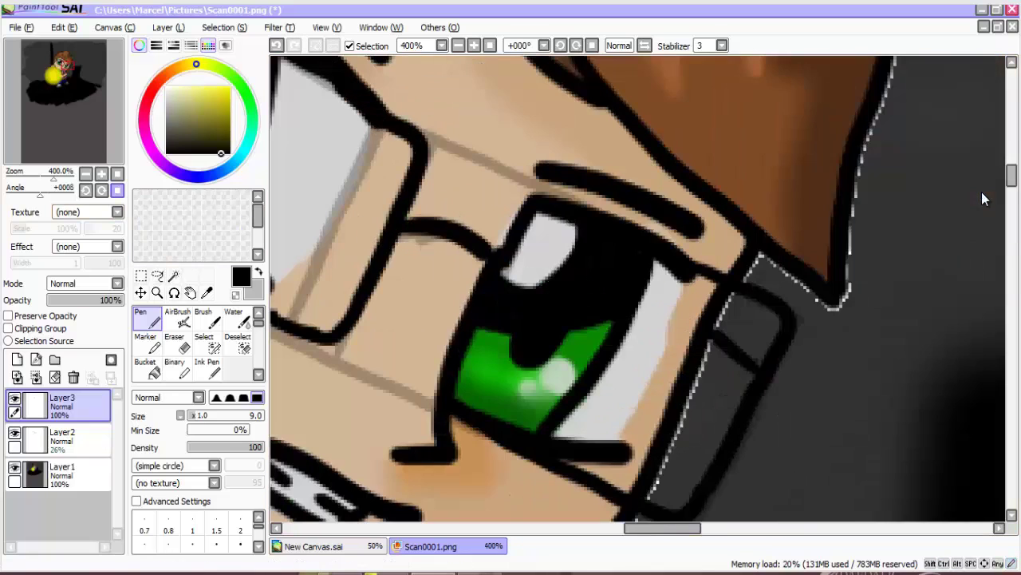
left_click_drag(659, 528, 634, 528)
left_click_drag(1012, 174, 1012, 167)
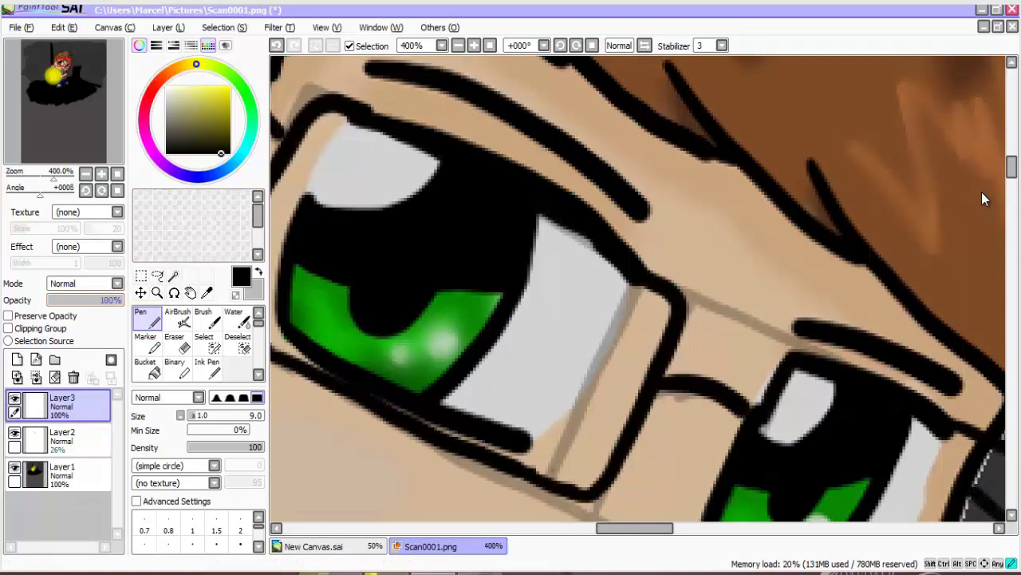
key("w")
left_click(984, 196)
key("Left")
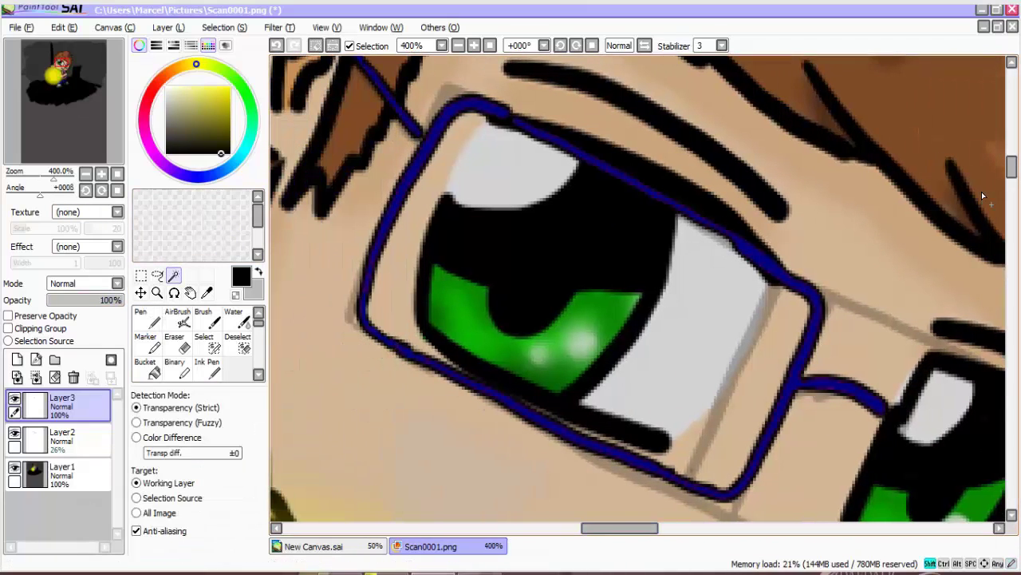
Undo the Magic Wand selection of the glasses lines and hide Layer1 and Layer2 so only Layer3 shows.
scroll(982, 192, "right", 5)
scroll(981, 192, "down", 5)
scroll(982, 192, "up", 3)
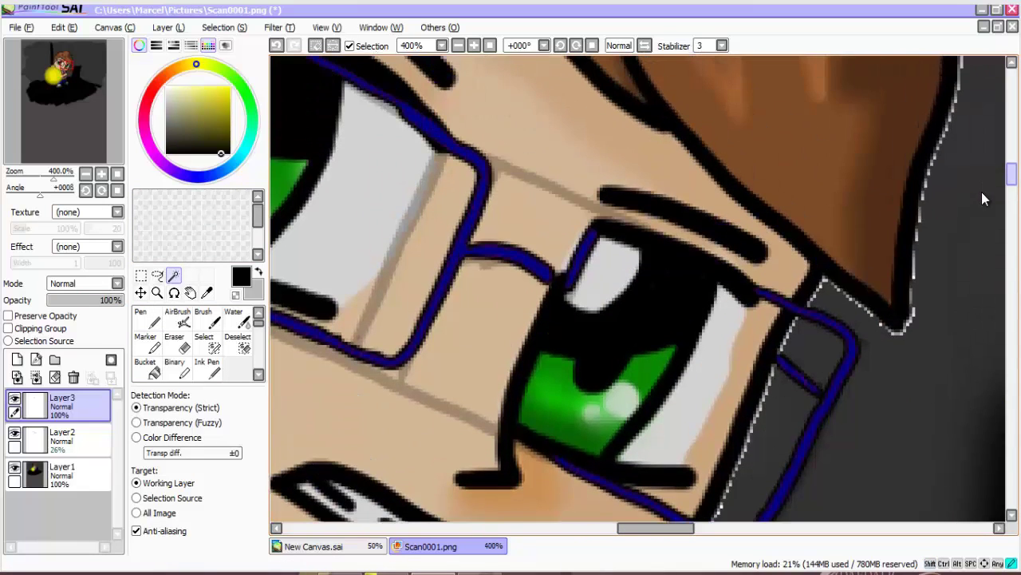
scroll(981, 192, "up", 1)
left_click(981, 192)
key("ctrl+z")
key("ctrl+z")
key("ctrl+z")
scroll(981, 191, "left", 3)
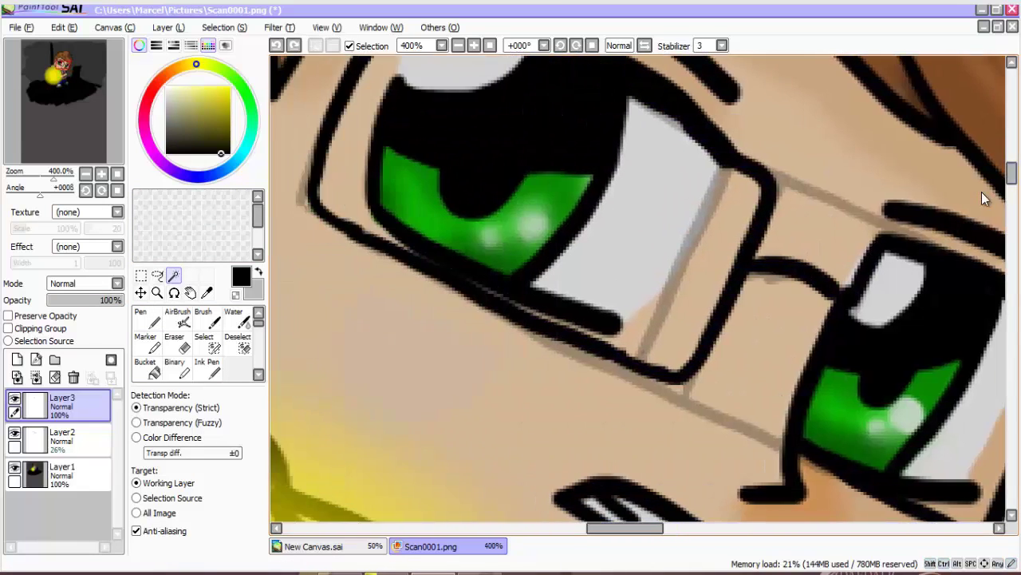
key("ctrl+z")
key("ctrl+z")
key("ctrl+z")
scroll(982, 192, "right", 2)
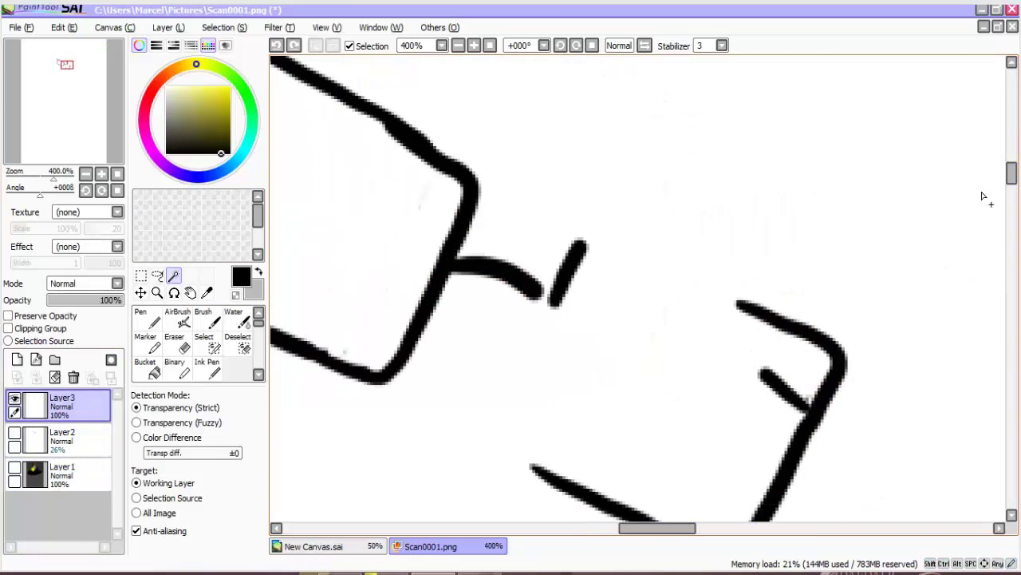
Ink the far lens's missing upper edge on Layer3, joining it to the short inner side with a rounded corner.
key("n")
mouse_move(591, 249)
left_mouse_down()
mouse_move(741, 306)
mouse_move(599, 246)
left_mouse_up()
key("e")
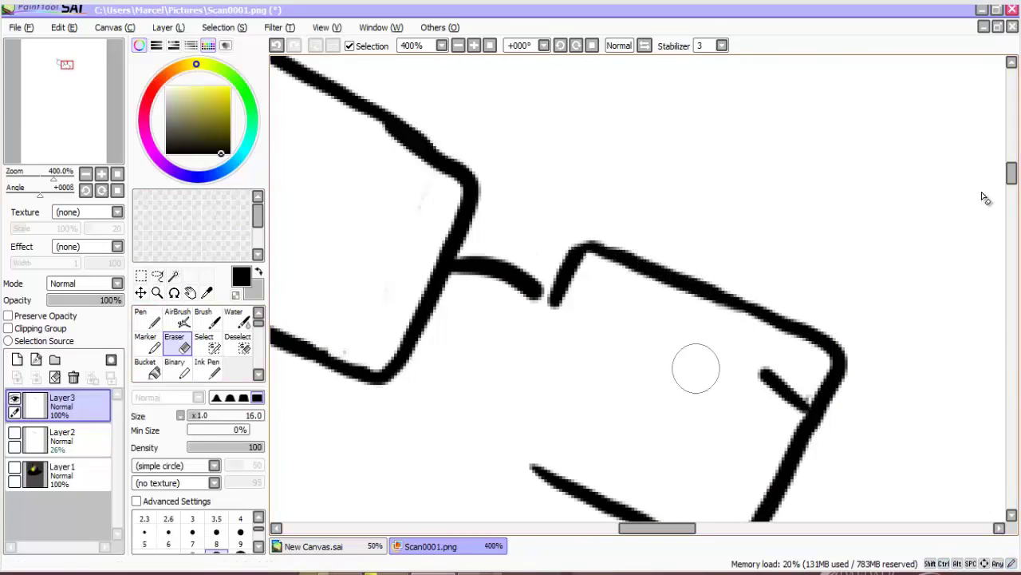
Recolour all the glasses lines dark grey with the Bucket and make Layer1 visible again.
left_click(86, 174)
left_click(147, 368)
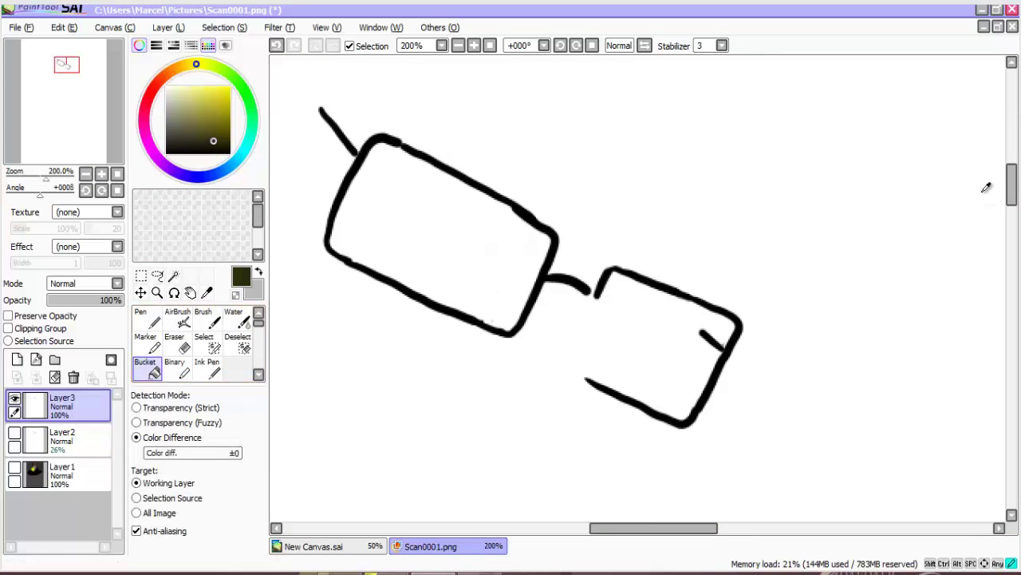
left_click(351, 172)
left_click(726, 356)
left_click(711, 339)
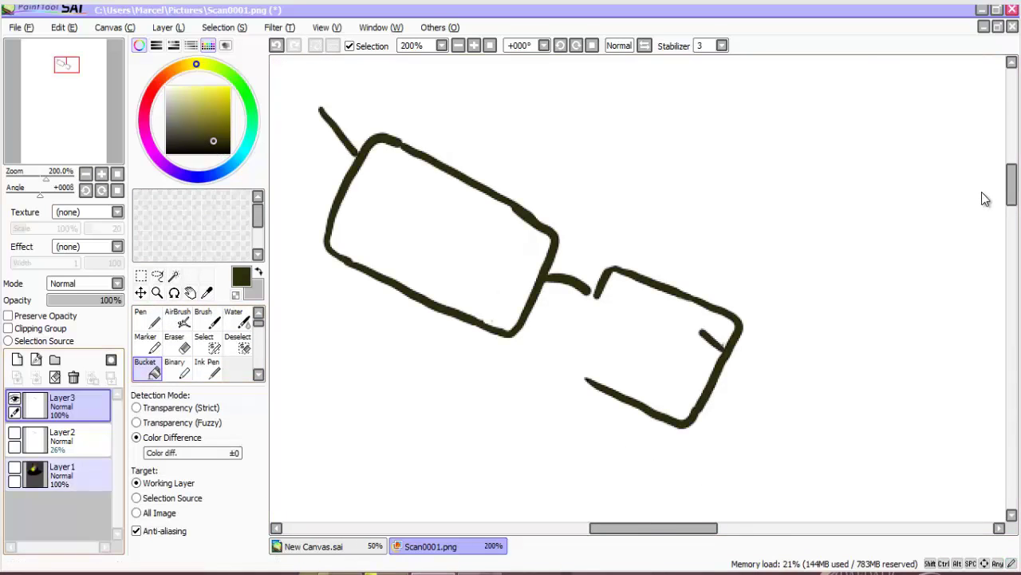
left_click(15, 468)
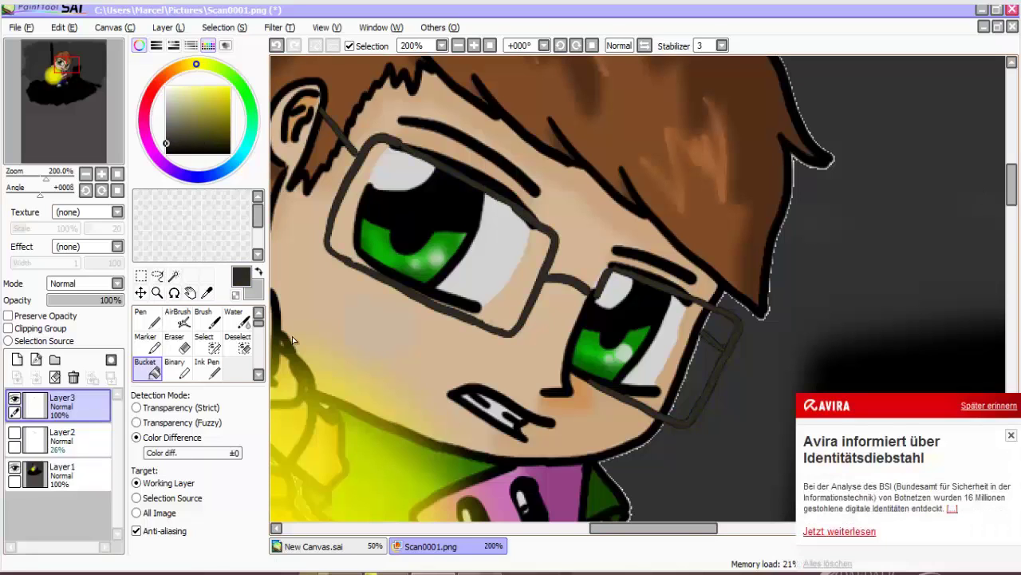
Add Layer4 beneath Layer3 and touch up the nose bridge and far lens's lower edge on Layer3.
left_click(17, 360)
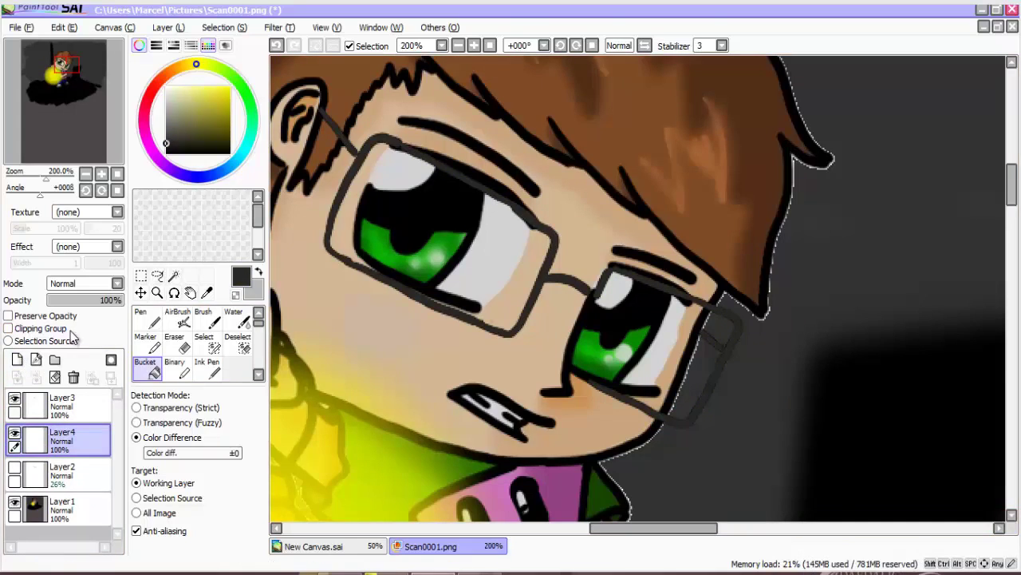
left_click(154, 321)
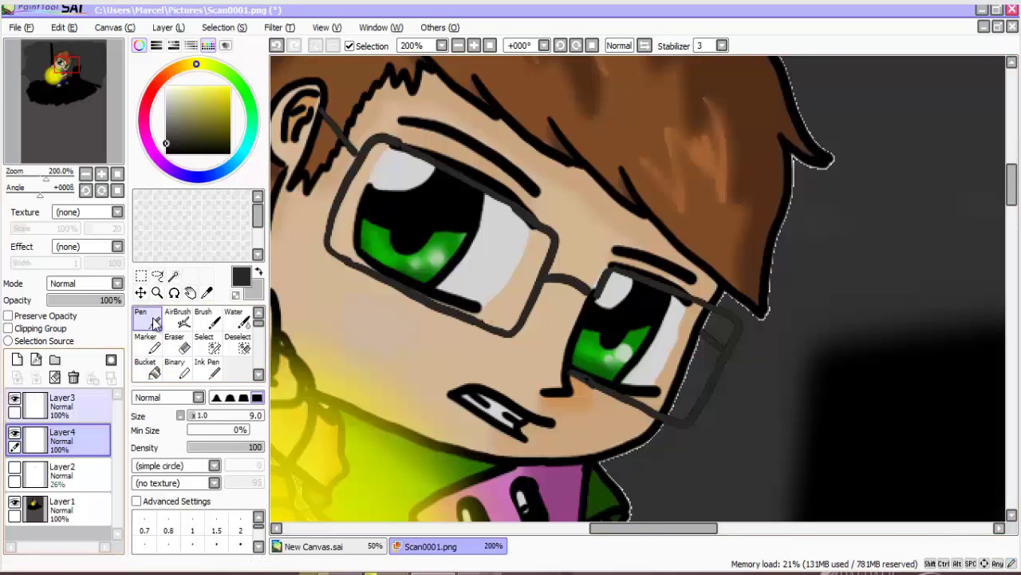
left_click_drag(68, 406, 68, 464)
key("ctrl+z")
key("ctrl+z")
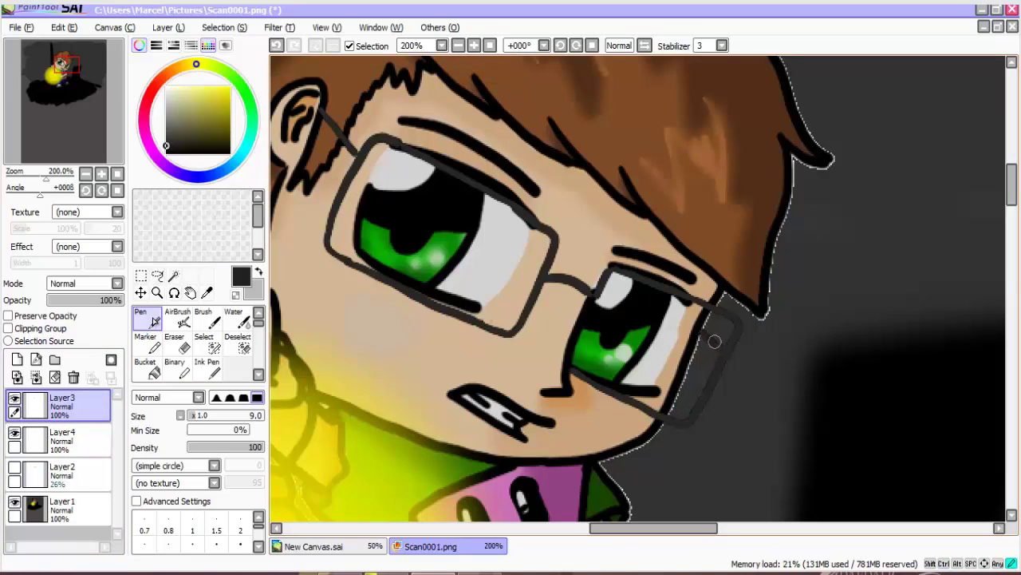
key("e")
left_click(68, 440)
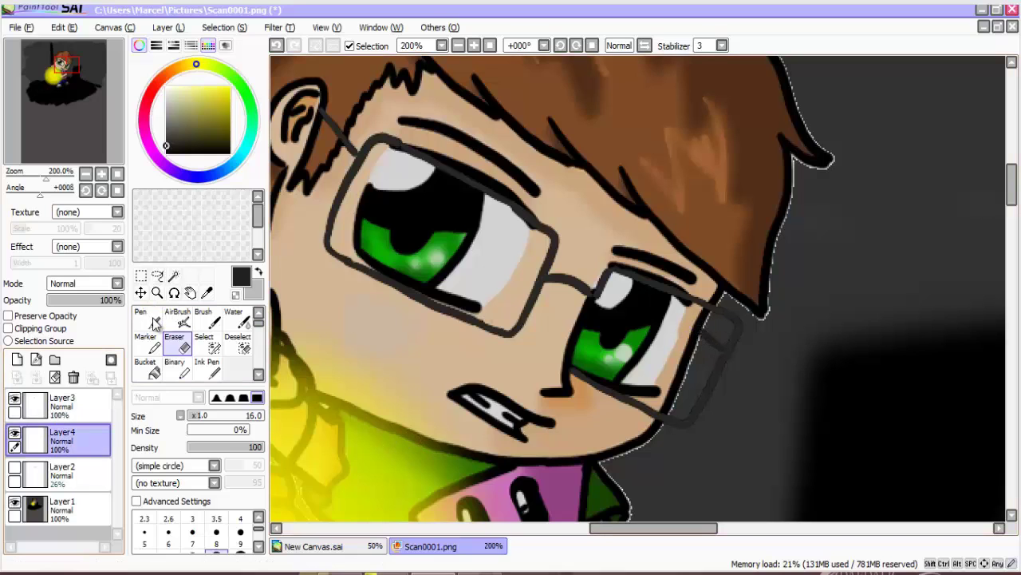
Delete the sketch layer Layer2 and hide Layer1 to isolate the glasses.
left_click(68, 475)
left_click(74, 378)
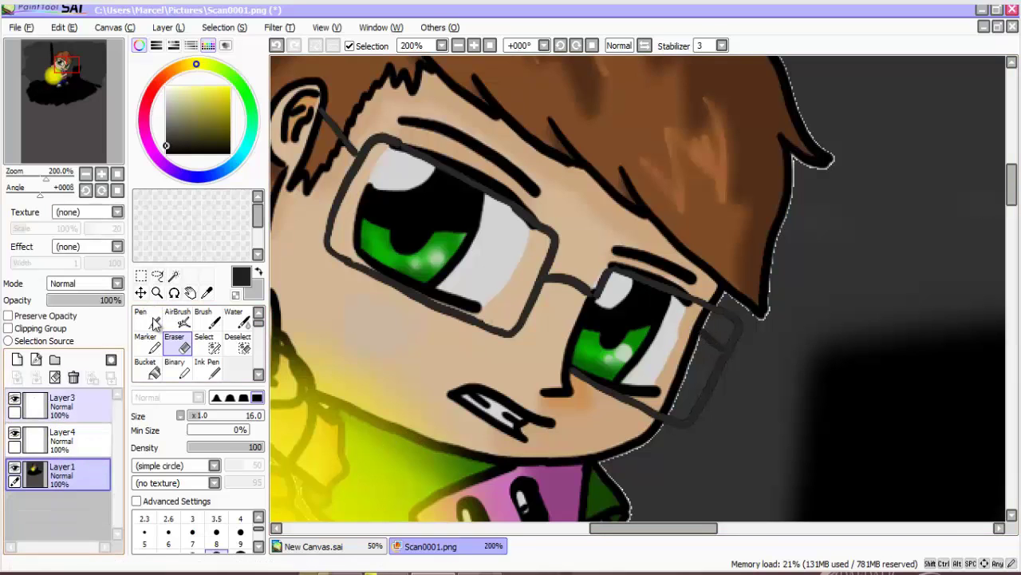
left_click(68, 439)
left_click(14, 467)
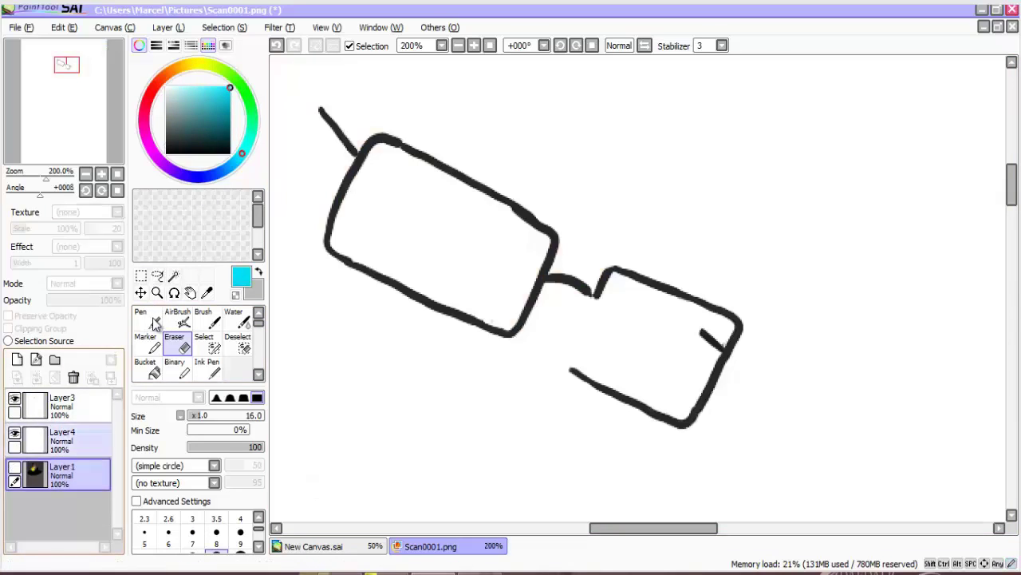
left_click(173, 276)
left_click(399, 240)
left_click(177, 343)
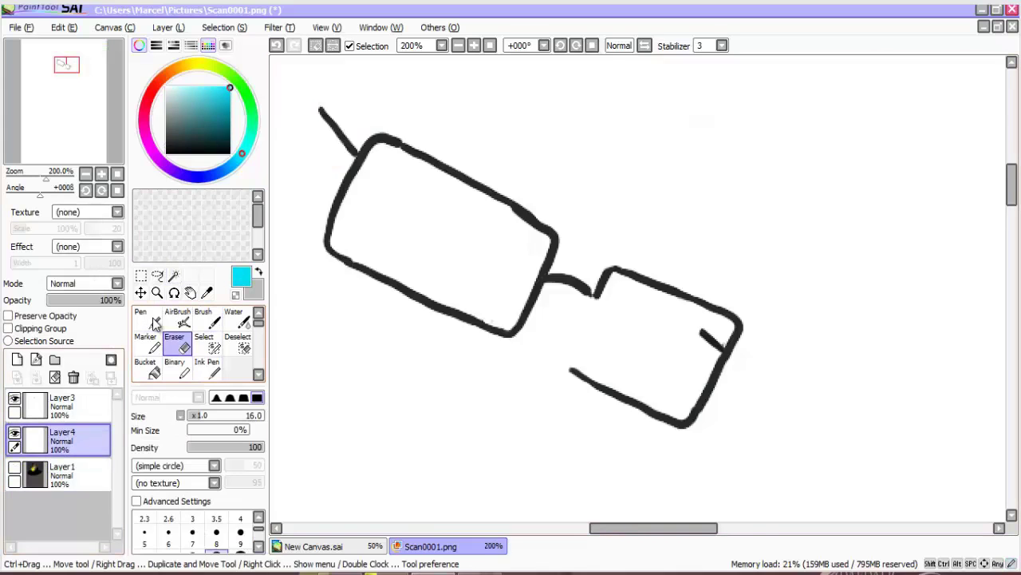
left_click(237, 343)
mouse_move(300, 242)
left_mouse_down()
mouse_move(371, 137)
mouse_move(524, 217)
left_mouse_up()
left_click(156, 324)
left_click(238, 343)
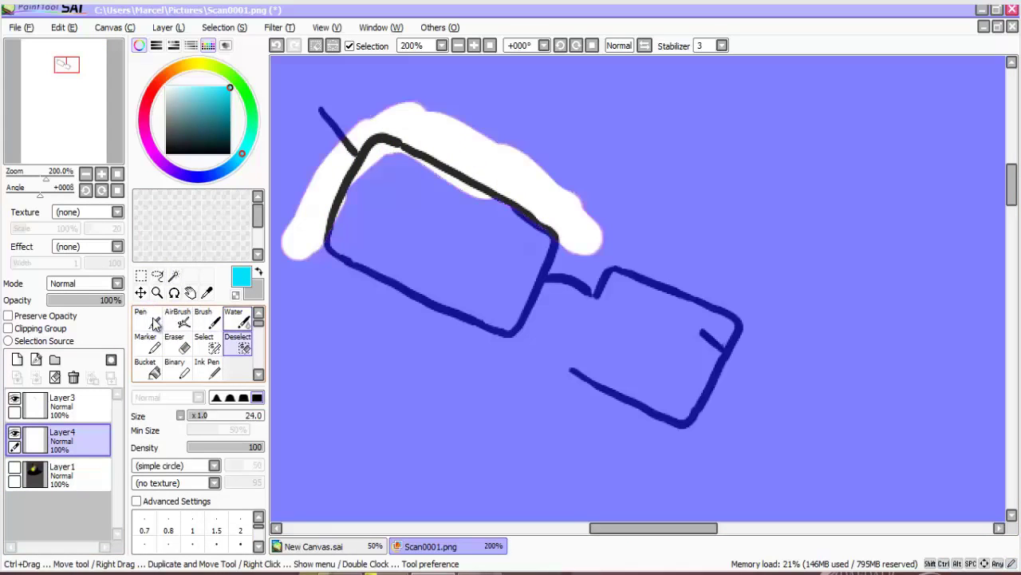
left_click(173, 276)
left_click(310, 232)
left_click(238, 343)
Paint the inside of both lenses solid cyan on Layer4 with the Pen.
left_click(156, 322)
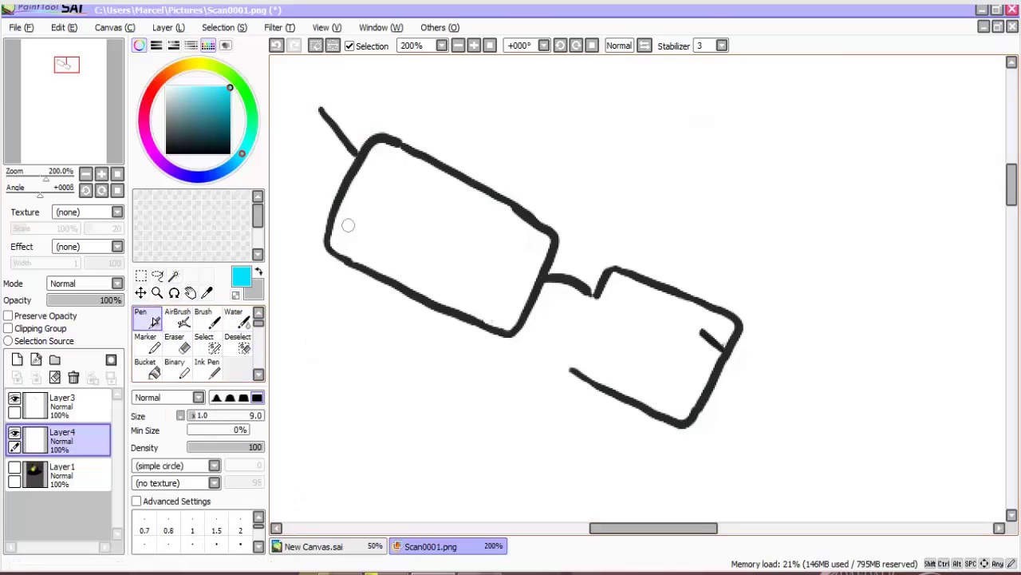
mouse_move(339, 223)
left_mouse_down()
mouse_move(524, 278)
mouse_move(410, 155)
mouse_move(397, 169)
mouse_move(478, 264)
mouse_move(523, 295)
left_mouse_up()
mouse_move(598, 303)
left_mouse_down()
mouse_move(649, 392)
mouse_move(704, 349)
mouse_move(611, 343)
mouse_move(721, 332)
left_mouse_up()
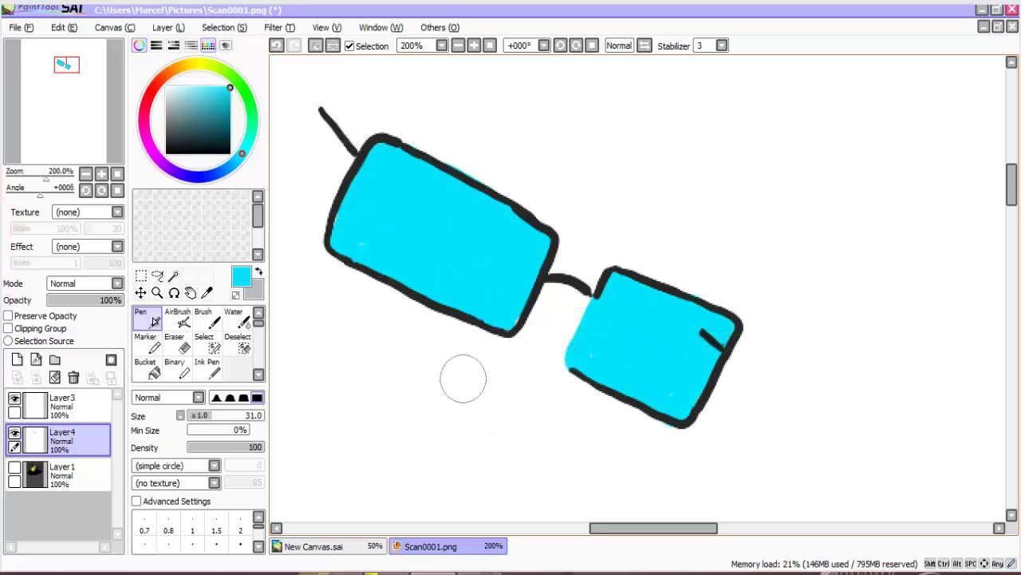
Paint two slanted light-cyan reflection streaks across each lens on Layer4.
left_click(193, 86)
left_click_drag(397, 206, 399, 275)
left_click_drag(394, 159, 409, 261)
left_click_drag(451, 182, 486, 307)
left_click_drag(630, 281, 653, 391)
left_click_drag(680, 300, 701, 403)
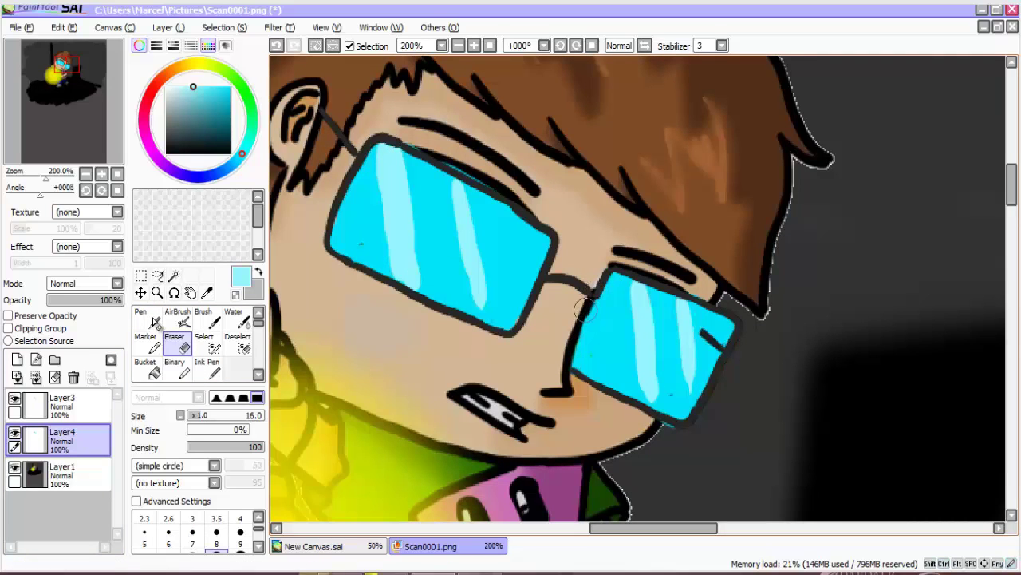
Lower Layer4's opacity to 34% and soften the lens reflections with the Blur brush.
left_click_drag(258, 323, 258, 332)
left_click(237, 344)
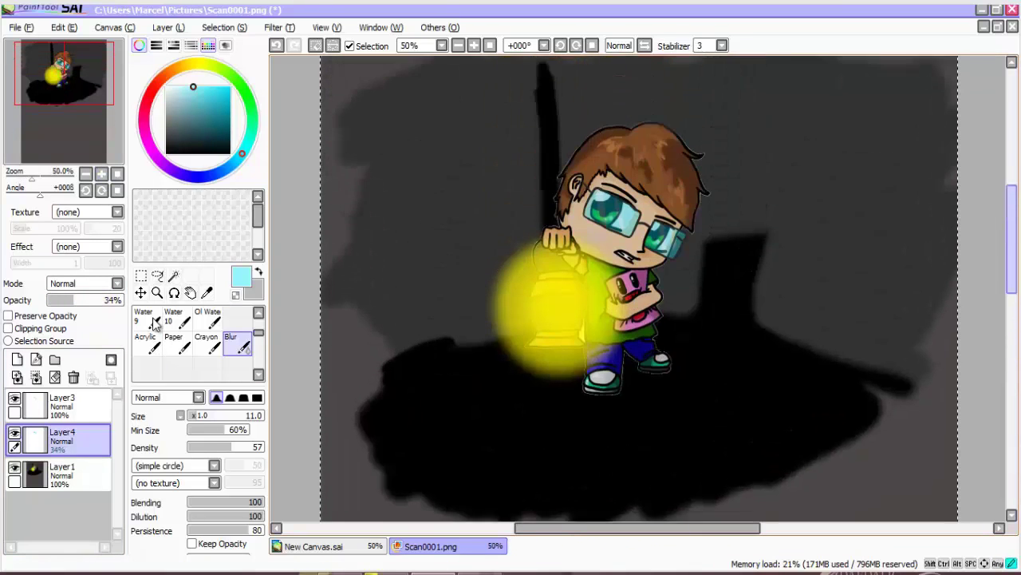
left_click_drag(1012, 239, 1012, 233)
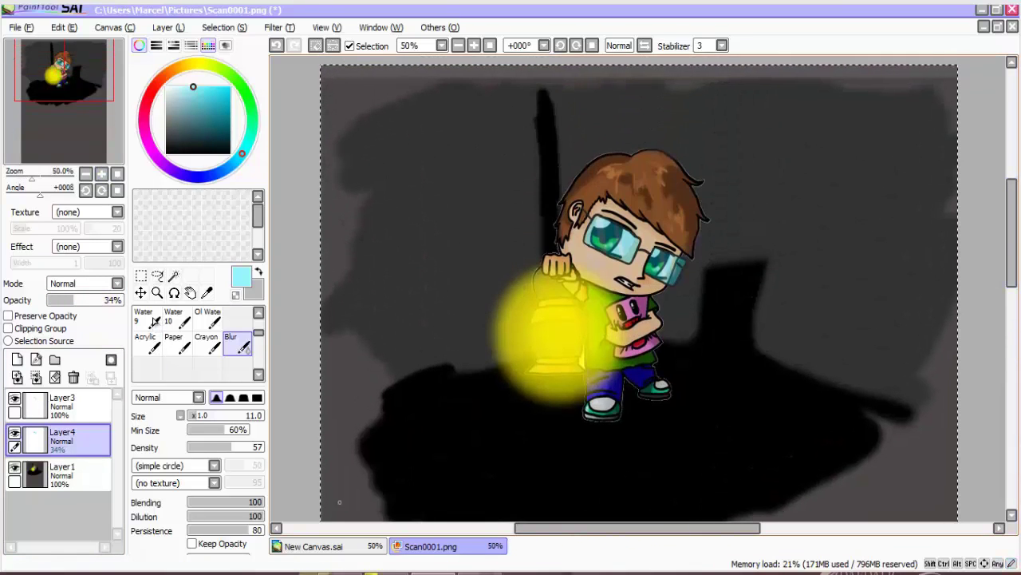
Add a new layer above Layer3 and ready the Pen with an orange-red colour and no active selection.
left_click(17, 359)
left_click_drag(64, 440, 64, 399)
left_click_drag(209, 415, 236, 415)
left_click(200, 98)
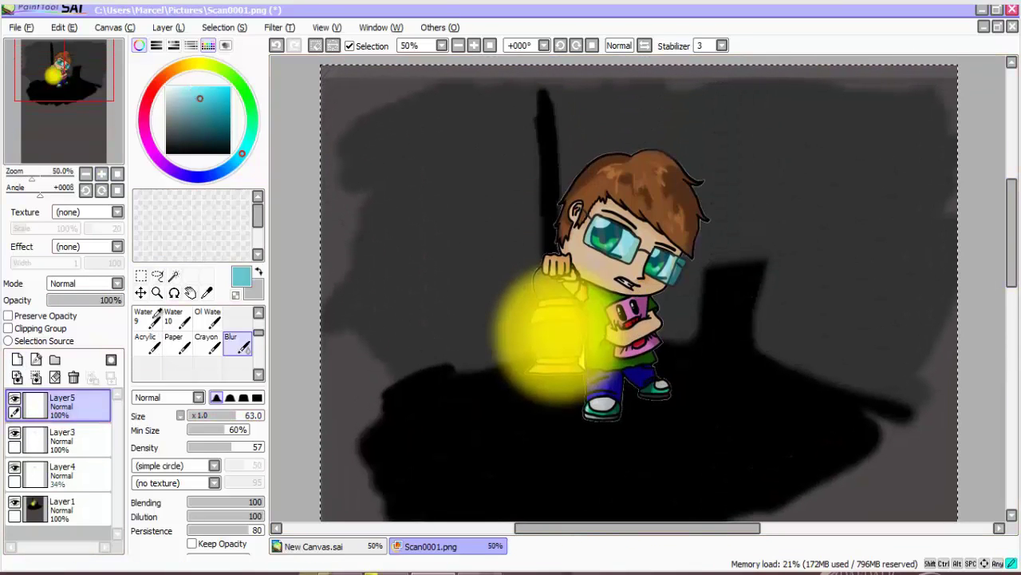
left_click(158, 83)
left_click(227, 88)
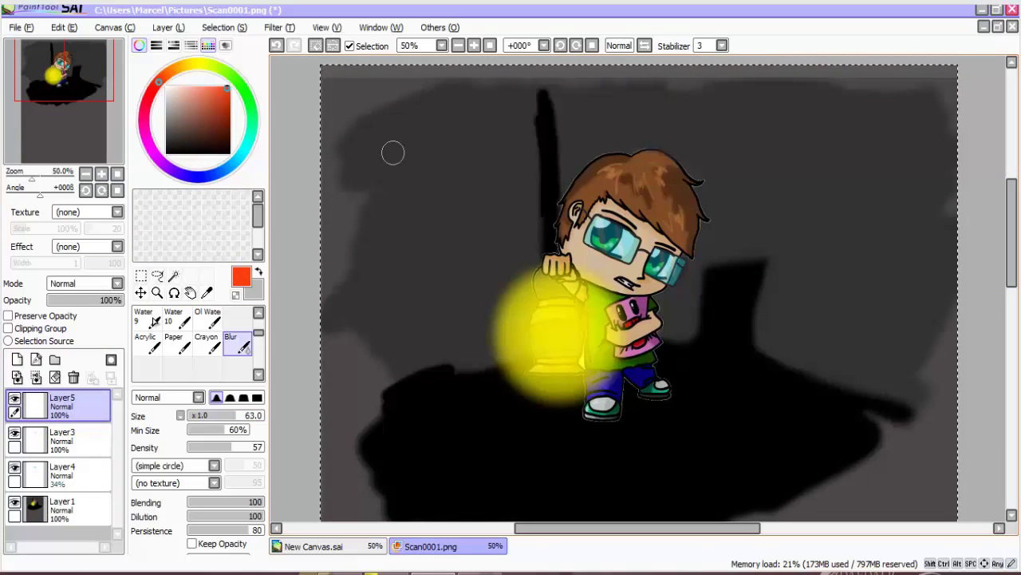
left_click(152, 318)
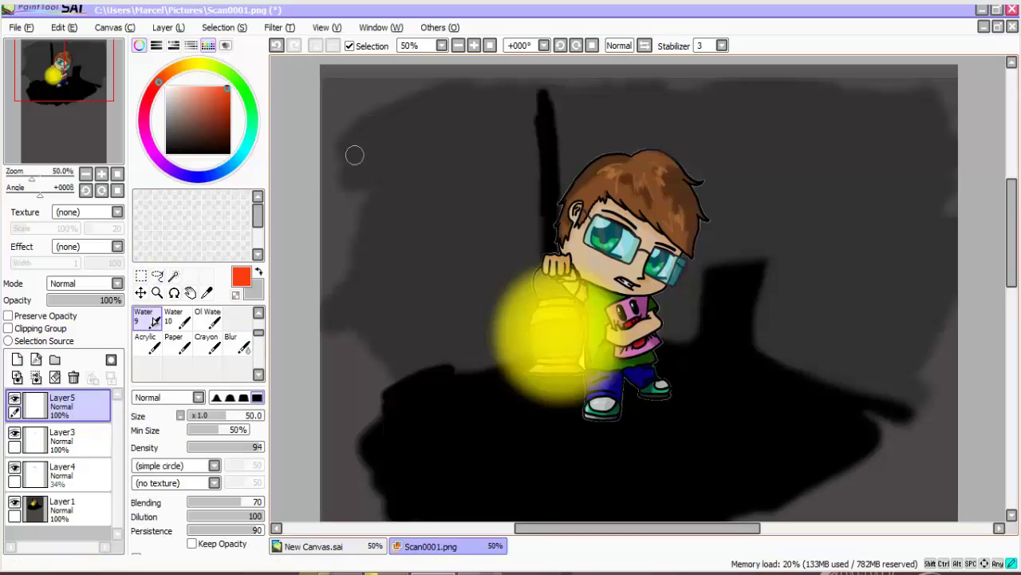
scroll(295, 118, "right", 2)
scroll(155, 323, "up", 5)
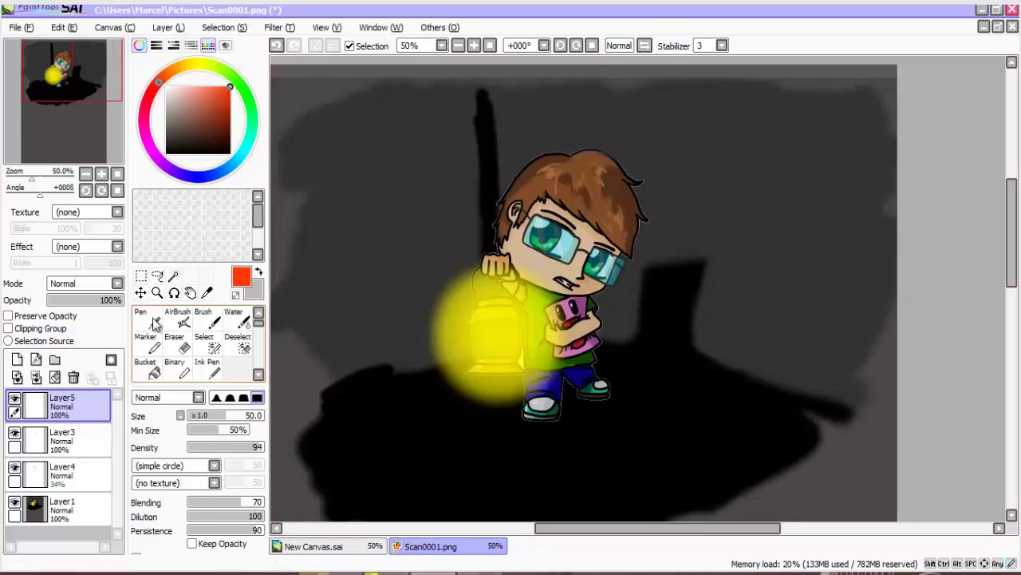
left_click(154, 321)
Write "Finish!" by hand in orange-red across the dark background above the lantern.
left_click_drag(297, 148, 354, 96)
left_click_drag(317, 126, 344, 218)
left_click_drag(537, 86, 534, 111)
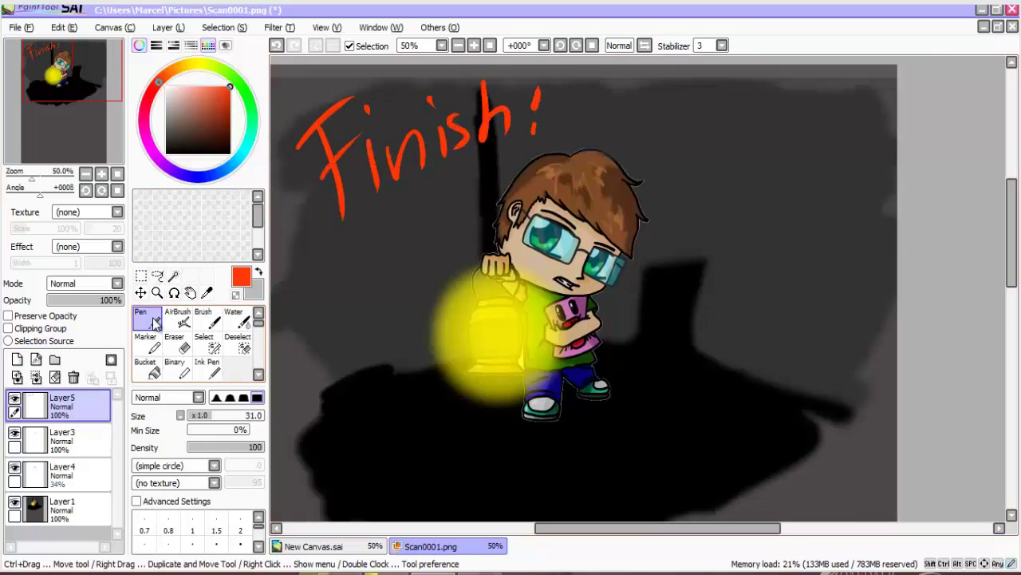
Undo all the strokes of the "Finish!" lettering.
key("ctrl+z")
key("ctrl+z")
key("ctrl+z")
key("ctrl+z")
key("ctrl+z")
key("ctrl+z")
key("ctrl+z")
key("ctrl+z")
key("ctrl+z")
key("ctrl+z")
key("ctrl+z")
key("ctrl+z")
Sign the artwork in orange-red below the black ground shadow with the artist's name and underline it twice.
scroll(661, 353, "down", 3)
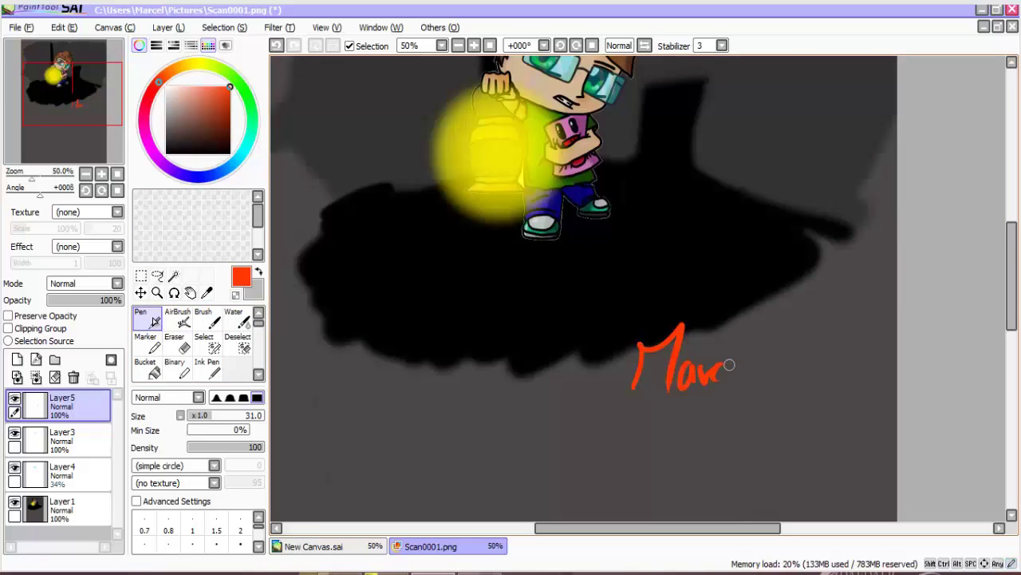
left_click_drag(614, 425, 668, 439)
left_click(85, 174)
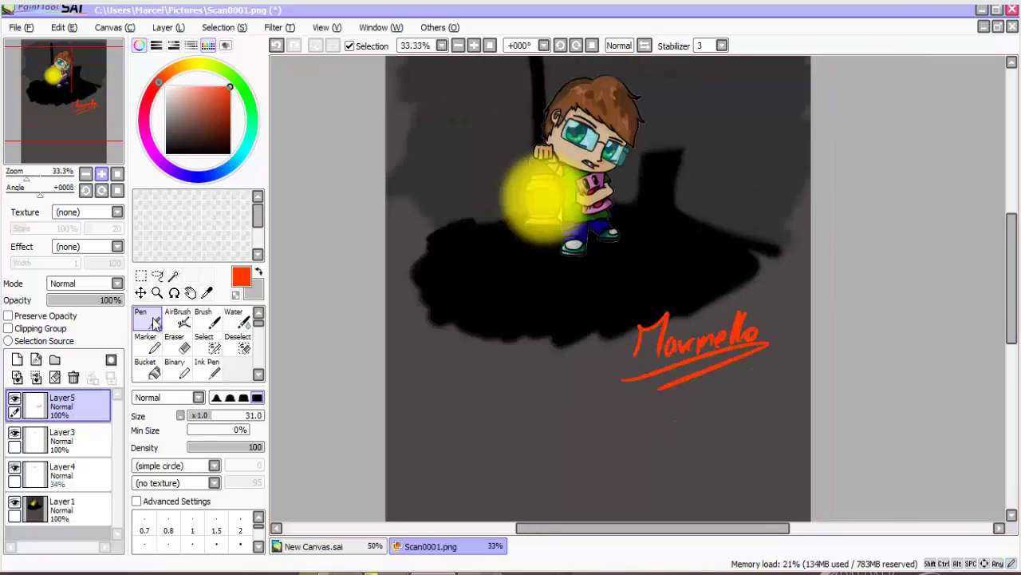
left_click_drag(1010, 250, 1000, 230)
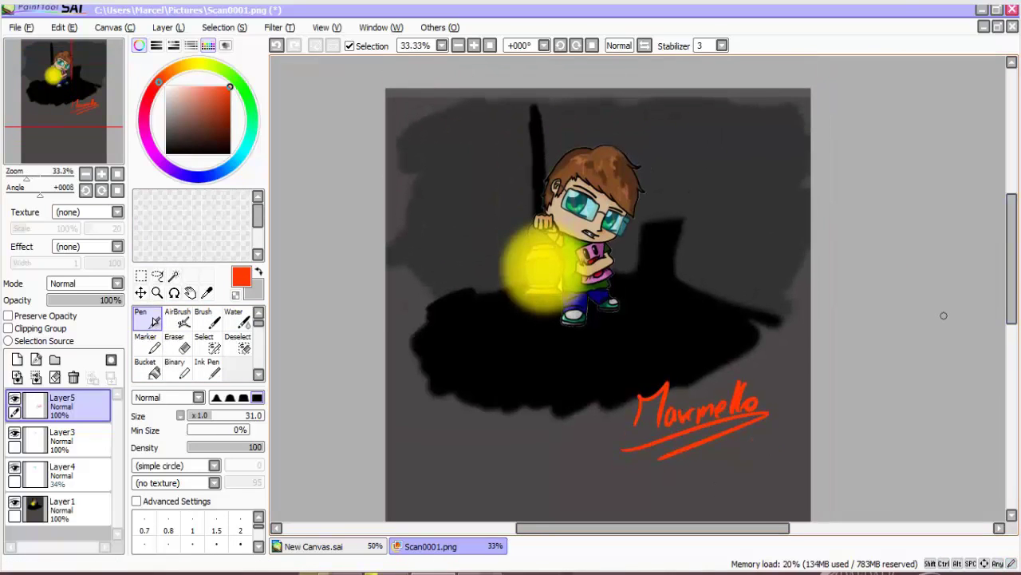